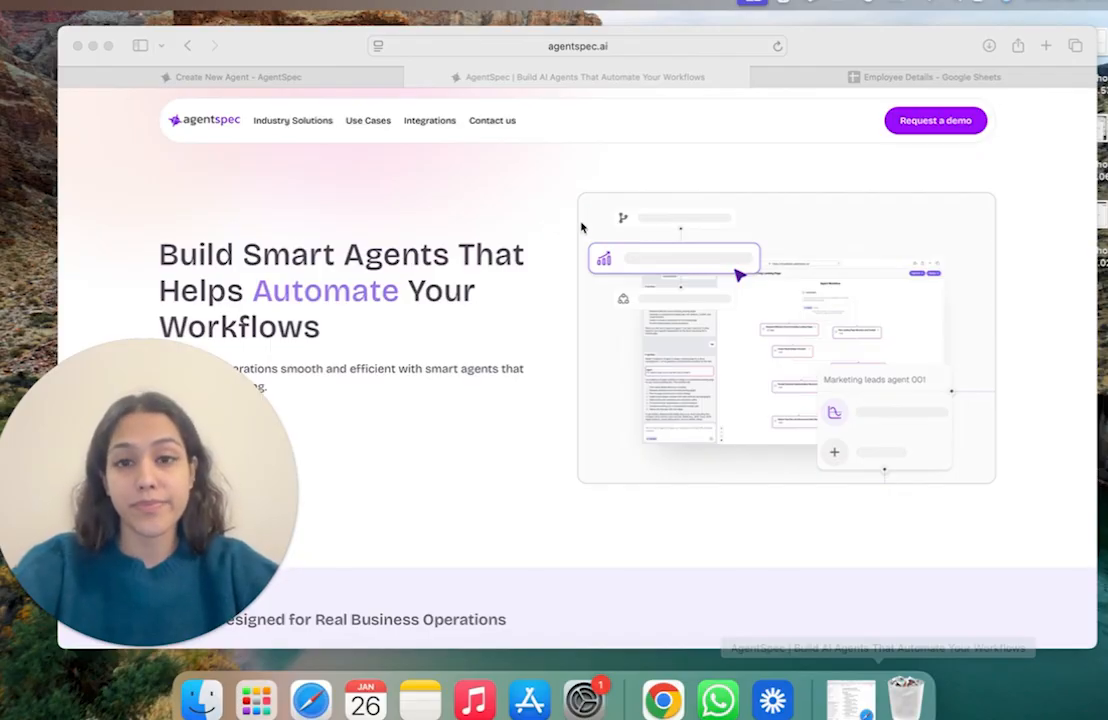
Switch to the Create New Agent page and paste the prompt describing an HR agent with four email-triggered automations
click(325, 81)
click(453, 49)
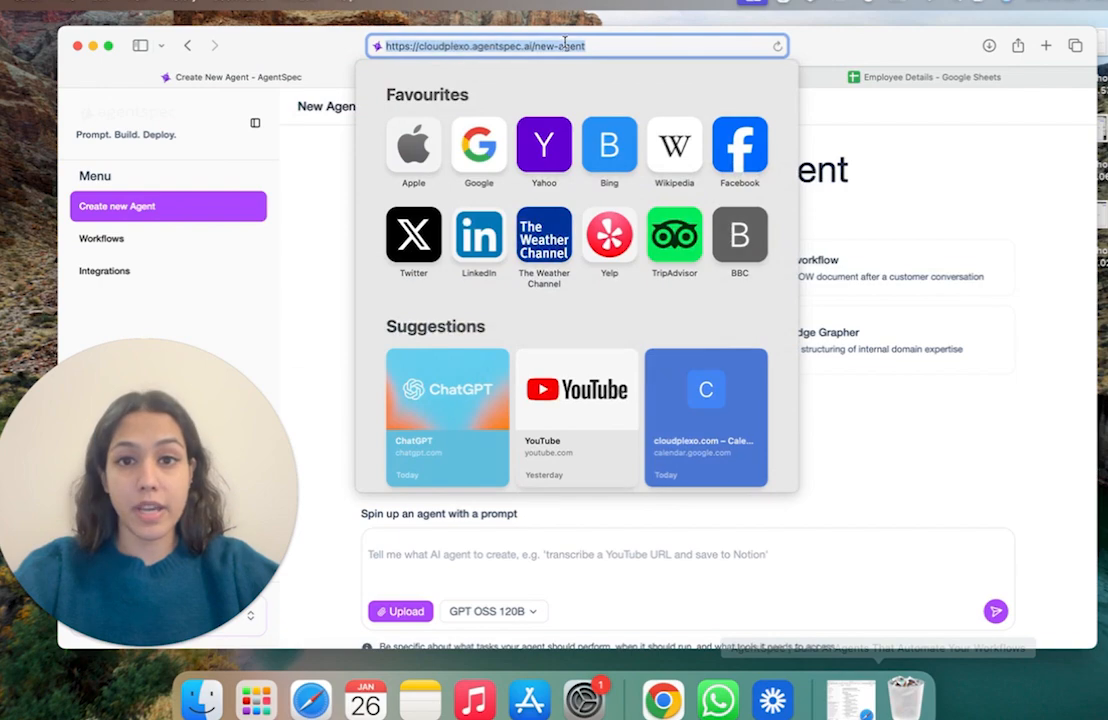
click(865, 418)
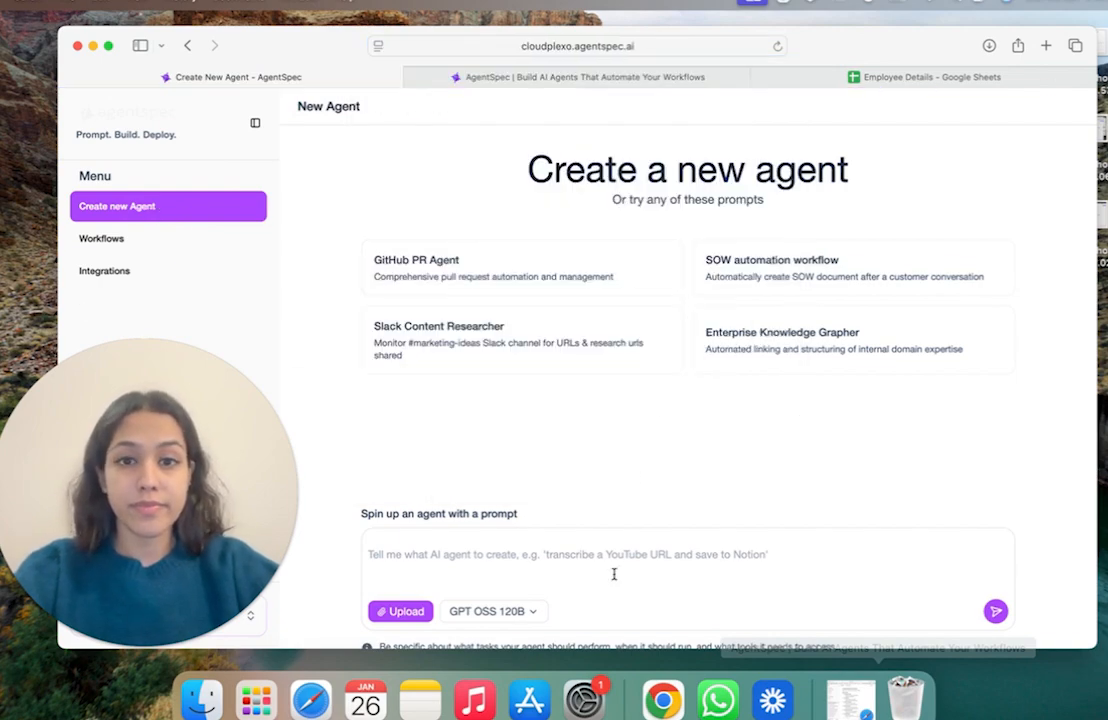
click(502, 555)
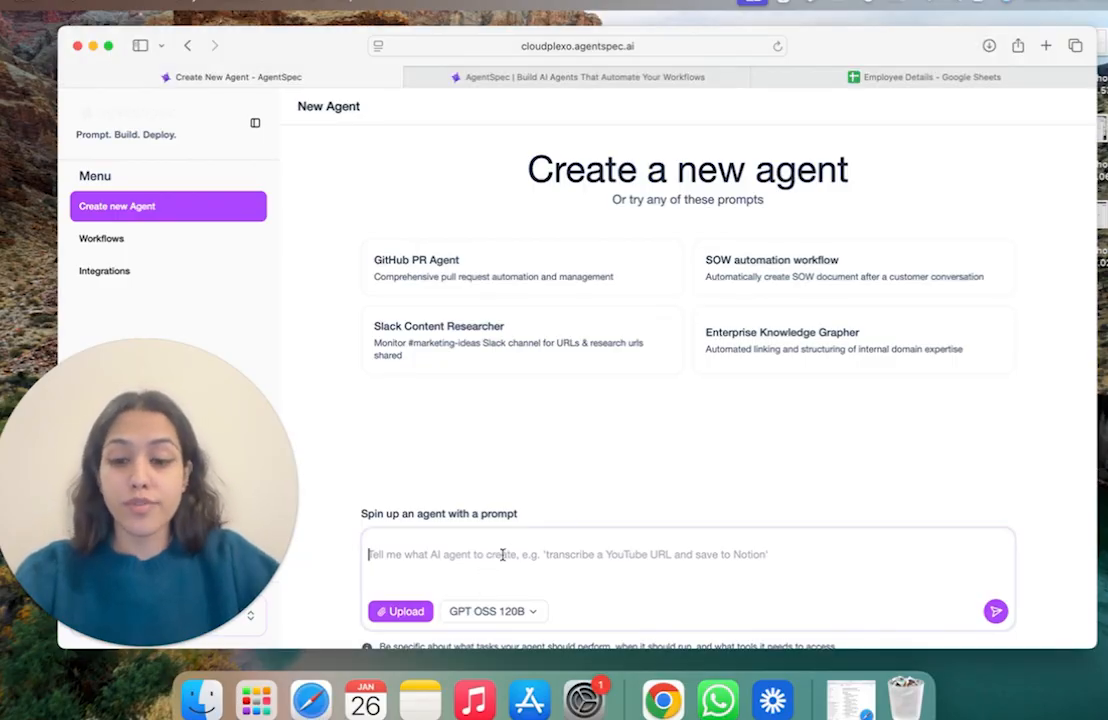
key(super+v)
scroll(655, 366, up, 3)
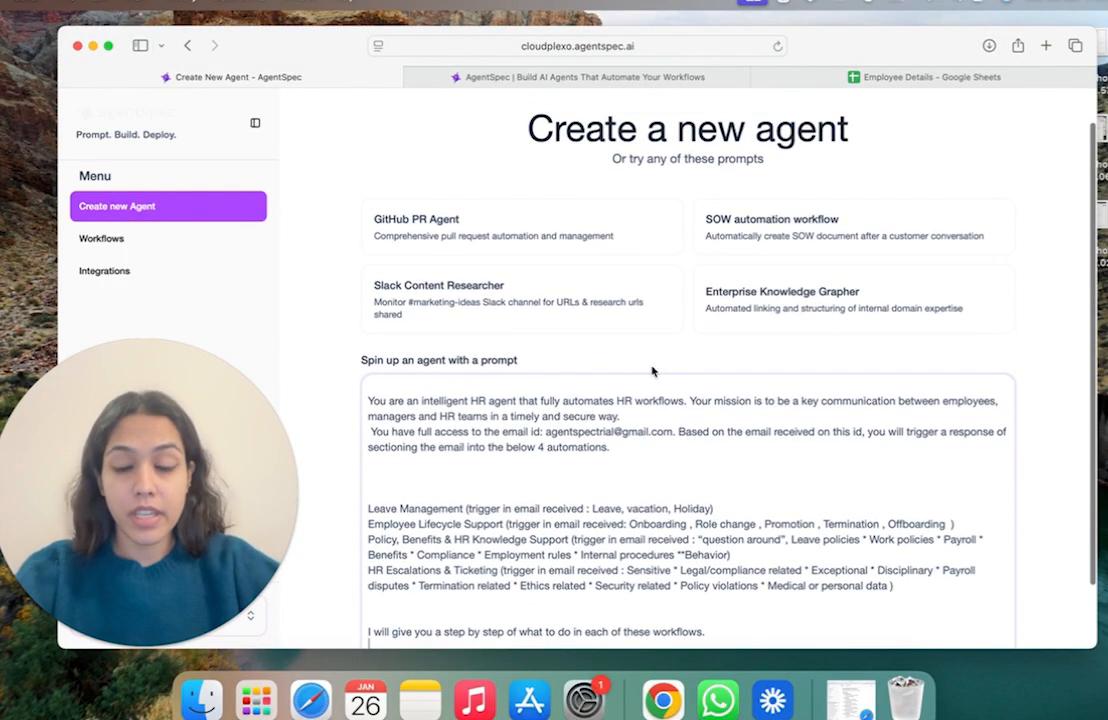
scroll(622, 398, down, 2)
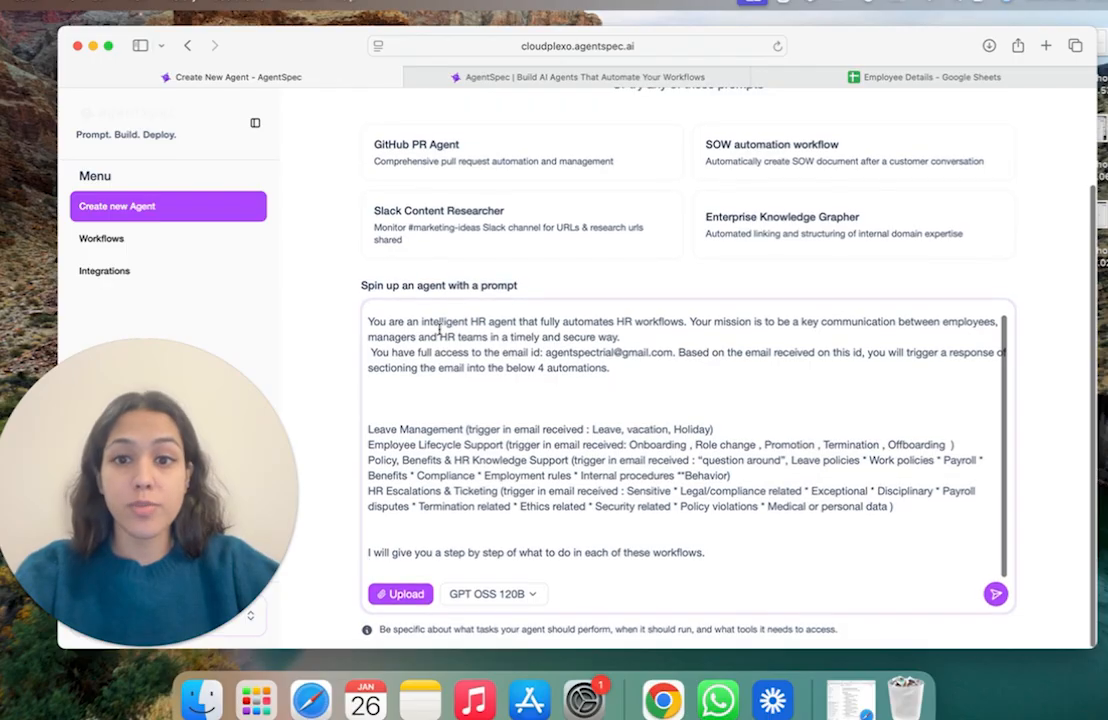
Read the prompt's mission statement and the names and email triggers of the first three HR automations
drag(419, 322, 685, 321)
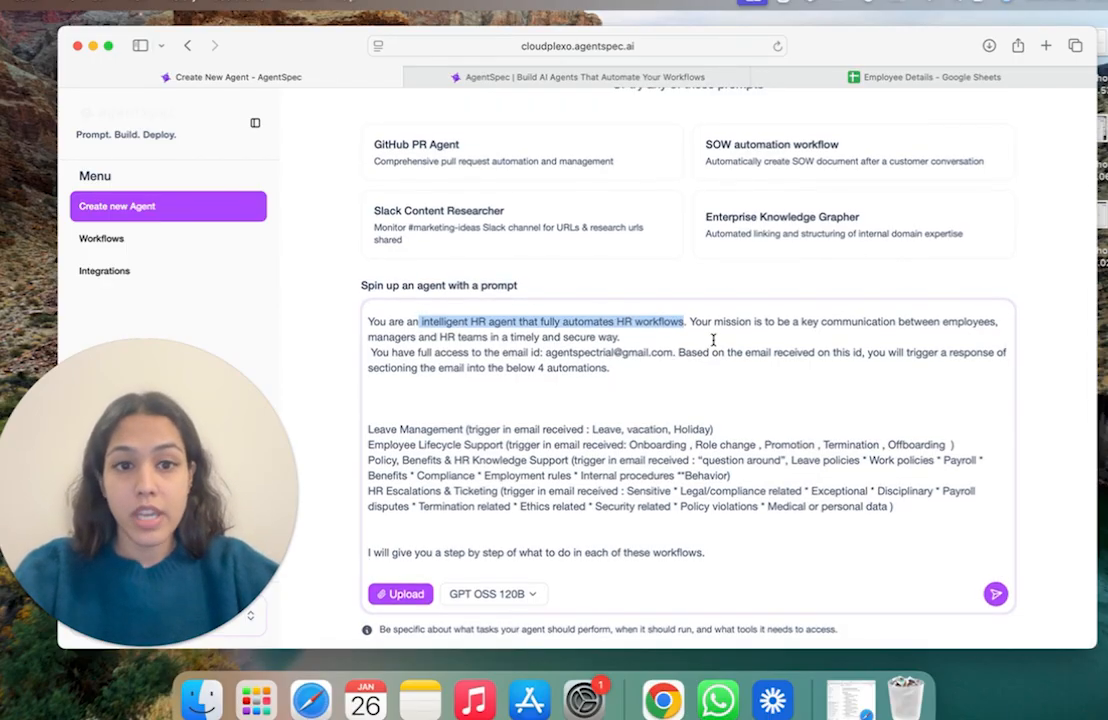
drag(792, 321, 897, 321)
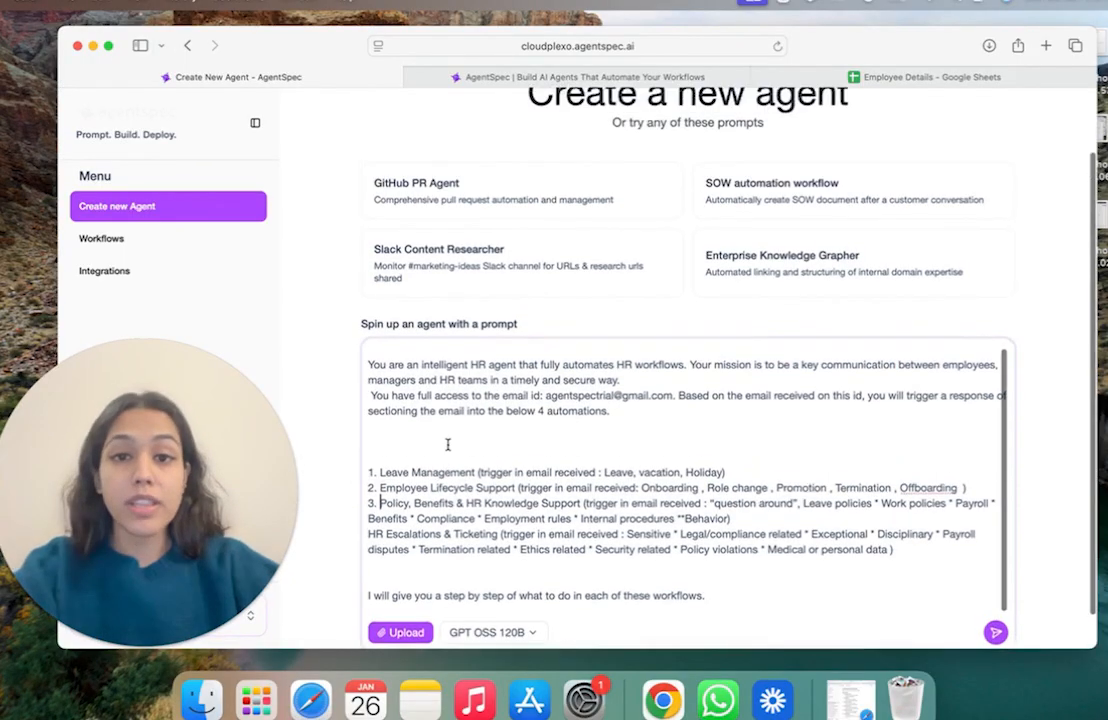
scroll(448, 445, up, 2)
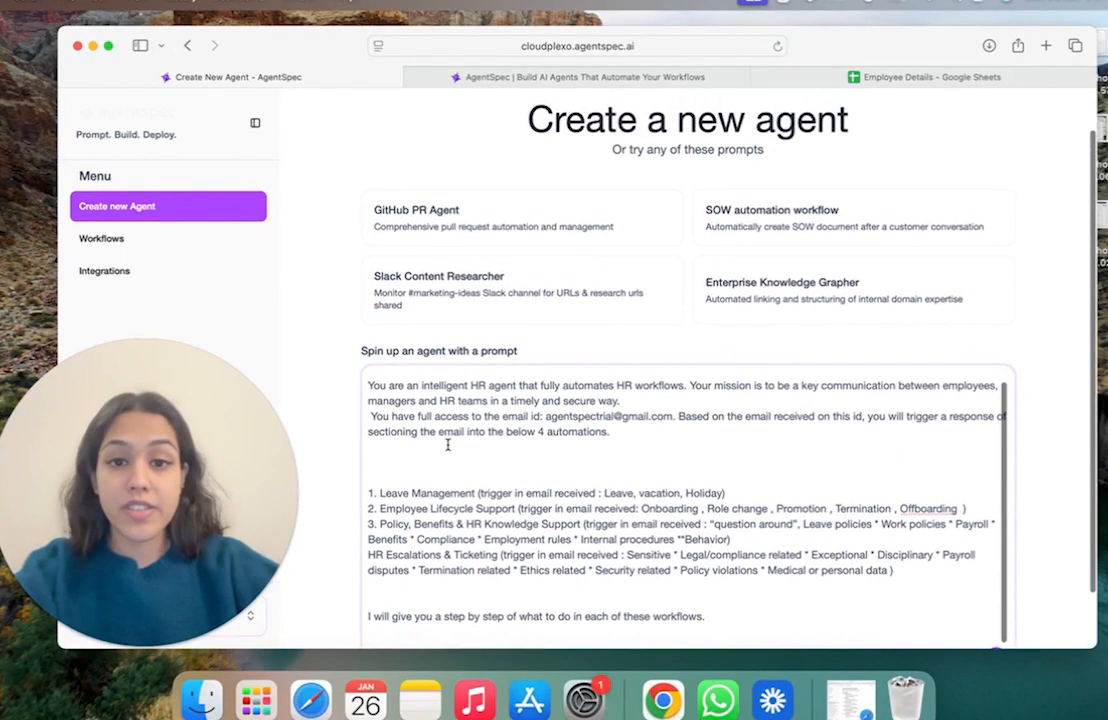
scroll(450, 440, down, 3)
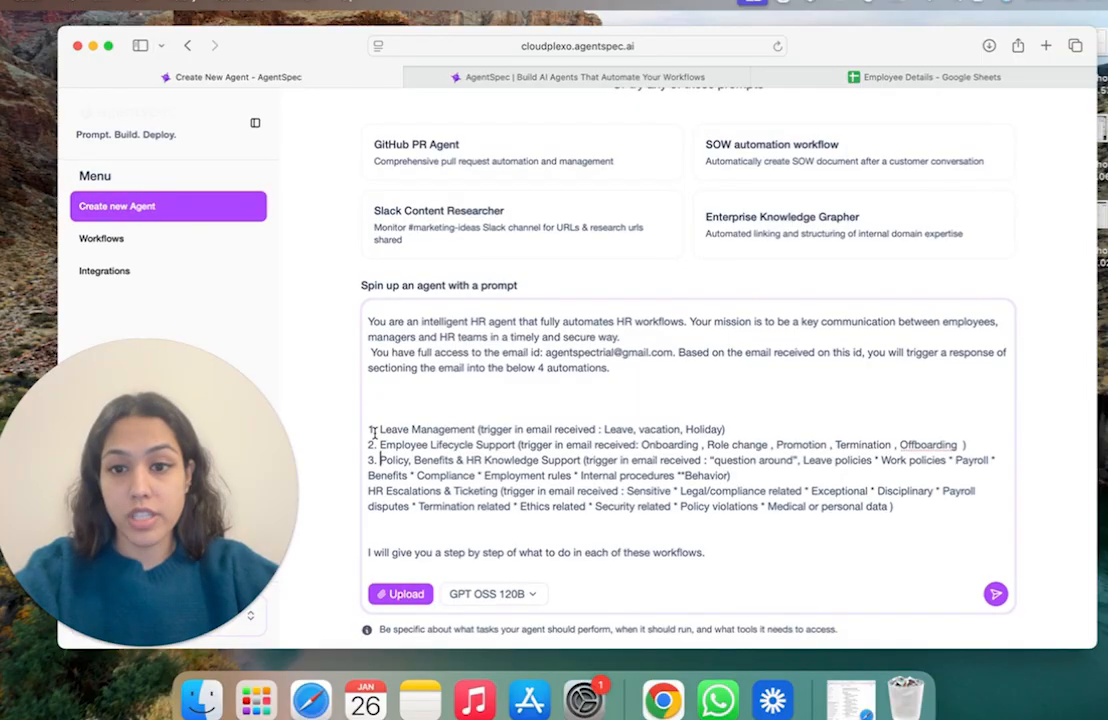
drag(379, 429, 476, 430)
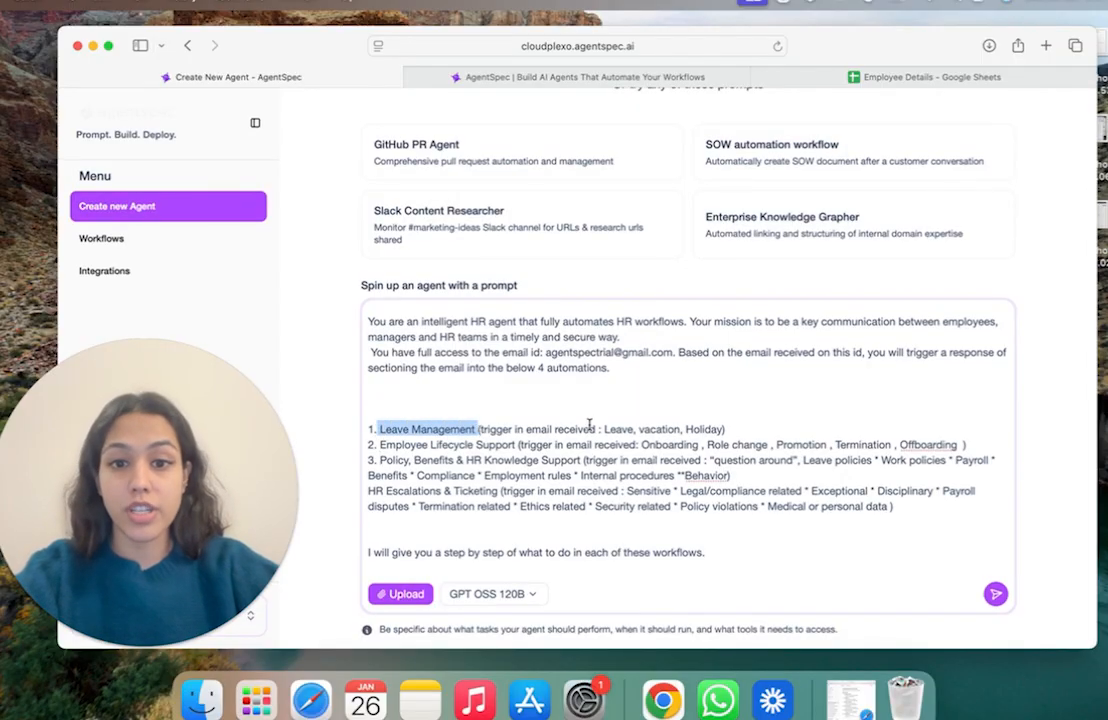
drag(604, 429, 715, 428)
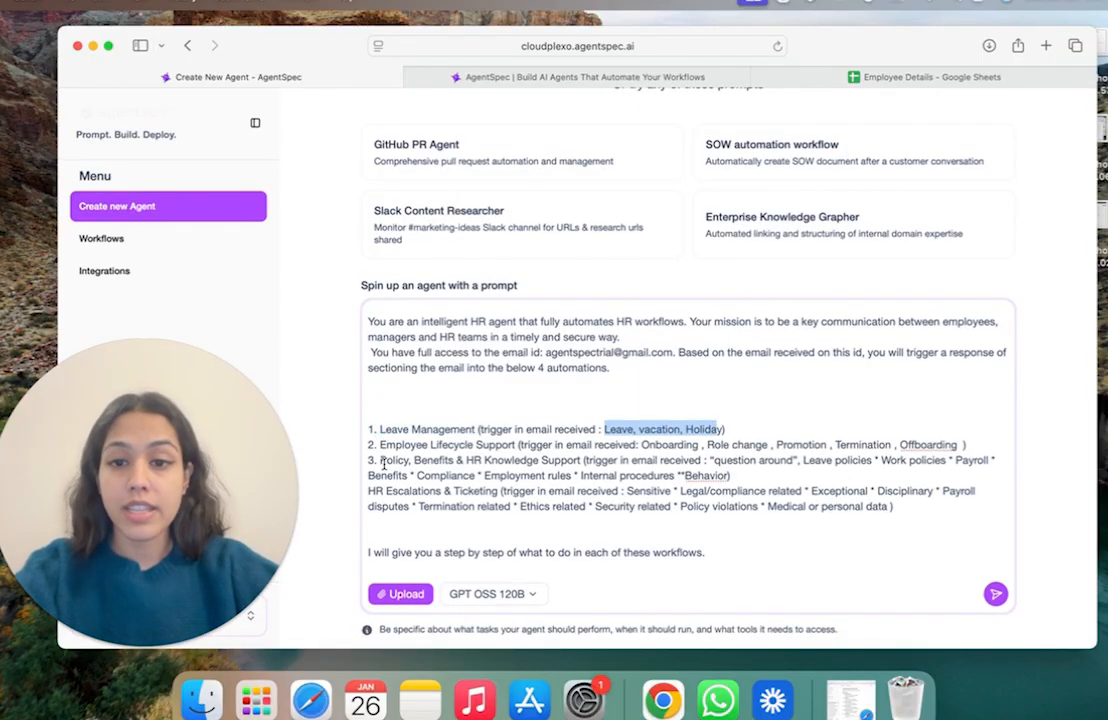
drag(379, 444, 509, 448)
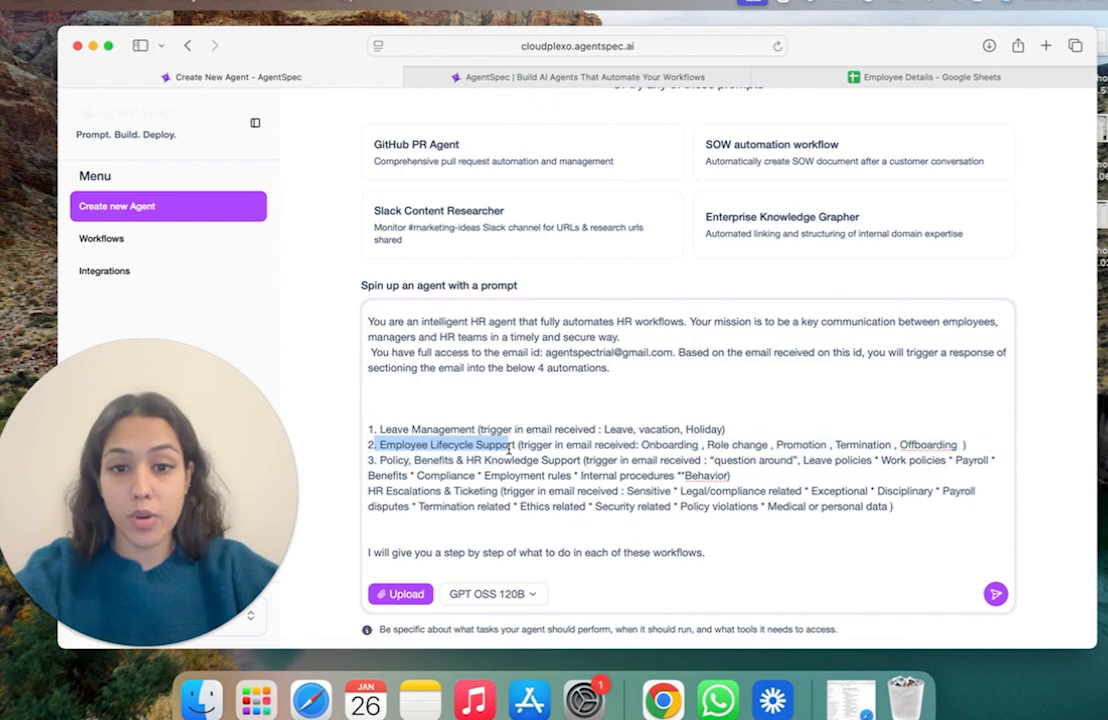
drag(641, 445, 972, 445)
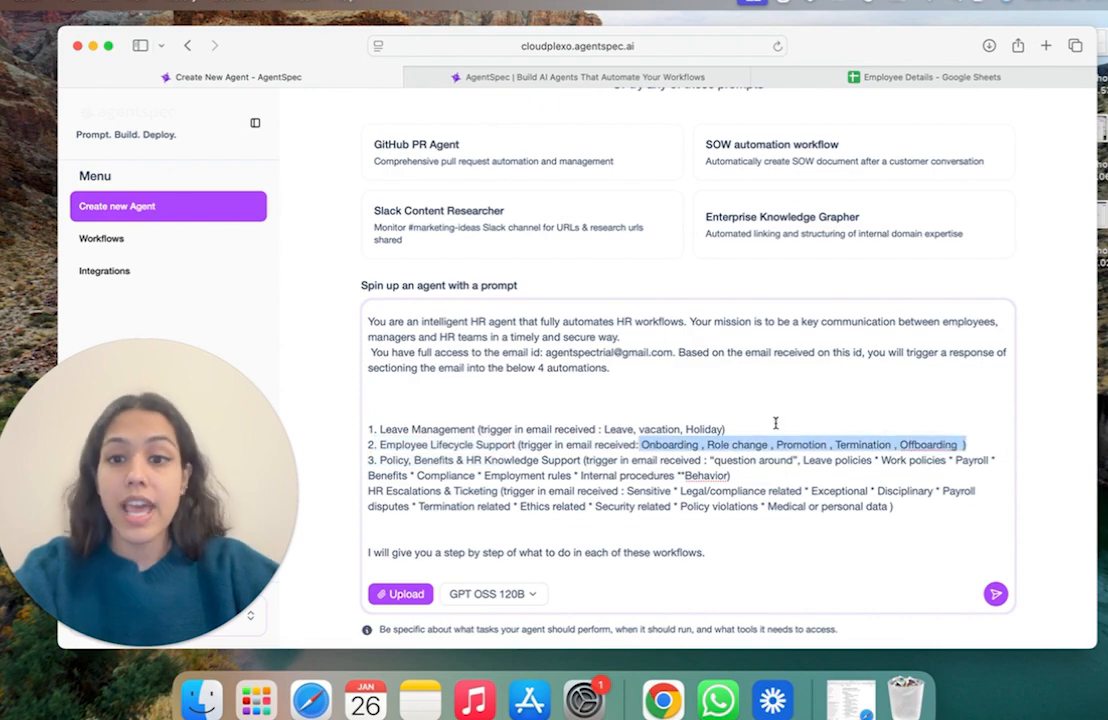
click(440, 460)
drag(380, 460, 583, 460)
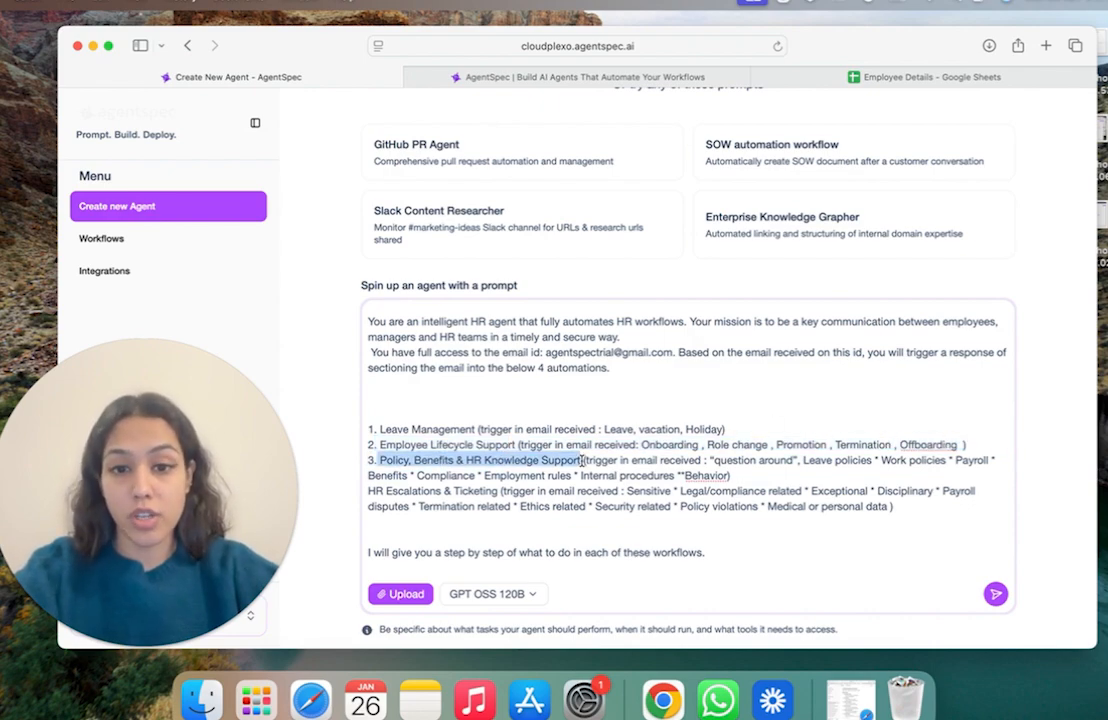
drag(711, 460, 735, 479)
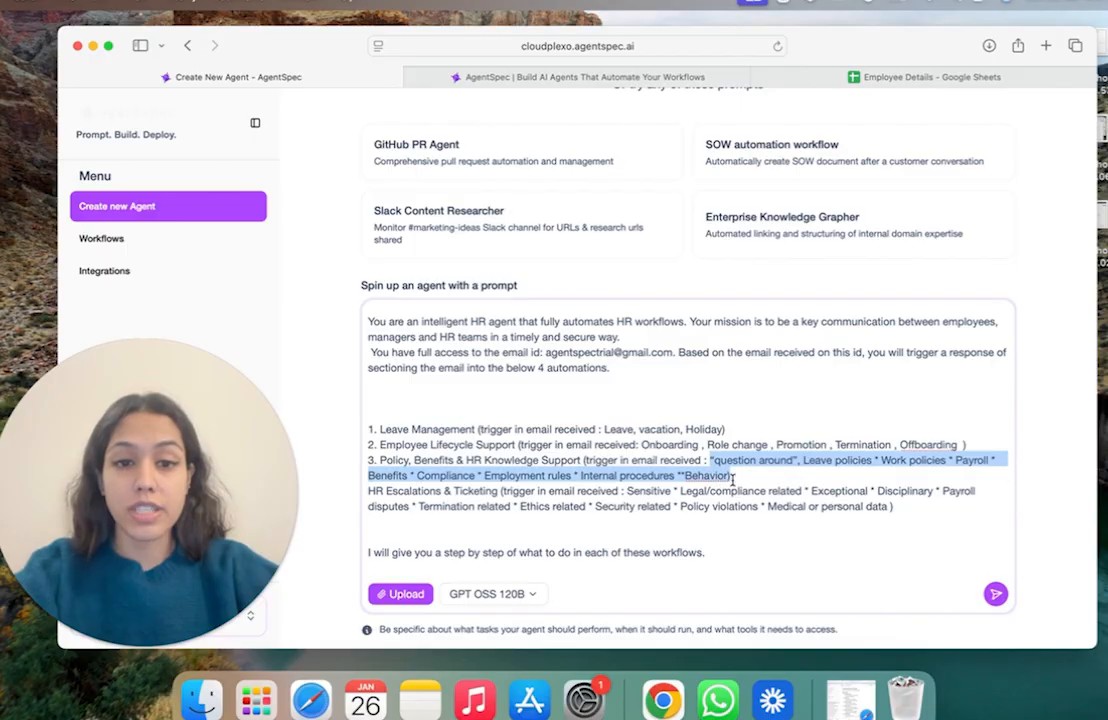
Number the HR Escalations & Ticketing line in the prompt as item 4
click(731, 477)
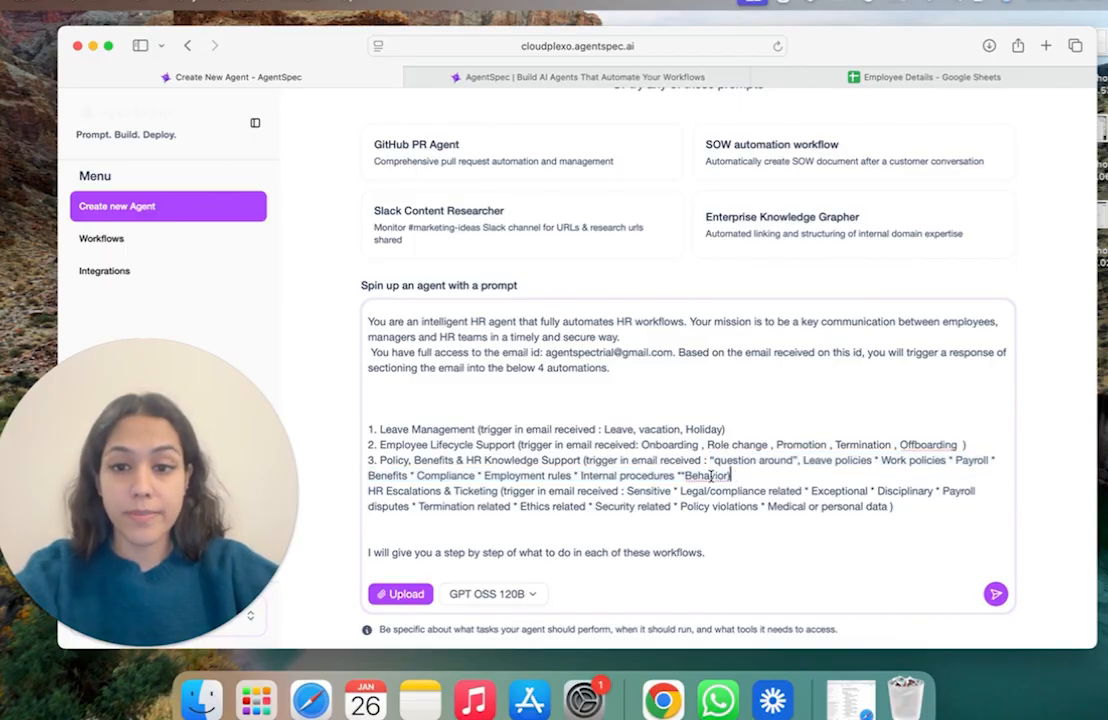
click(369, 491)
text(4.)
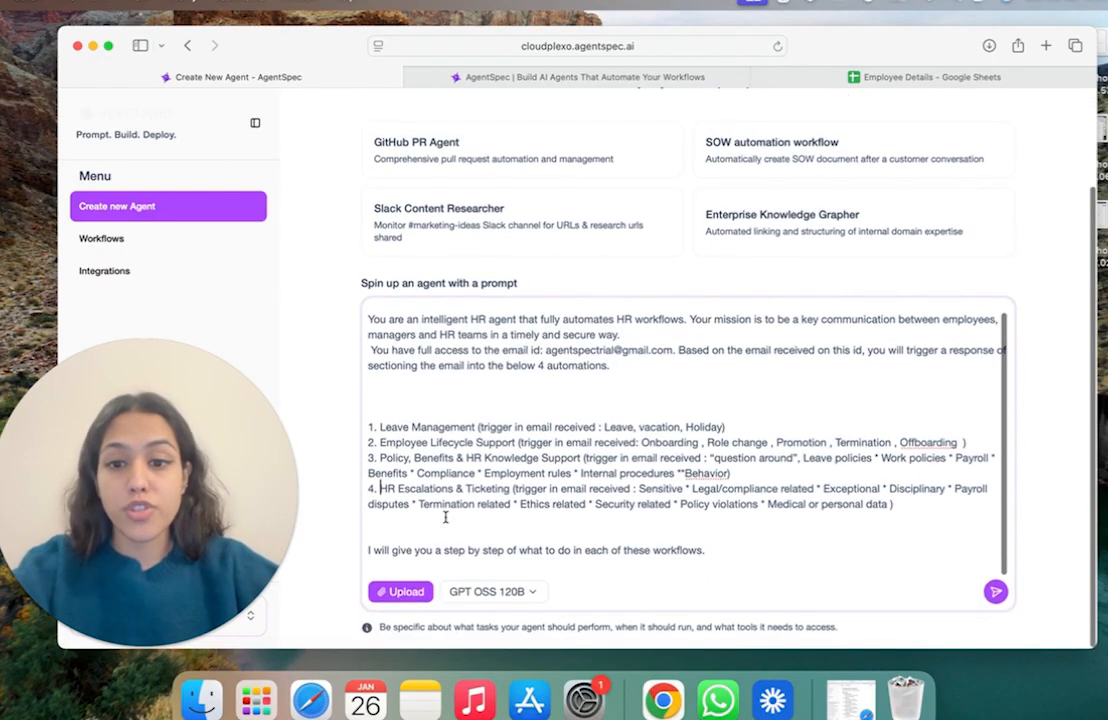
Review the HR Escalations & Ticketing triggers, the email access sentence, the Leave Management trigger and the closing line of the prompt
drag(380, 491, 511, 491)
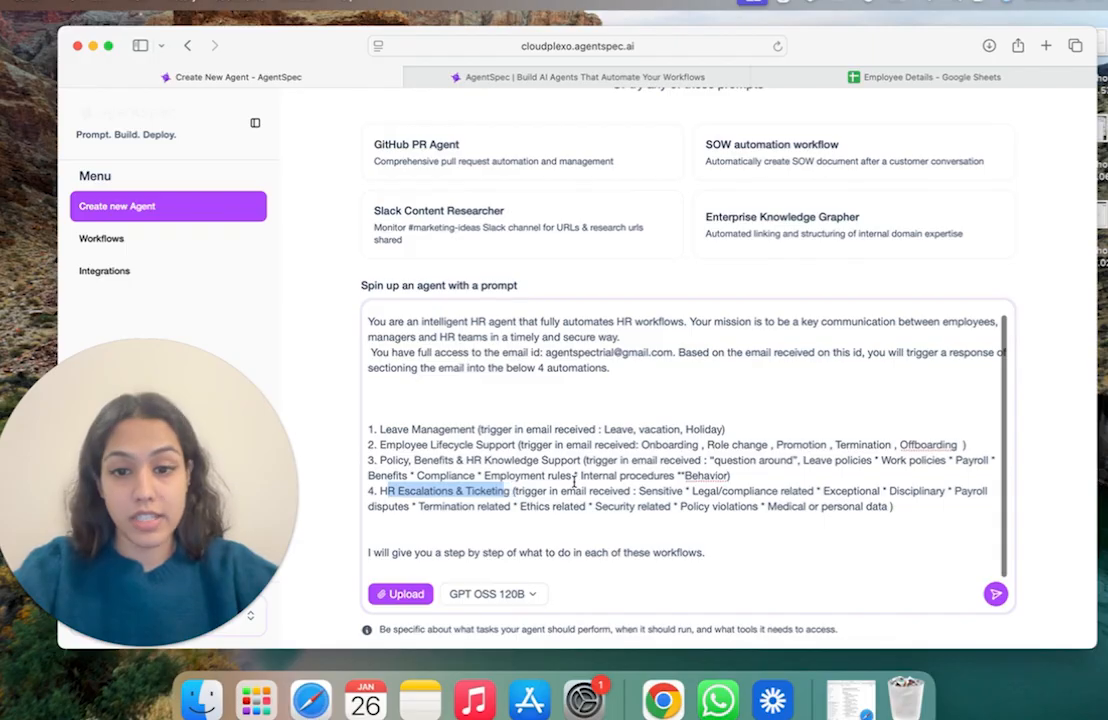
click(580, 488)
drag(580, 488, 890, 507)
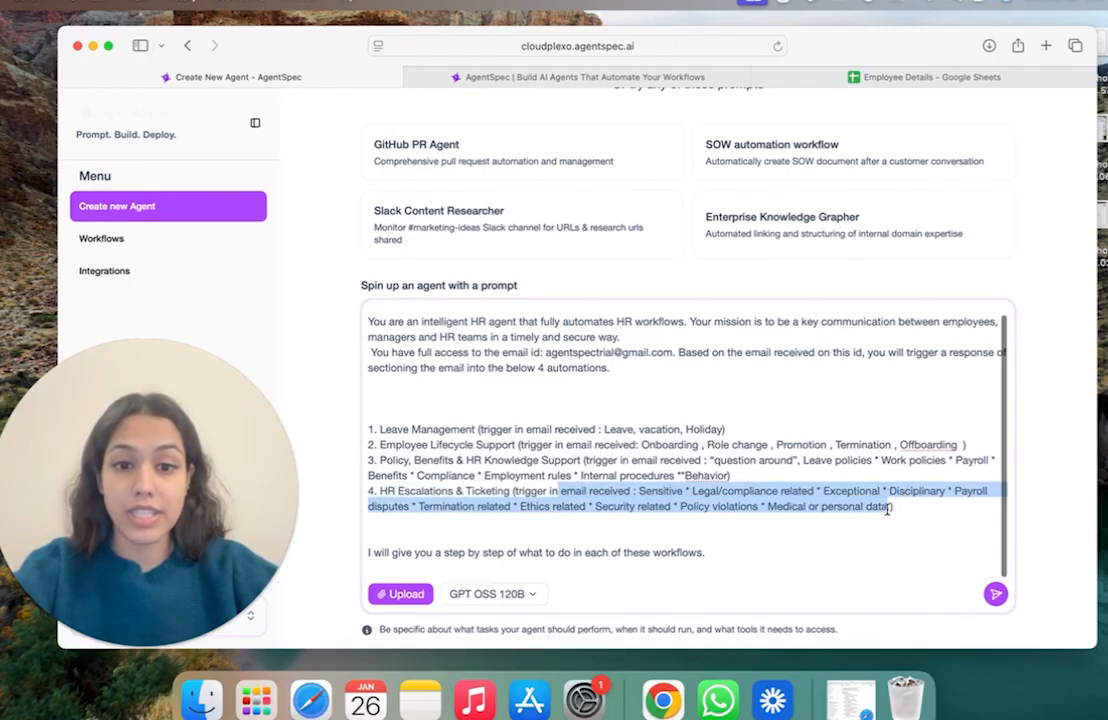
click(861, 521)
scroll(861, 521, up, 1)
click(653, 405)
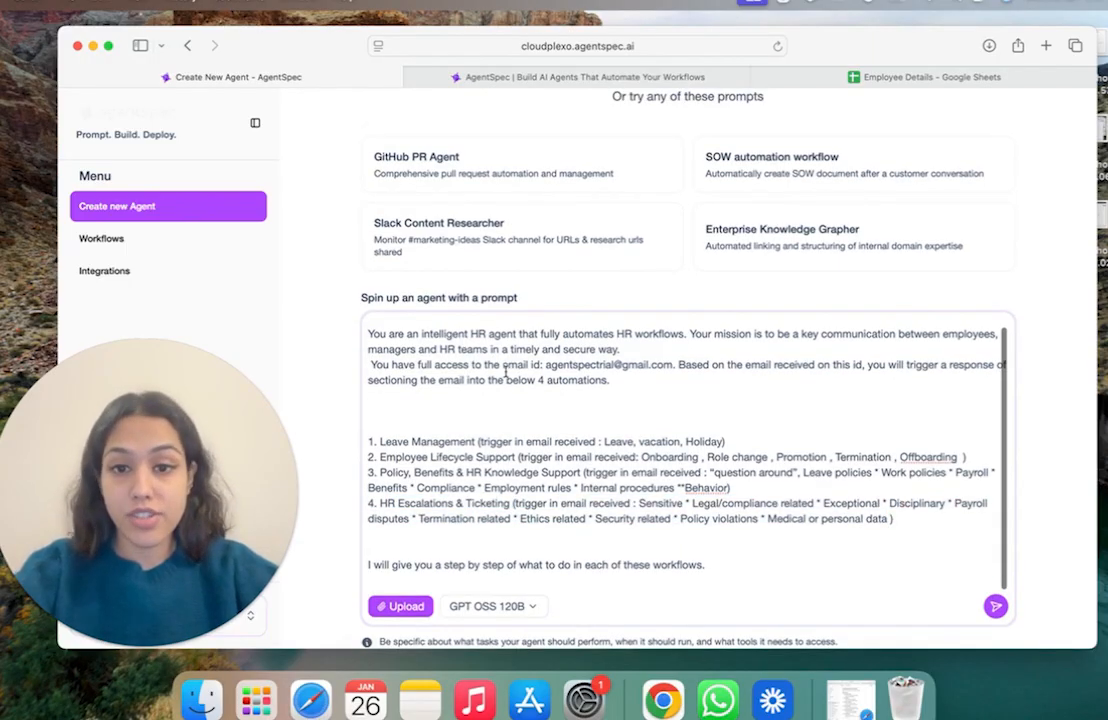
drag(484, 365, 678, 365)
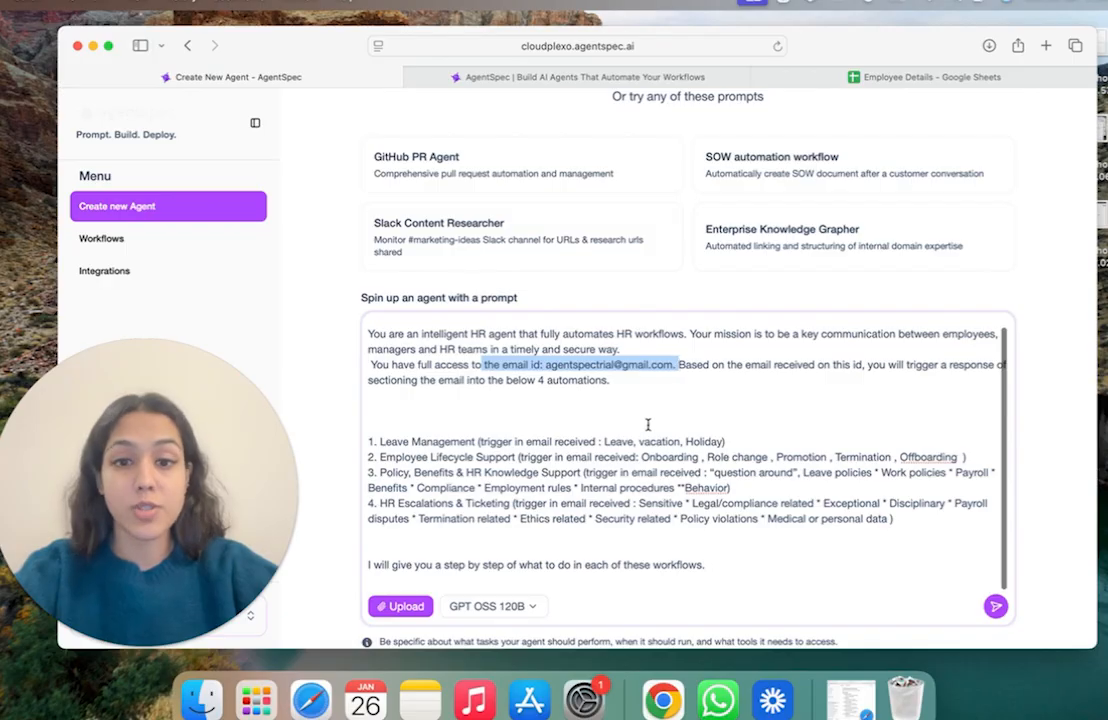
scroll(648, 425, down, 1)
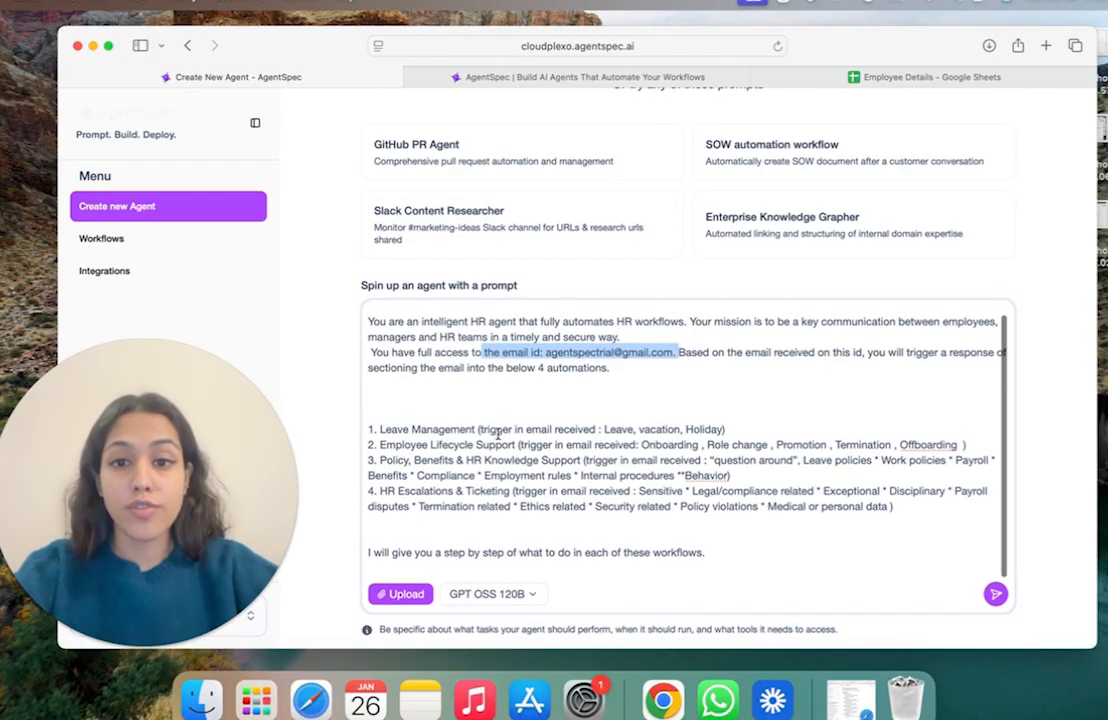
drag(484, 429, 724, 429)
click(707, 443)
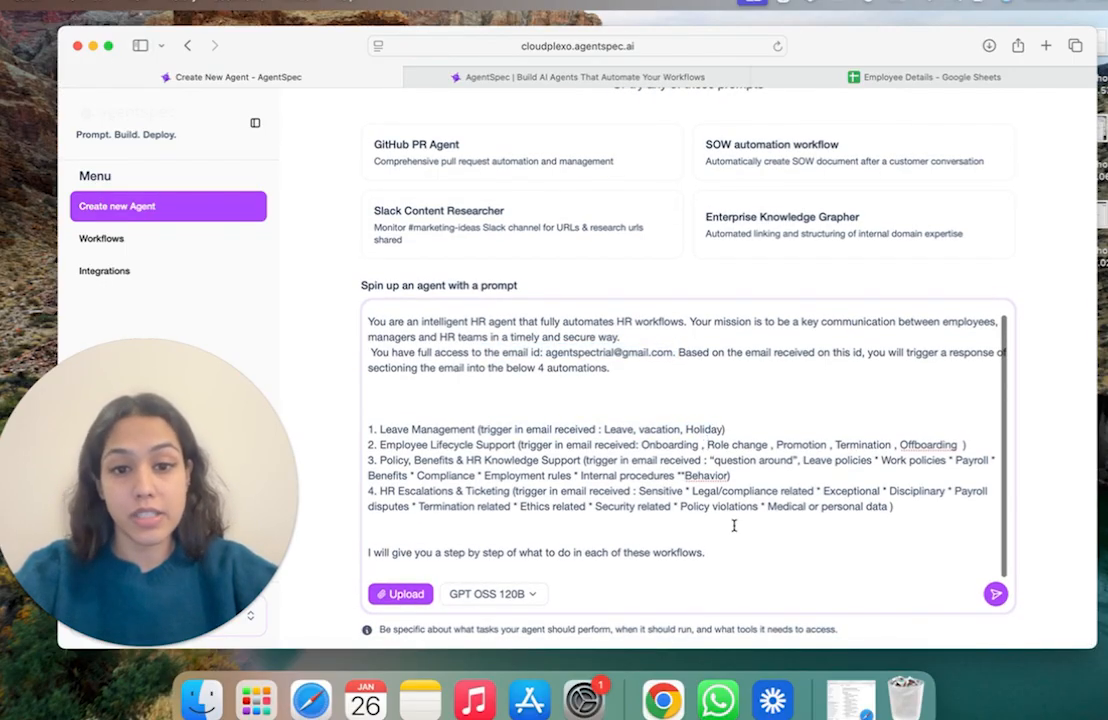
click(732, 552)
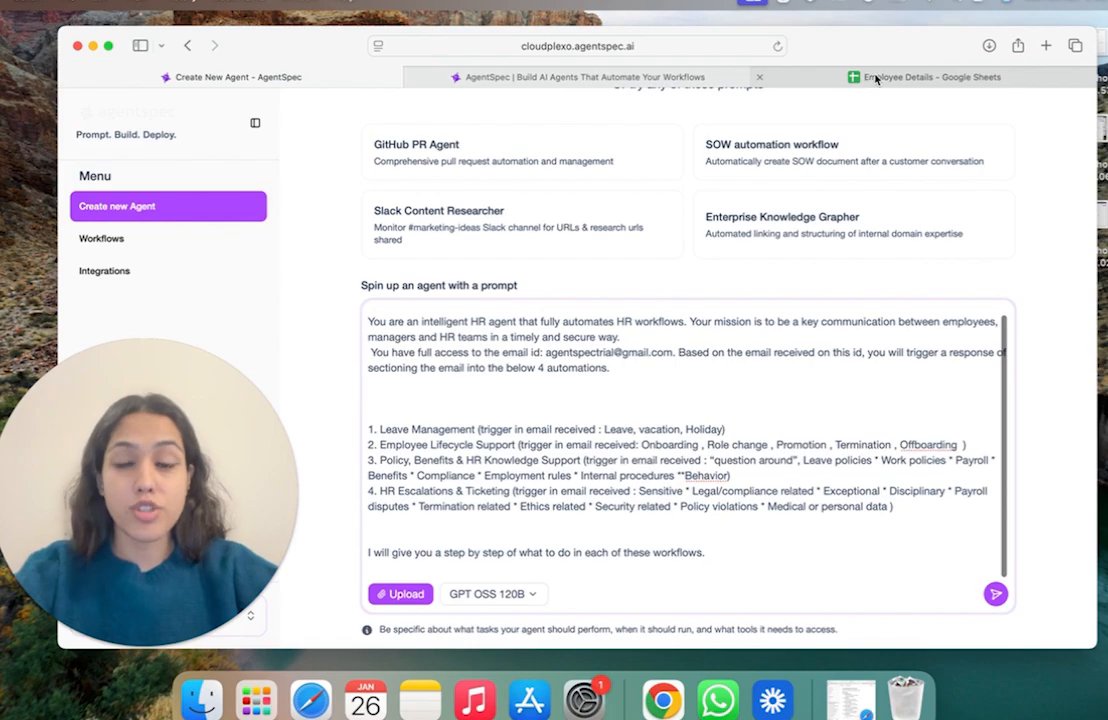
Switch to the Employee Details spreadsheet in Google Sheets and look through its employee records
mouse_move(874, 78)
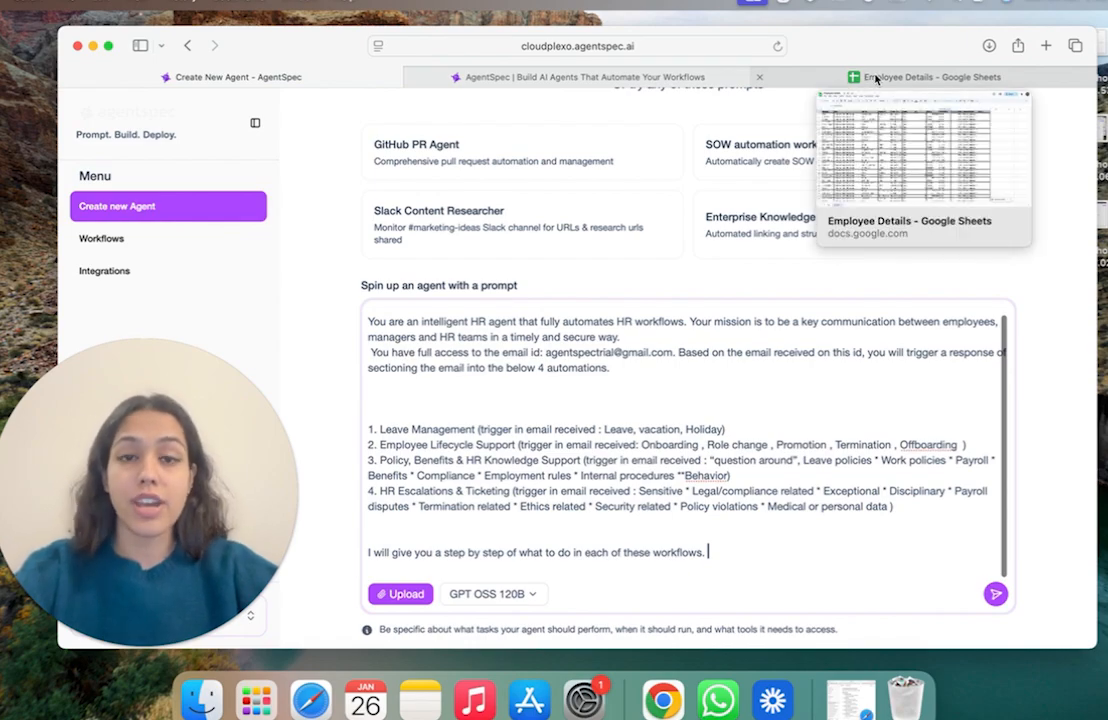
click(875, 78)
scroll(620, 322, down, 5)
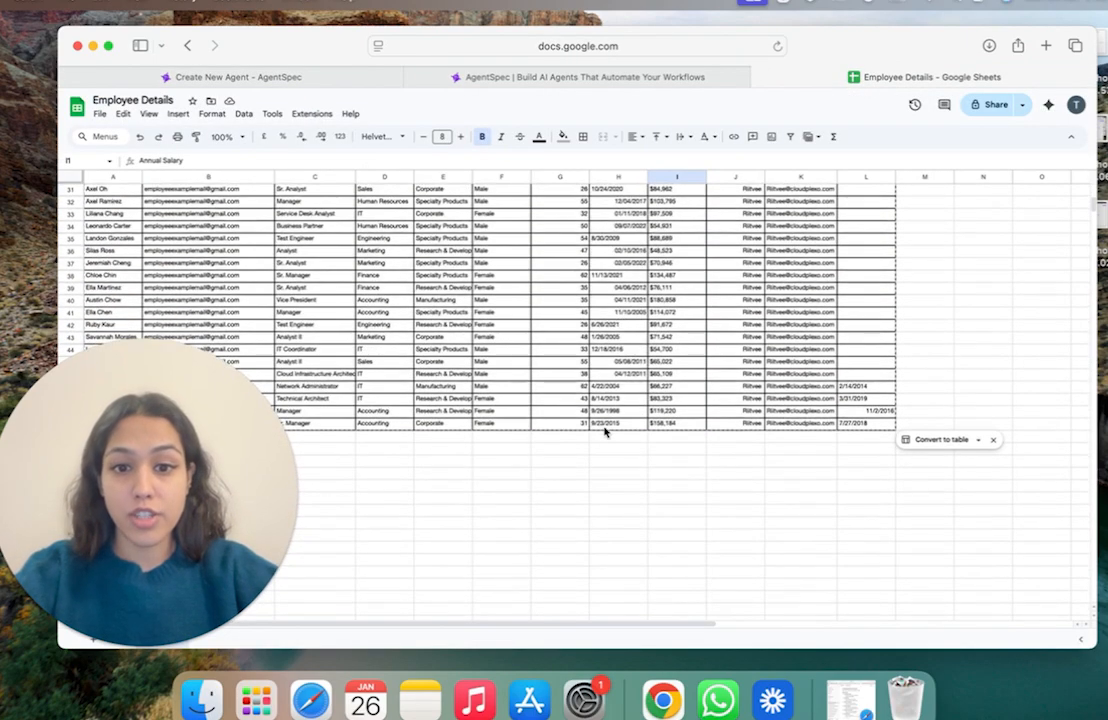
click(594, 433)
scroll(594, 433, down, 3)
scroll(595, 410, up, 5)
scroll(595, 405, up, 10)
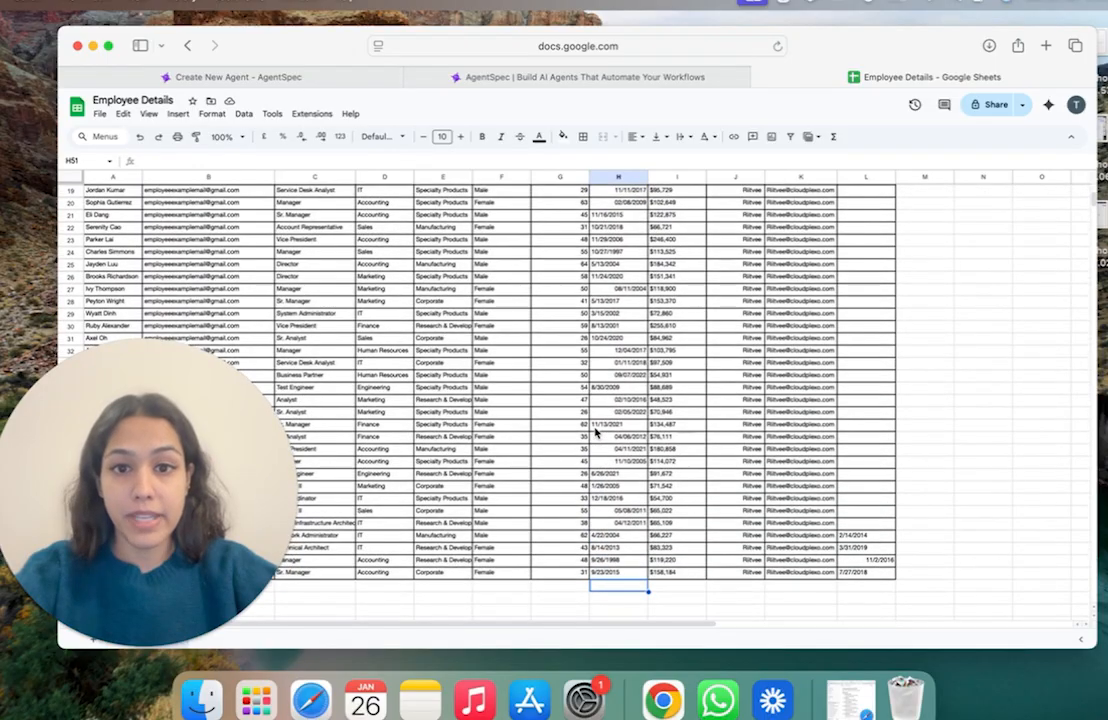
Return to the Create New Agent page and submit the HR agent prompt
click(654, 78)
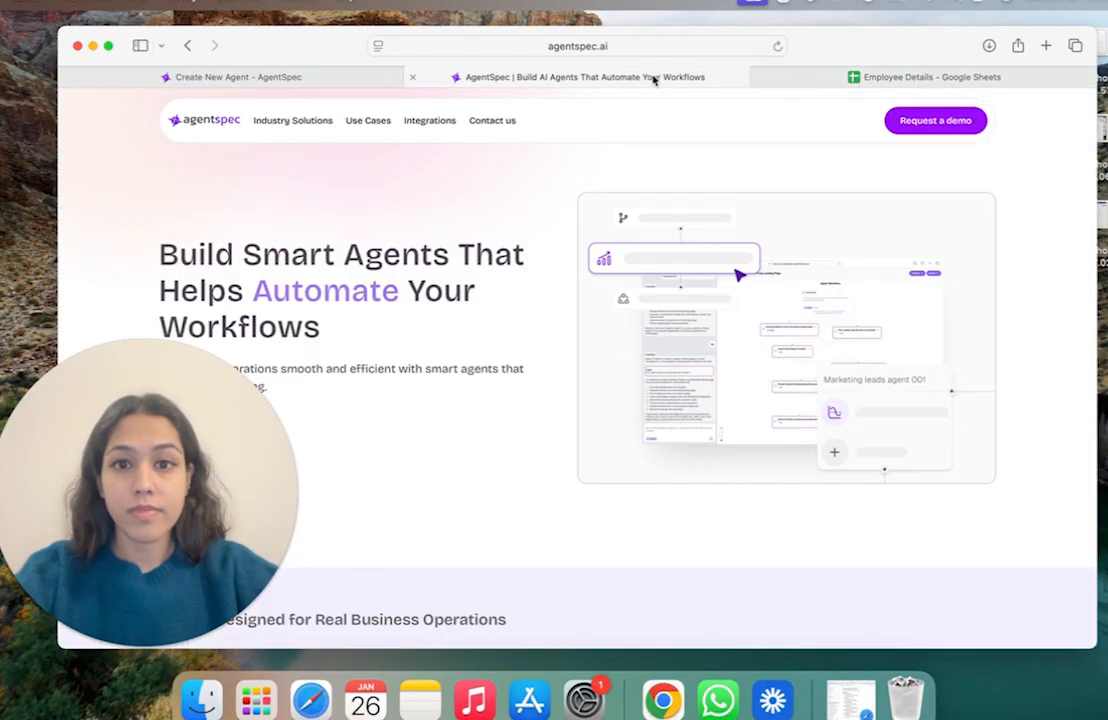
click(356, 77)
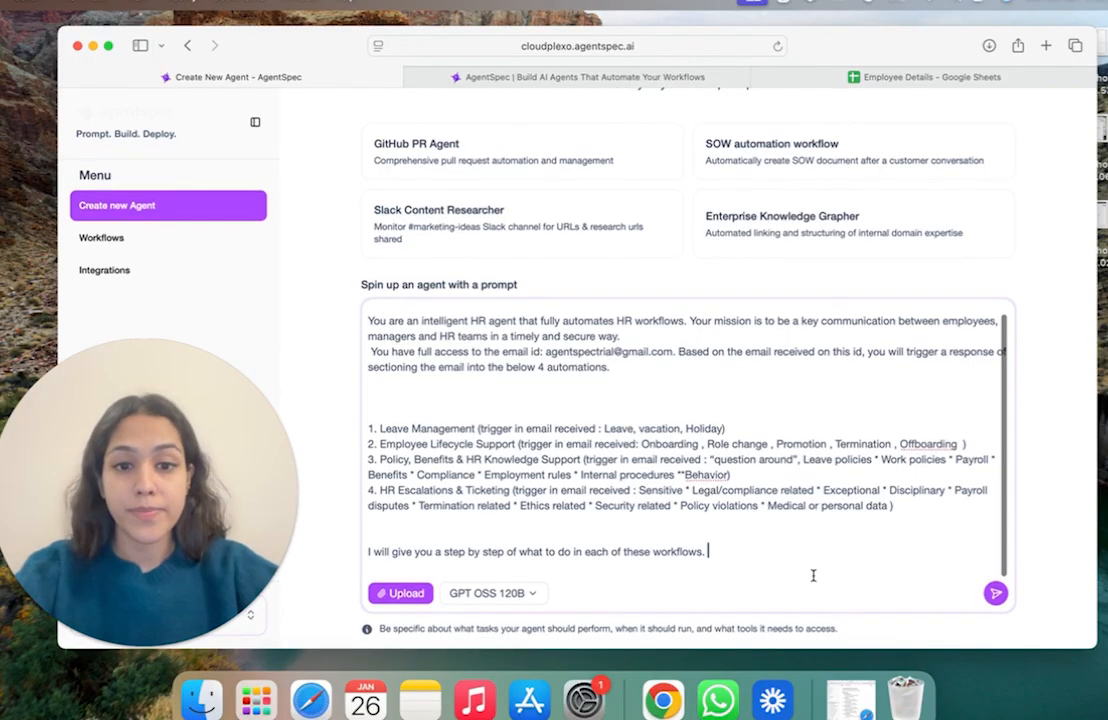
click(995, 594)
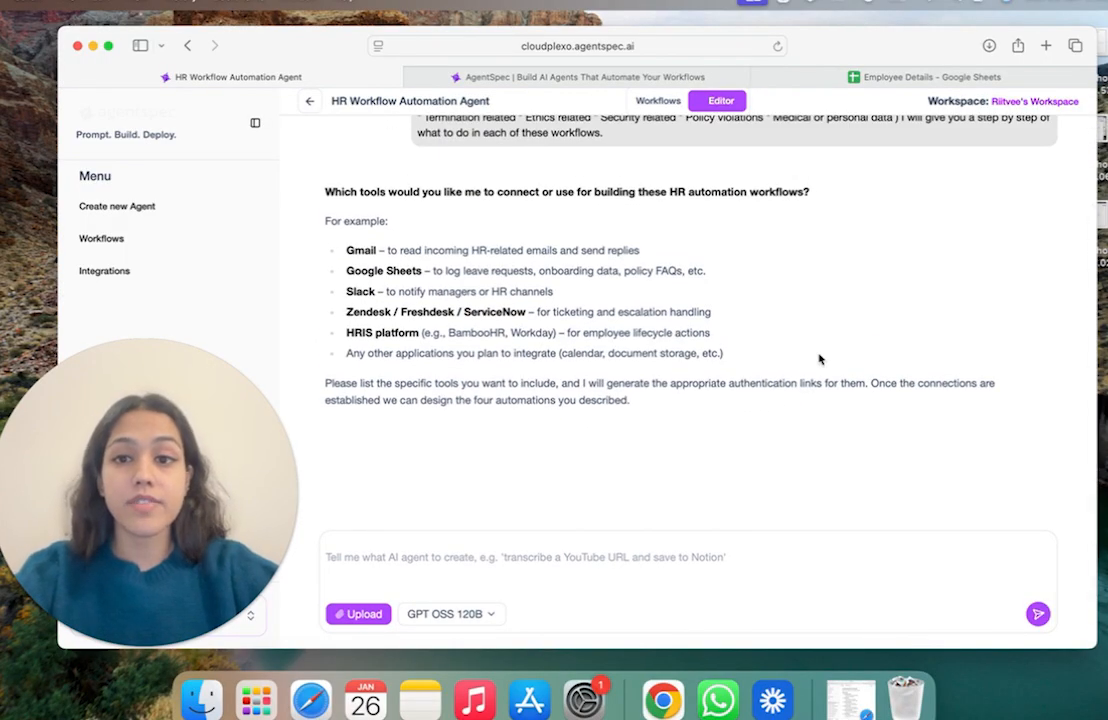
Read the agent's question about which tools to connect for the HR automation workflows and its example tools
scroll(819, 358, up, 2)
scroll(820, 357, up, 1)
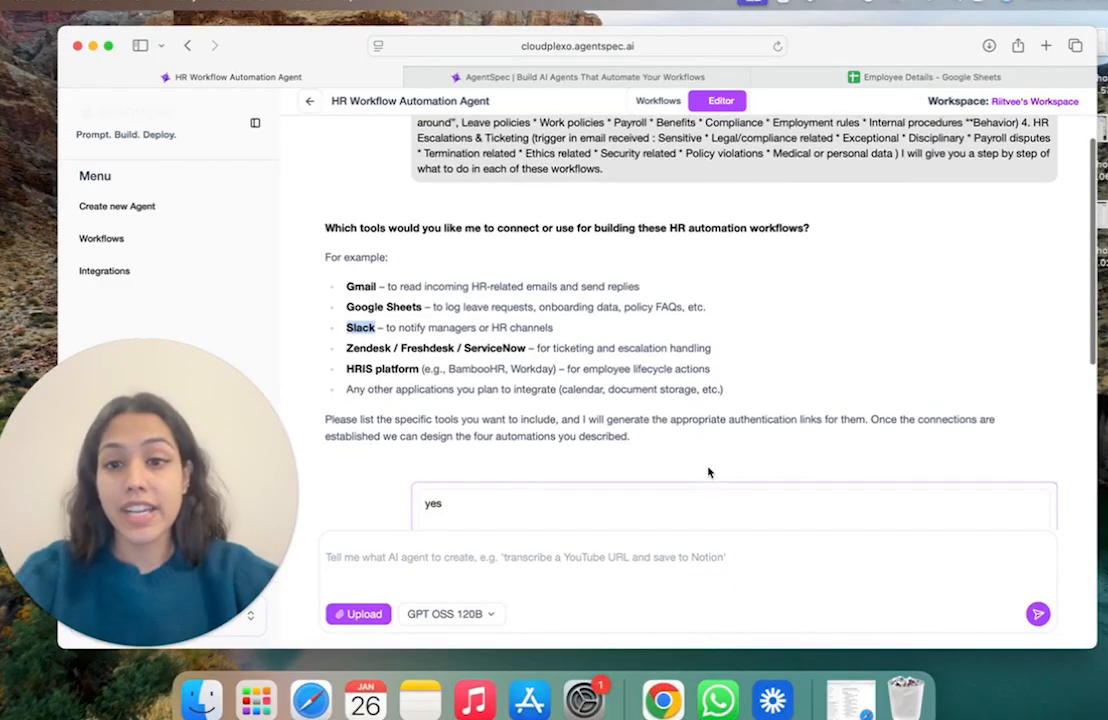
scroll(710, 472, down, 1)
click(541, 356)
scroll(513, 337, down, 1)
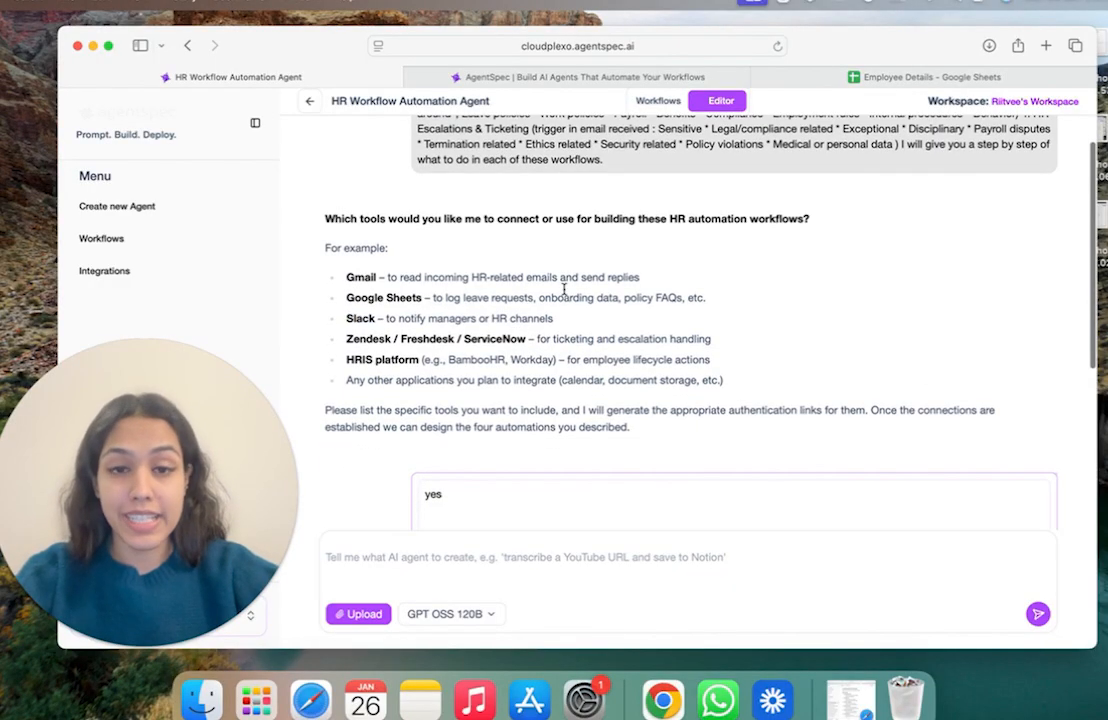
drag(803, 218, 667, 218)
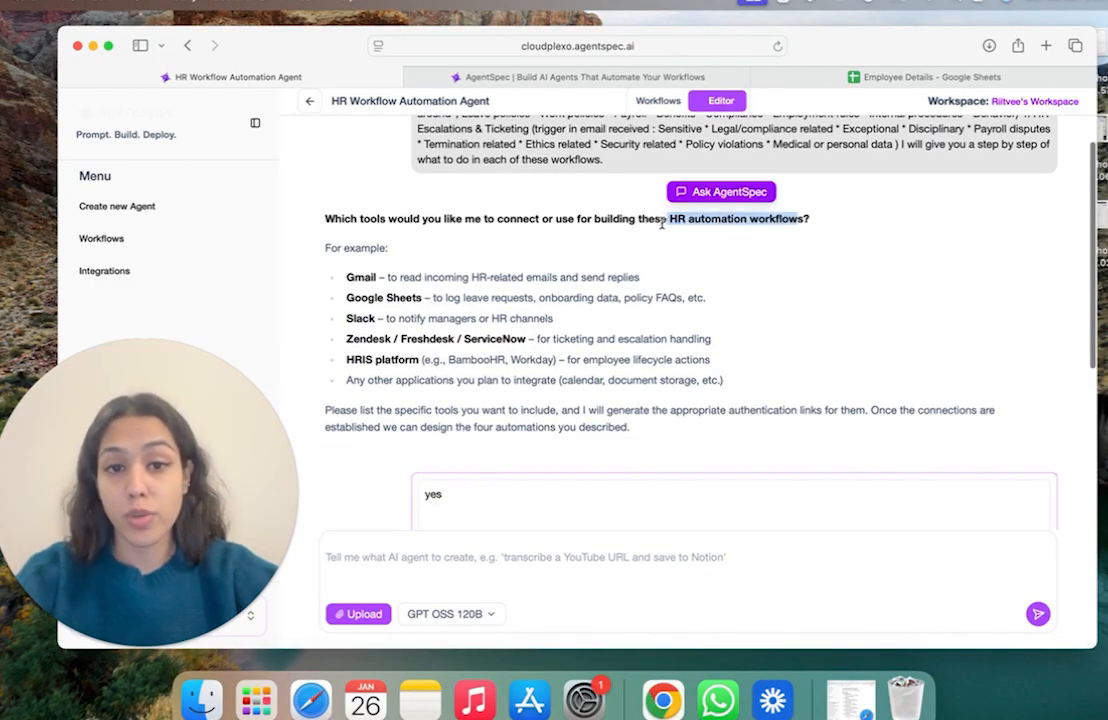
scroll(641, 262, down, 1)
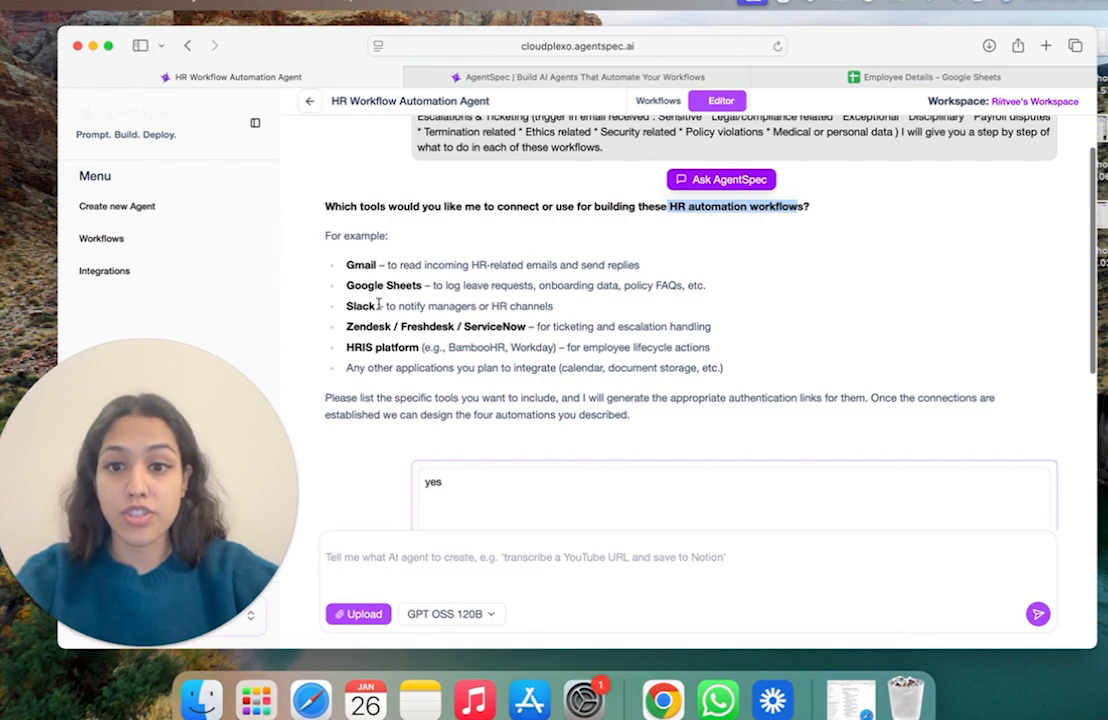
Replace the suggested answer "yes" with "Gmail, google sheet, google drive." and submit it as the list of tools to connect
drag(424, 481, 468, 481)
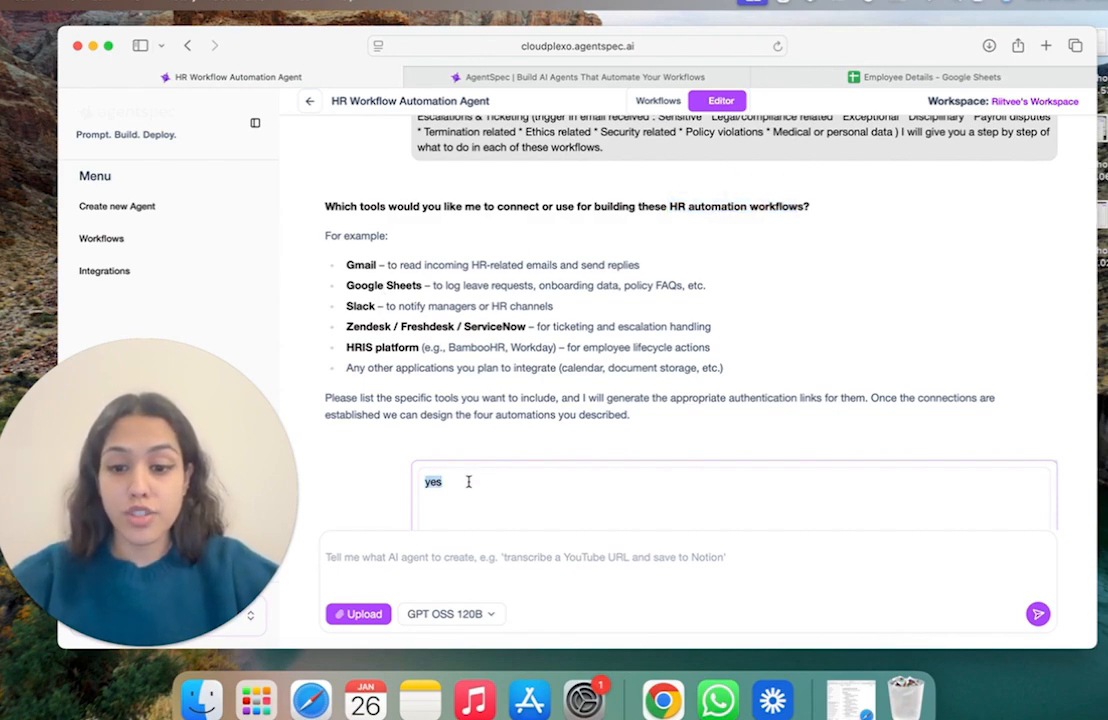
text(Gmail)
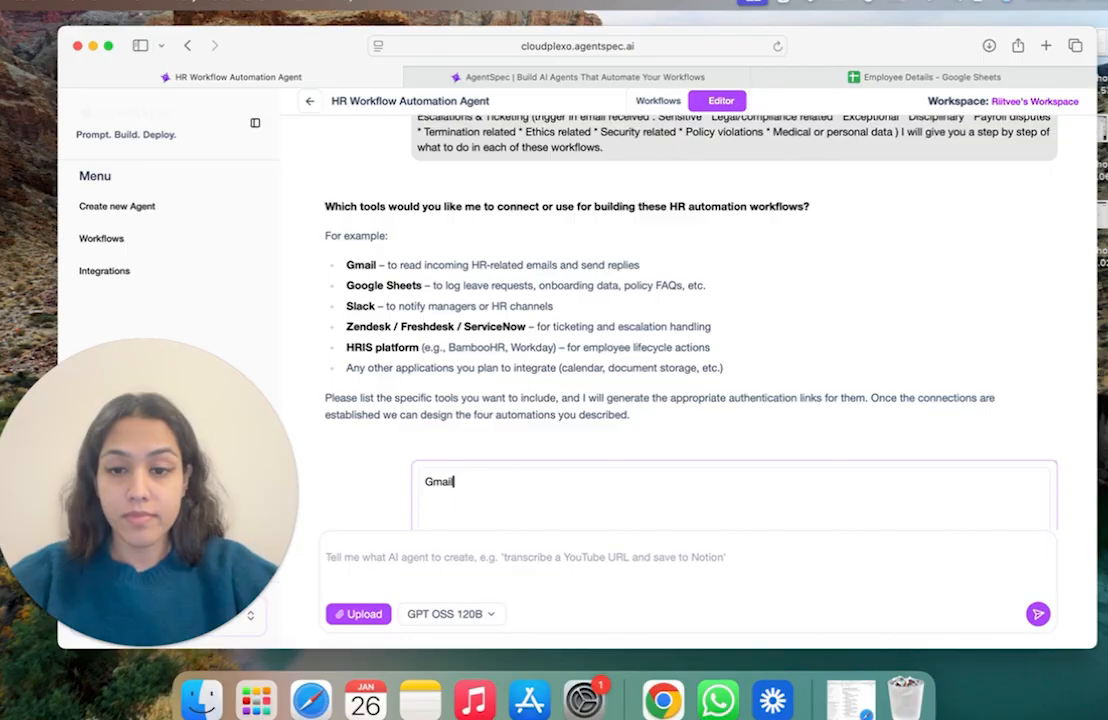
text(, google sheet)
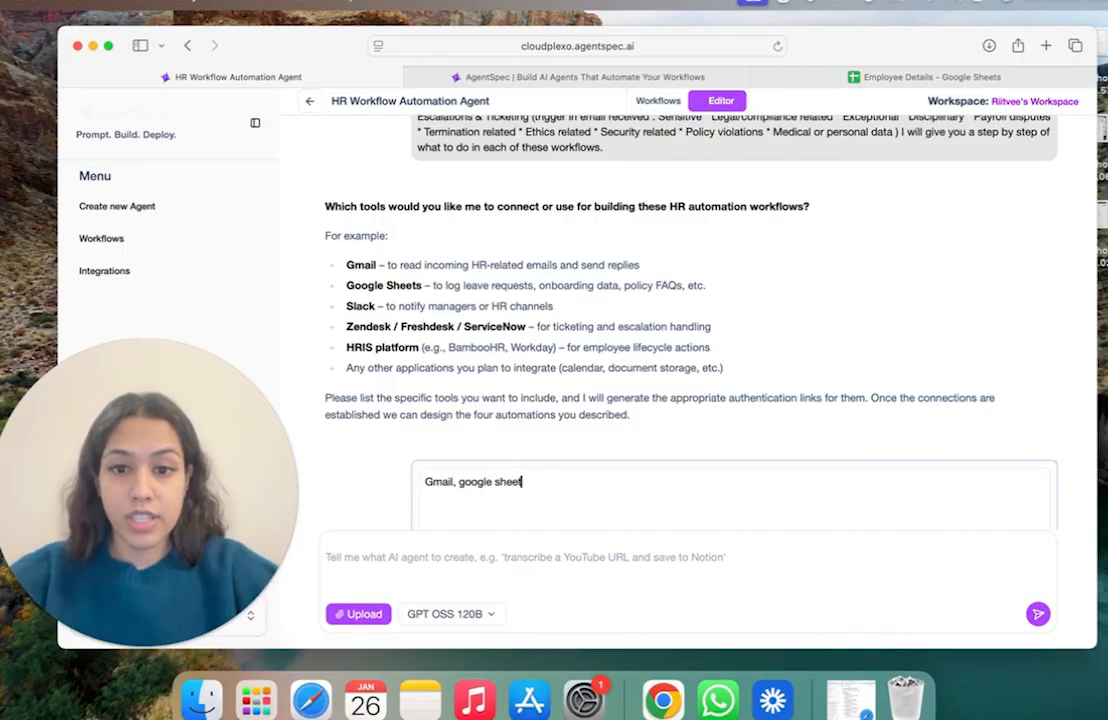
text(, google drive a)
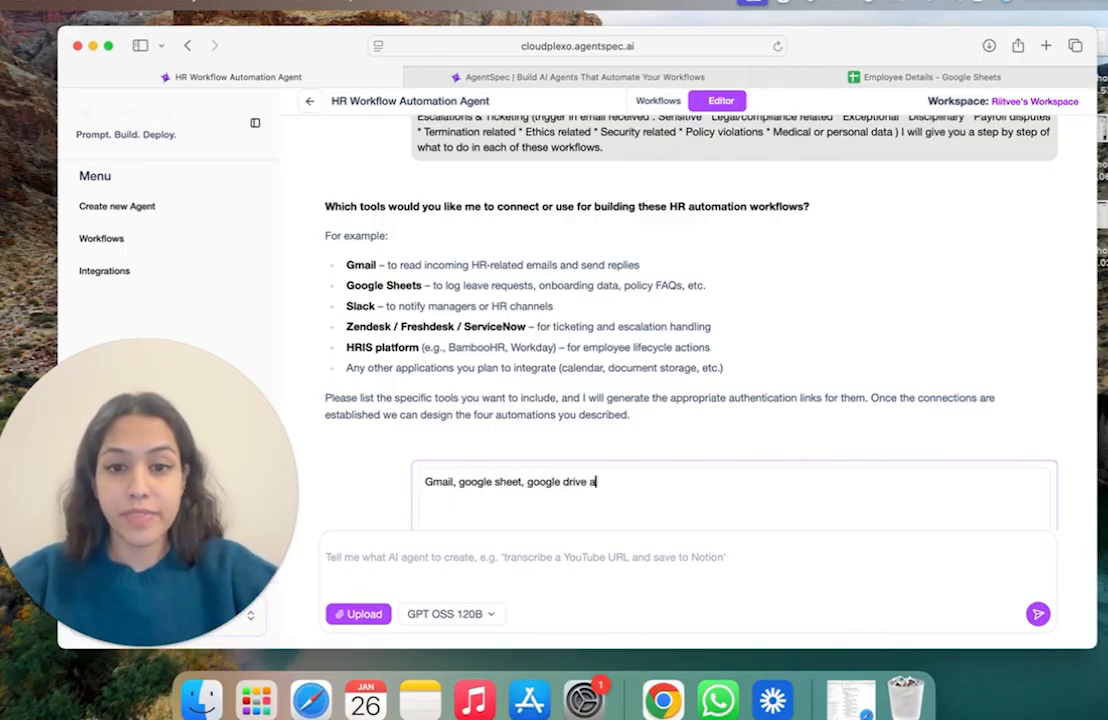
key(Return)
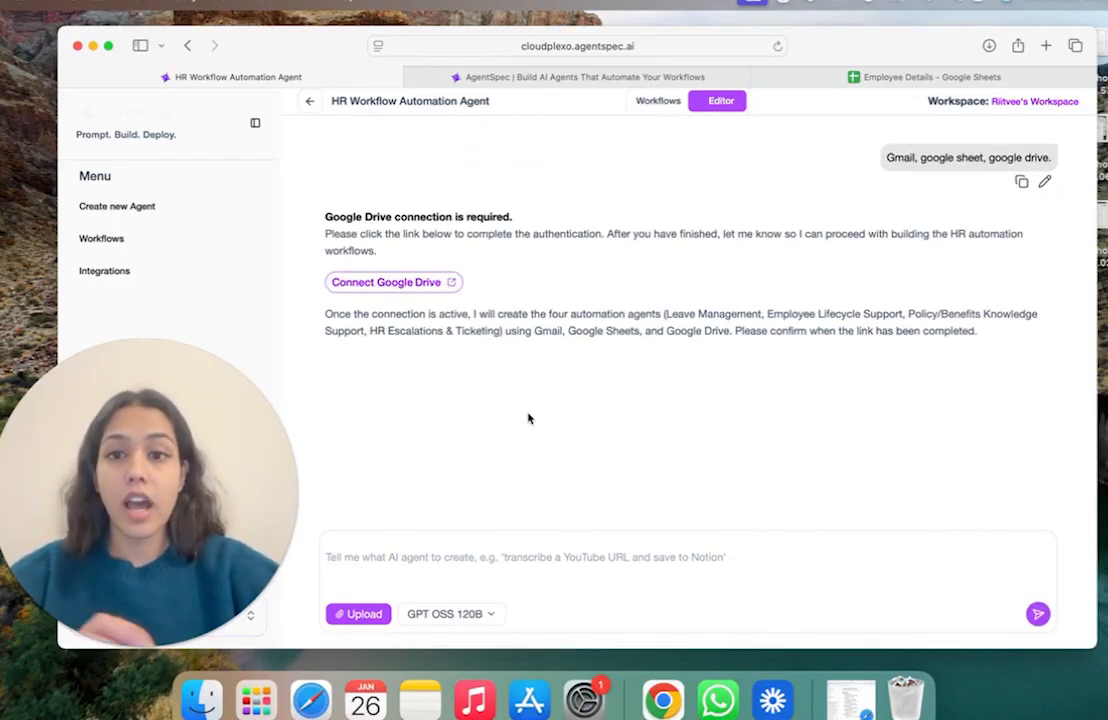
Connect Google Drive by authorizing Composio's access to the Google account, and close the connection page
click(374, 286)
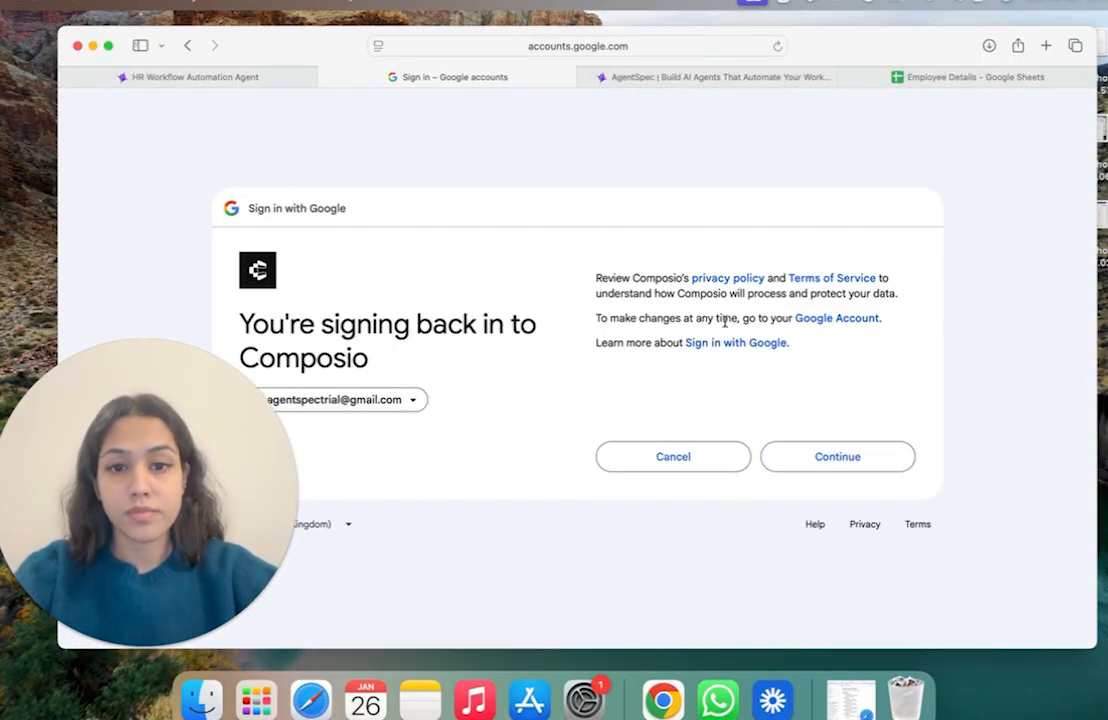
click(805, 457)
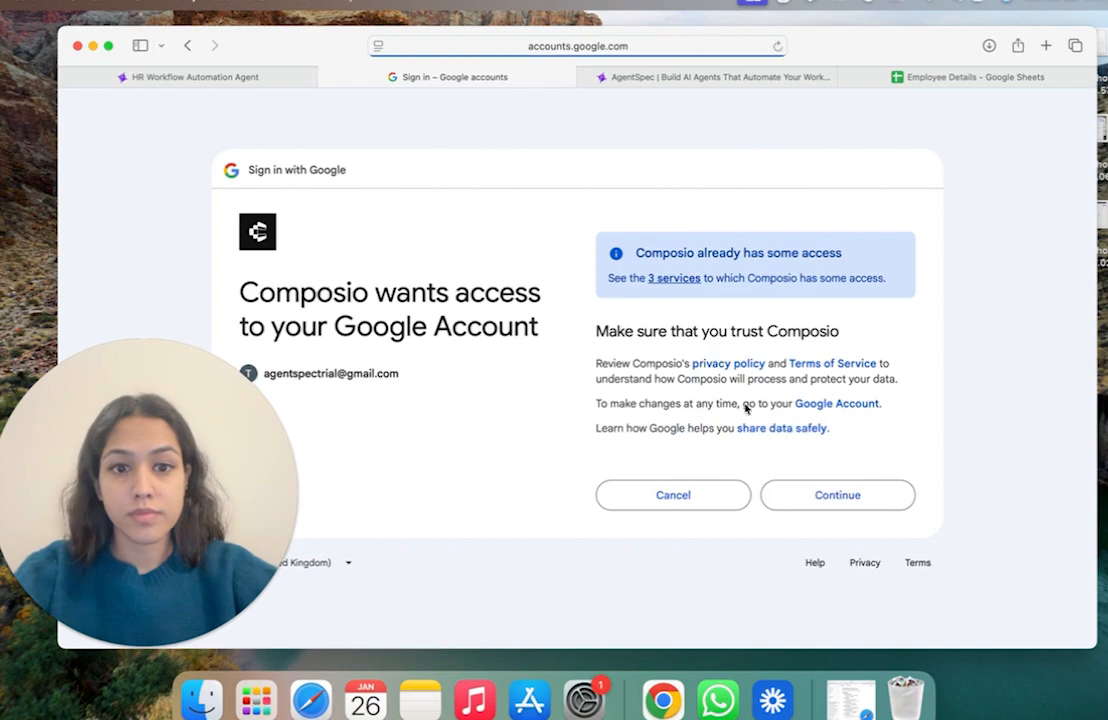
click(806, 493)
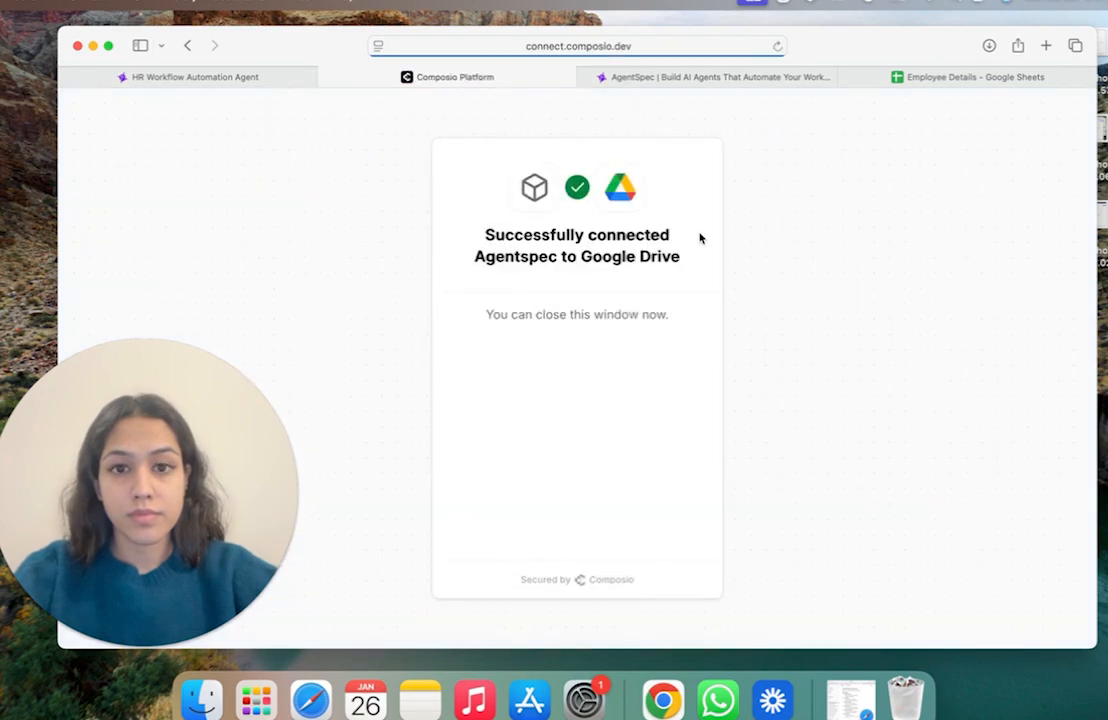
click(330, 77)
Reply "done" to the agent to confirm the Google Drive connection
click(438, 552)
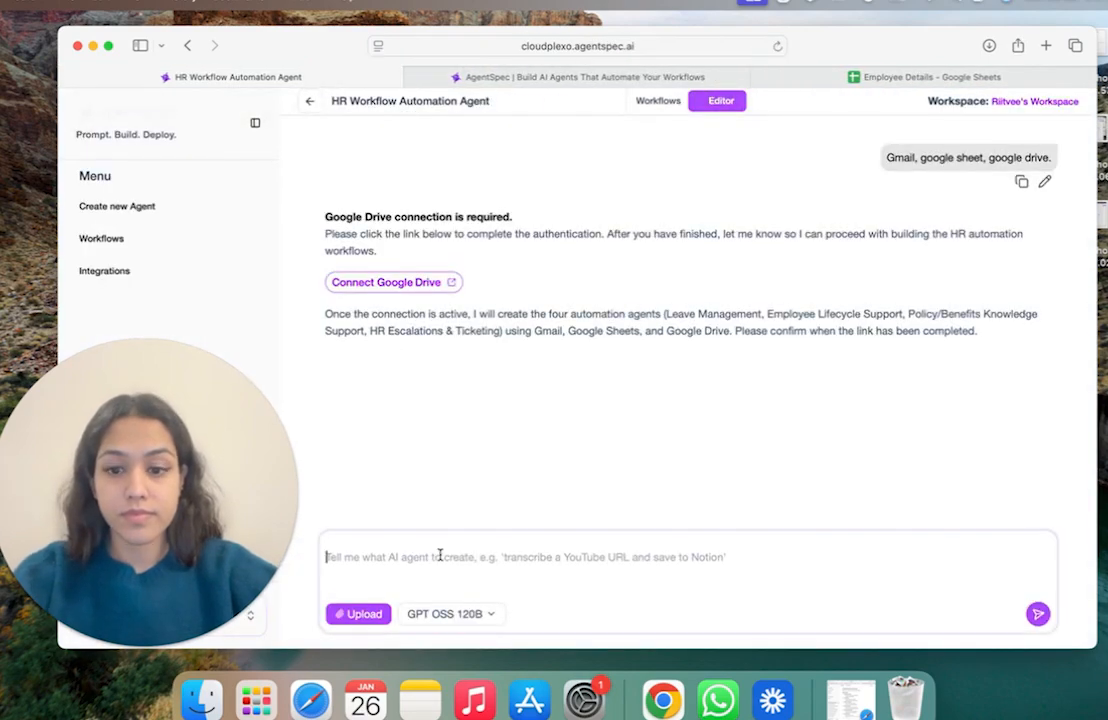
text(dine)
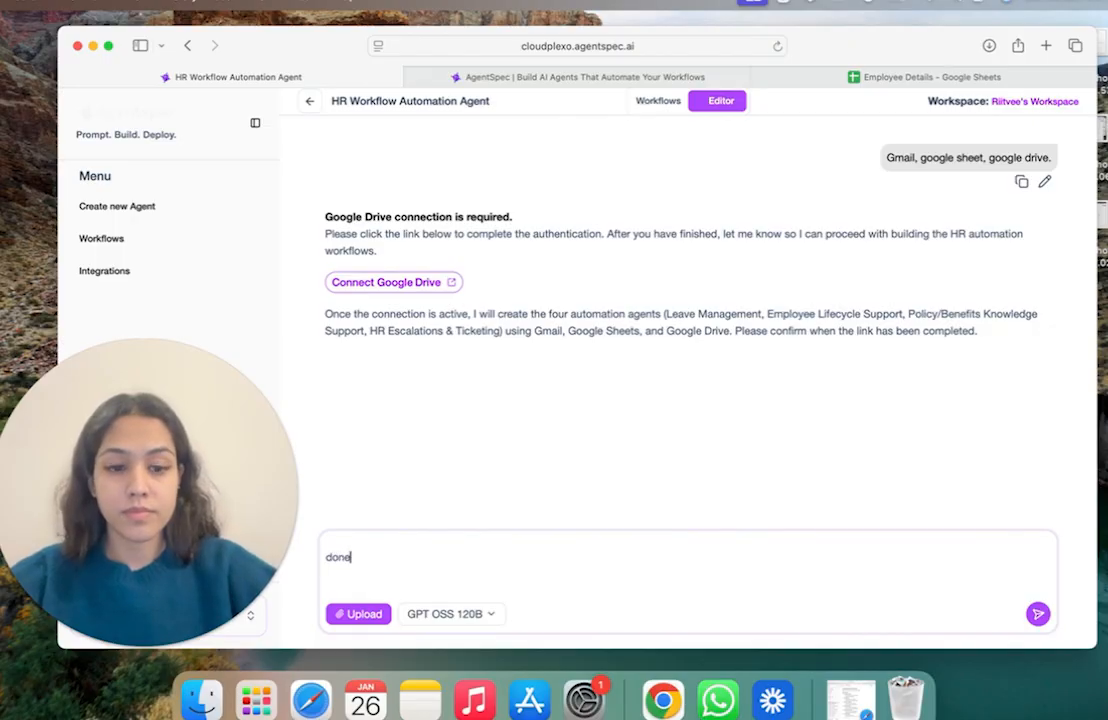
key(Return)
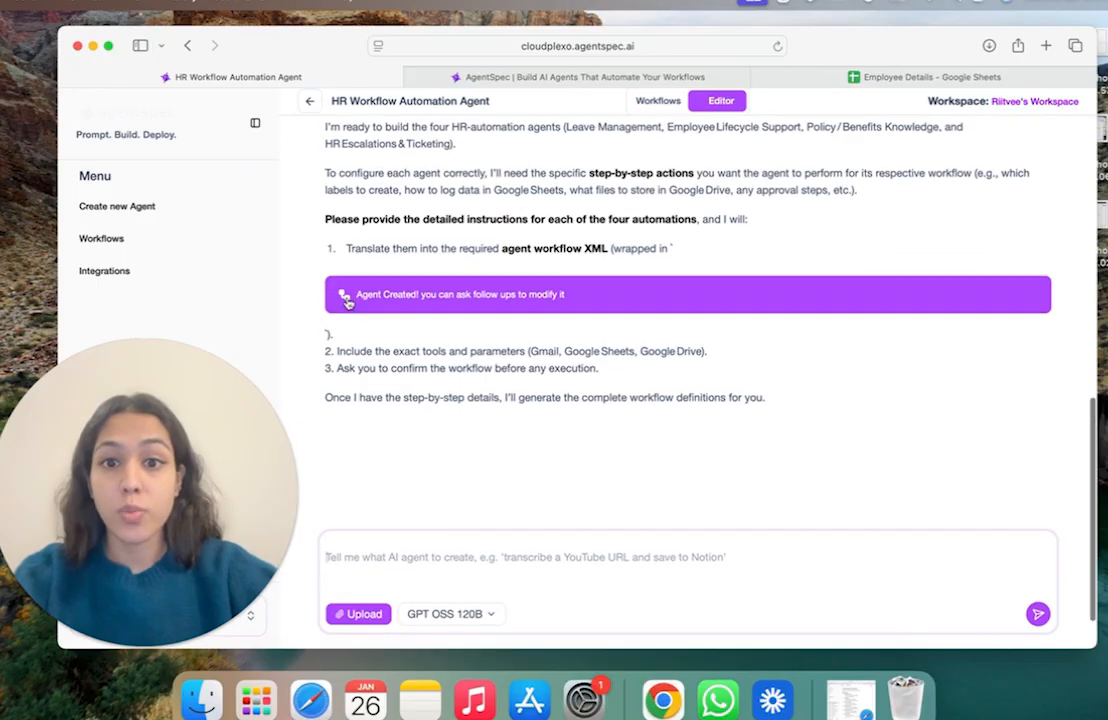
Check the Google Drive and Gmail entries among the integrations, and reopen the most recently edited HR Workflow Automation Agent
click(84, 270)
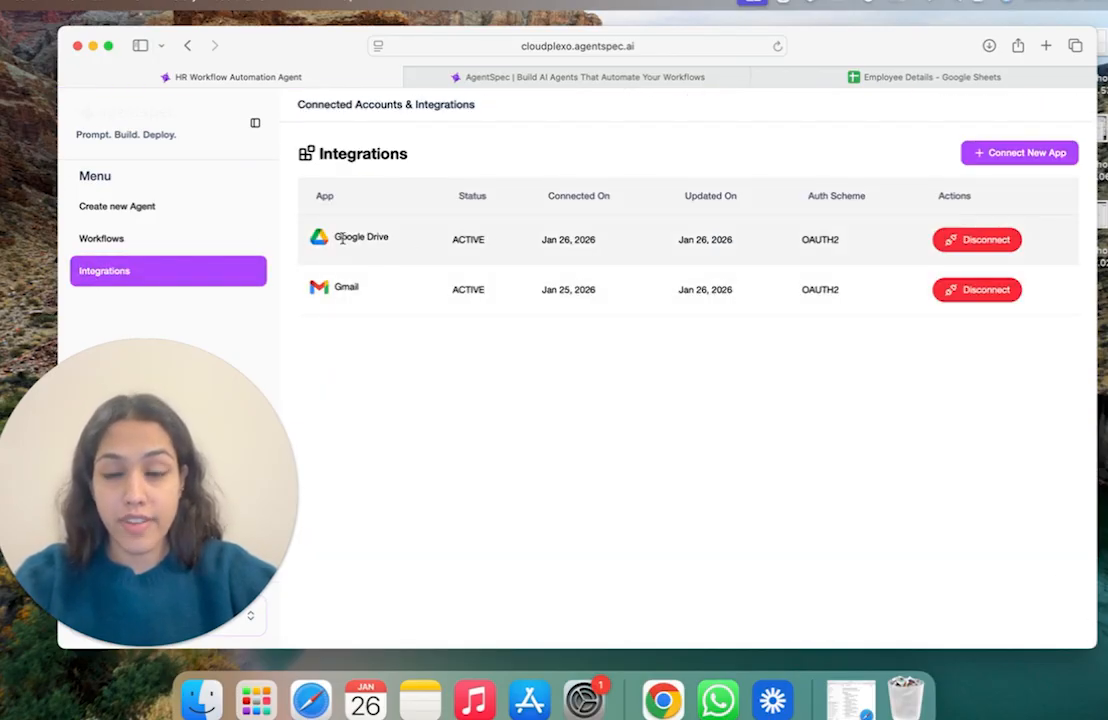
triple_click(362, 293)
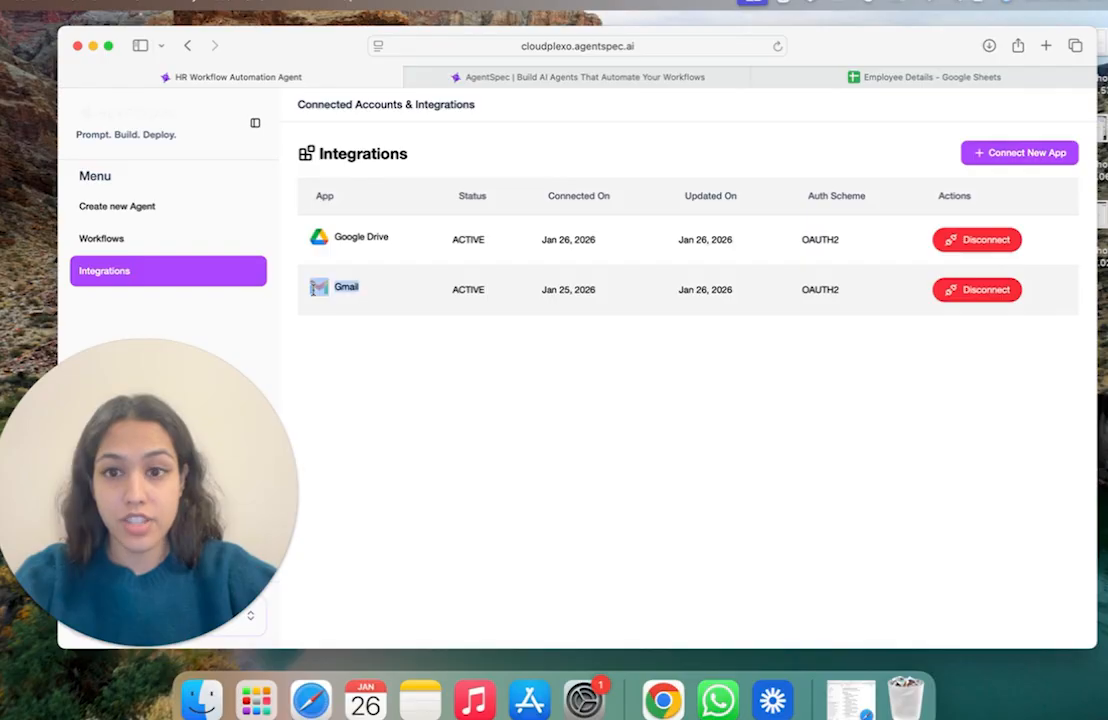
click(200, 240)
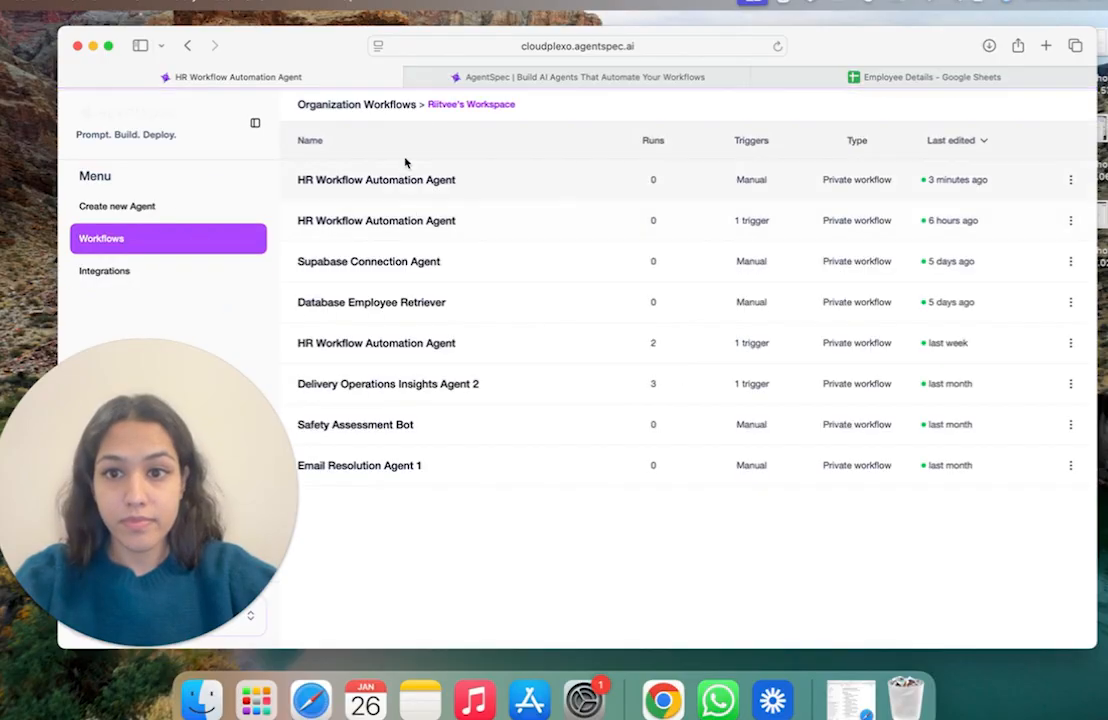
click(408, 180)
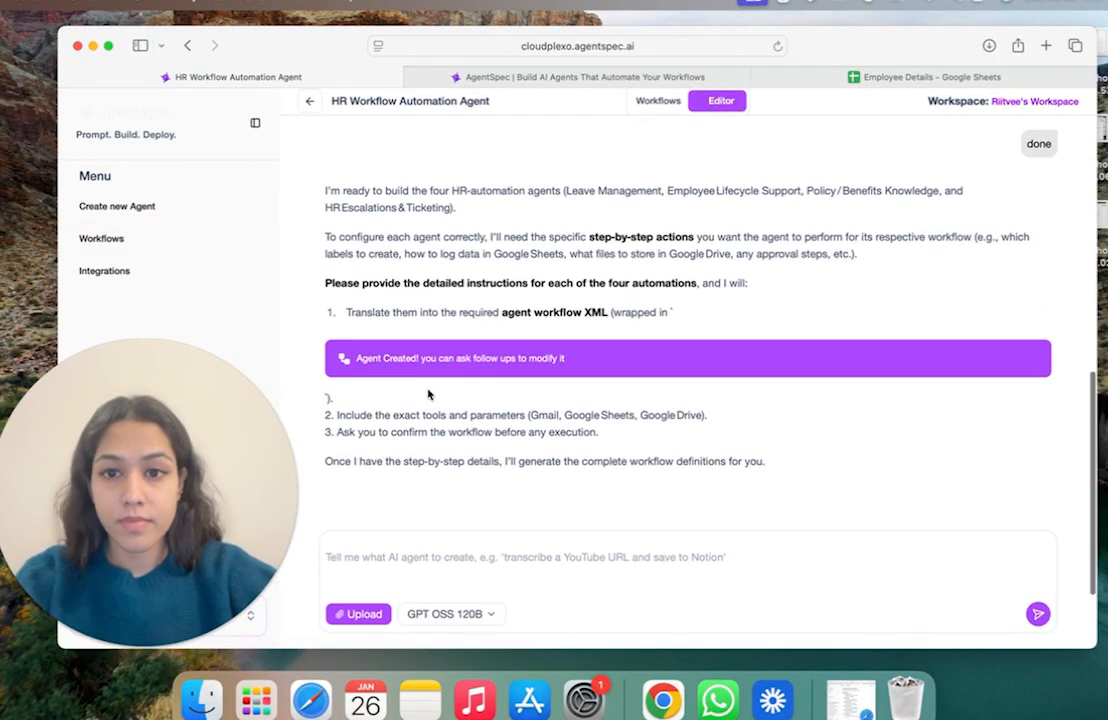
Read the agent's reply about the four HR automation agents and its request for detailed instructions for each automation
scroll(731, 295, up, 1)
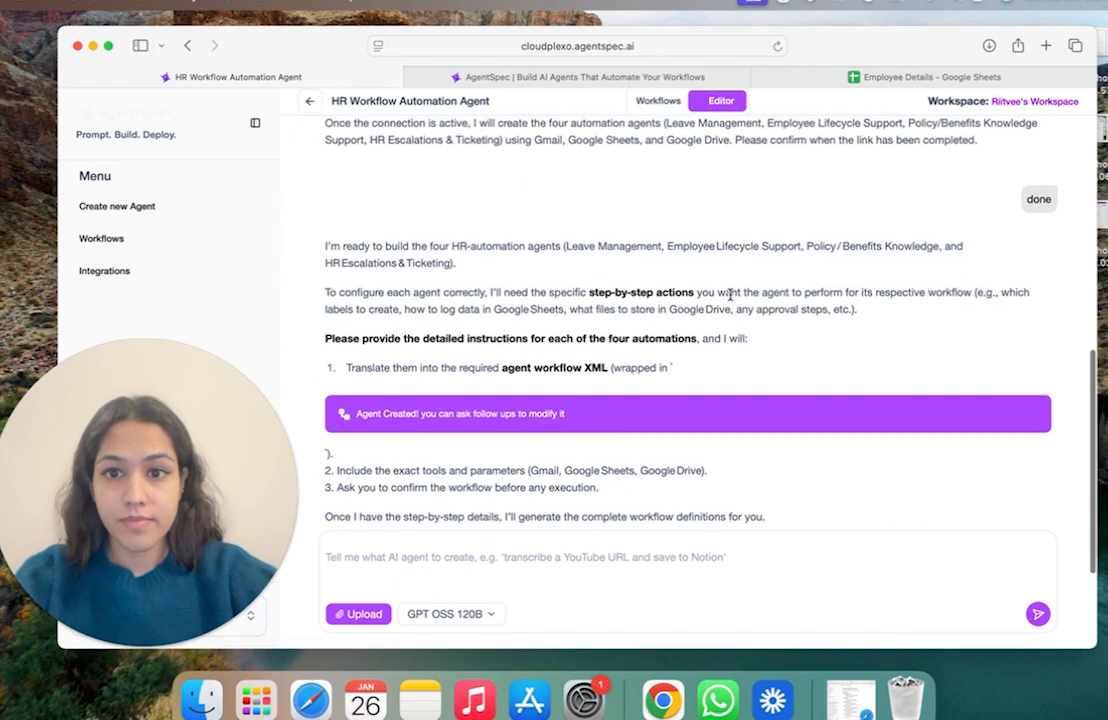
drag(441, 241, 561, 240)
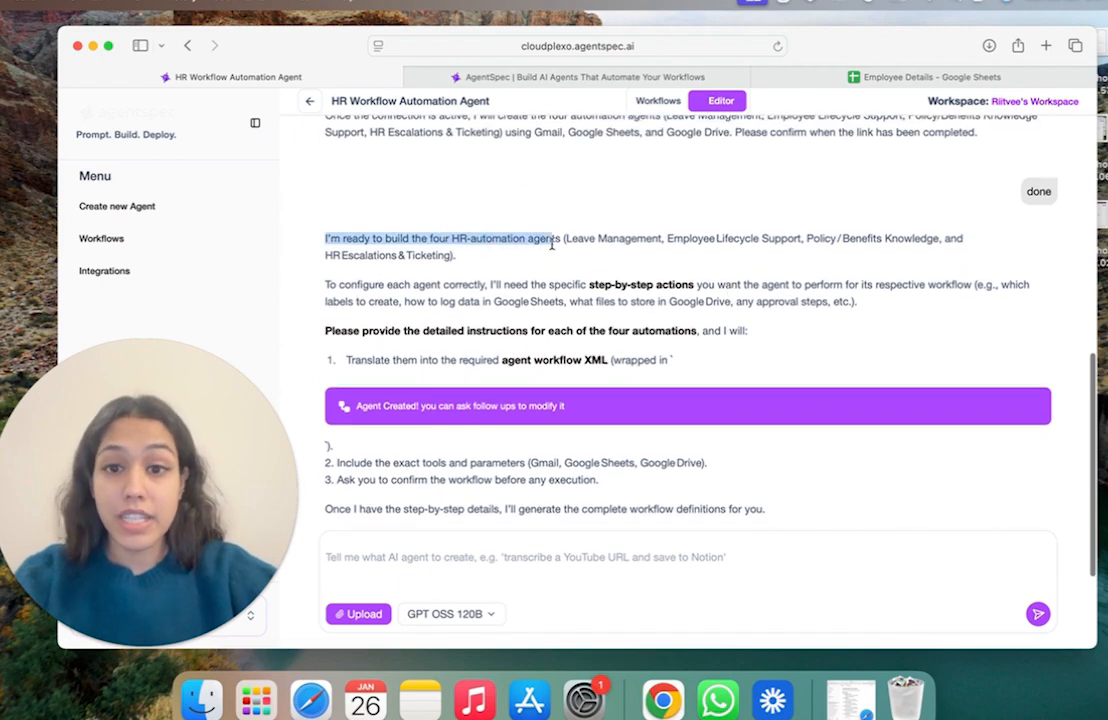
scroll(562, 257, down, 1)
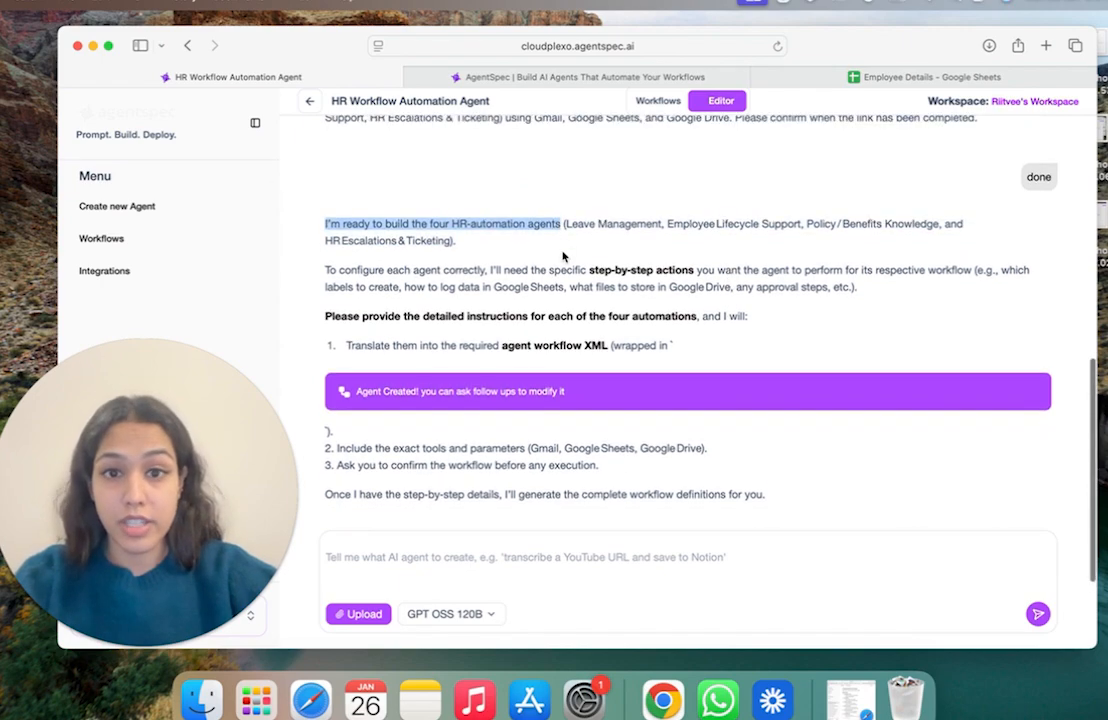
scroll(562, 257, up, 1)
drag(566, 245, 570, 258)
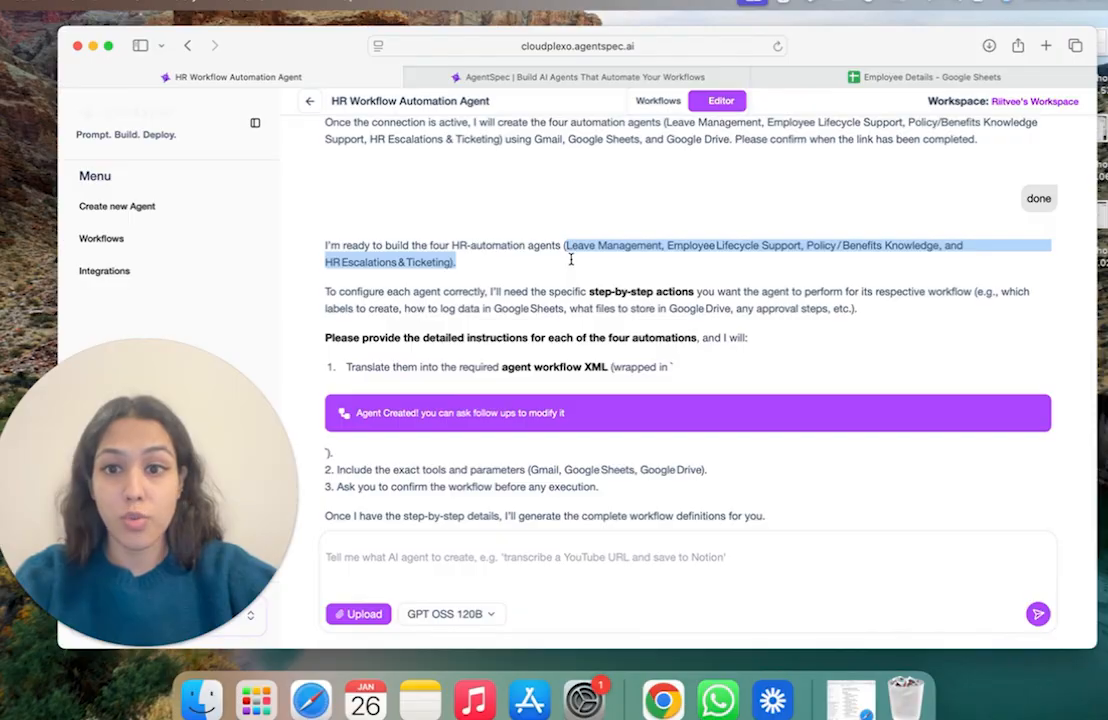
scroll(509, 297, down, 3)
scroll(542, 307, up, 1)
click(608, 306)
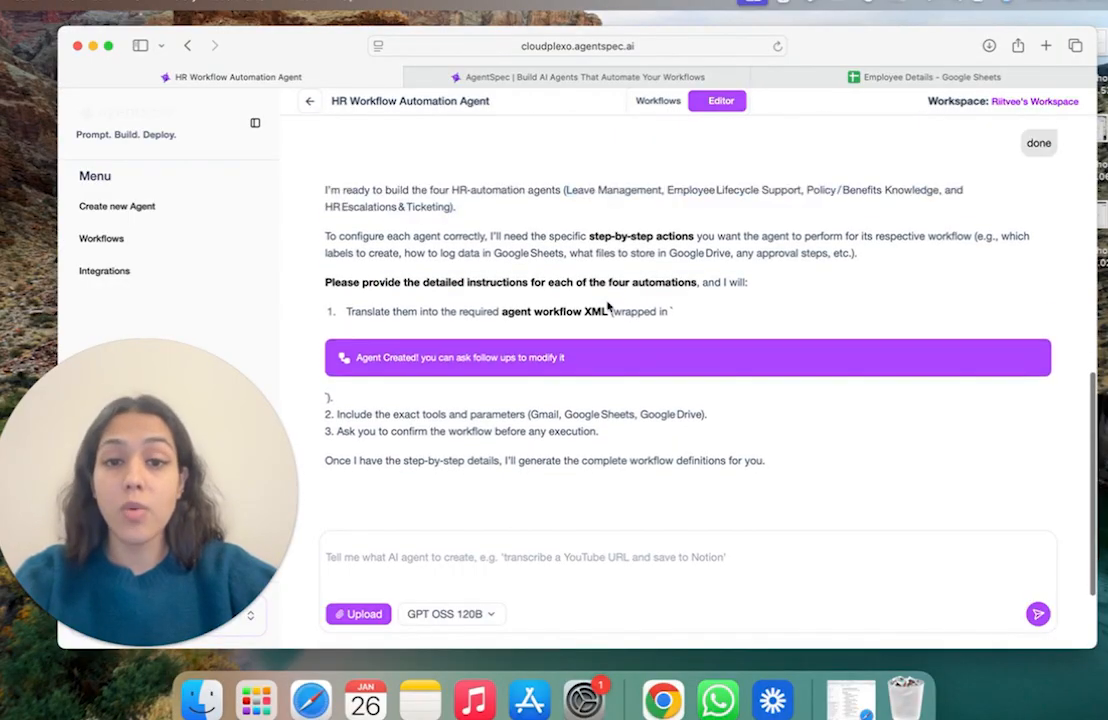
drag(408, 281, 699, 287)
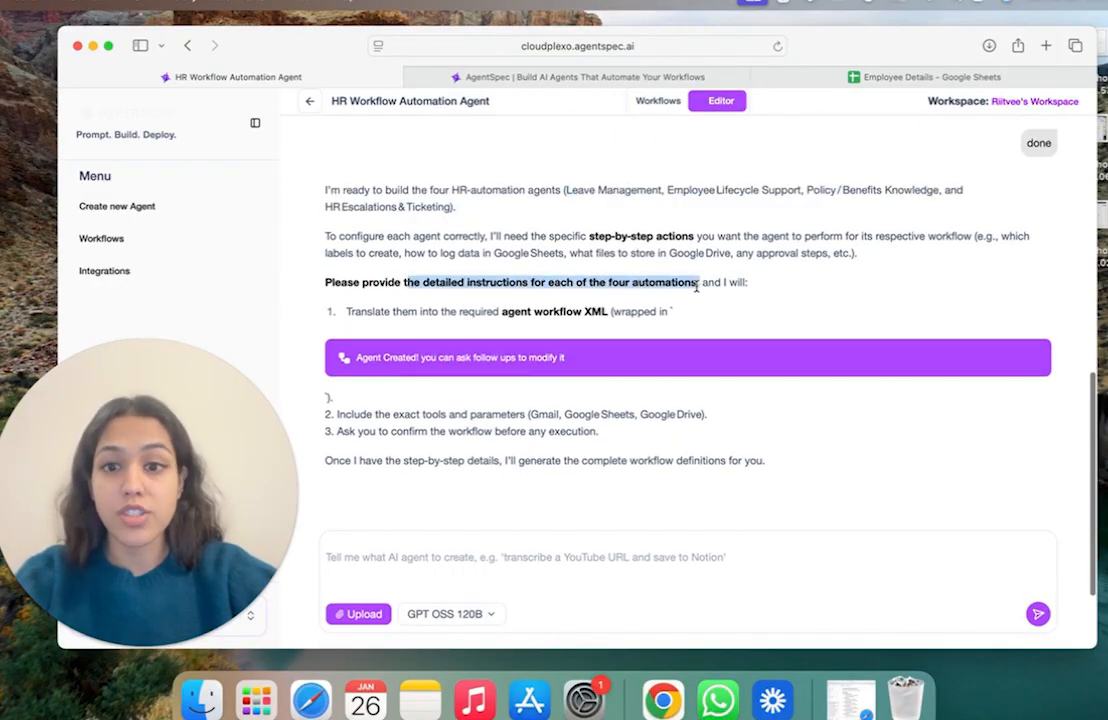
scroll(643, 378, down, 3)
scroll(643, 378, up, 1)
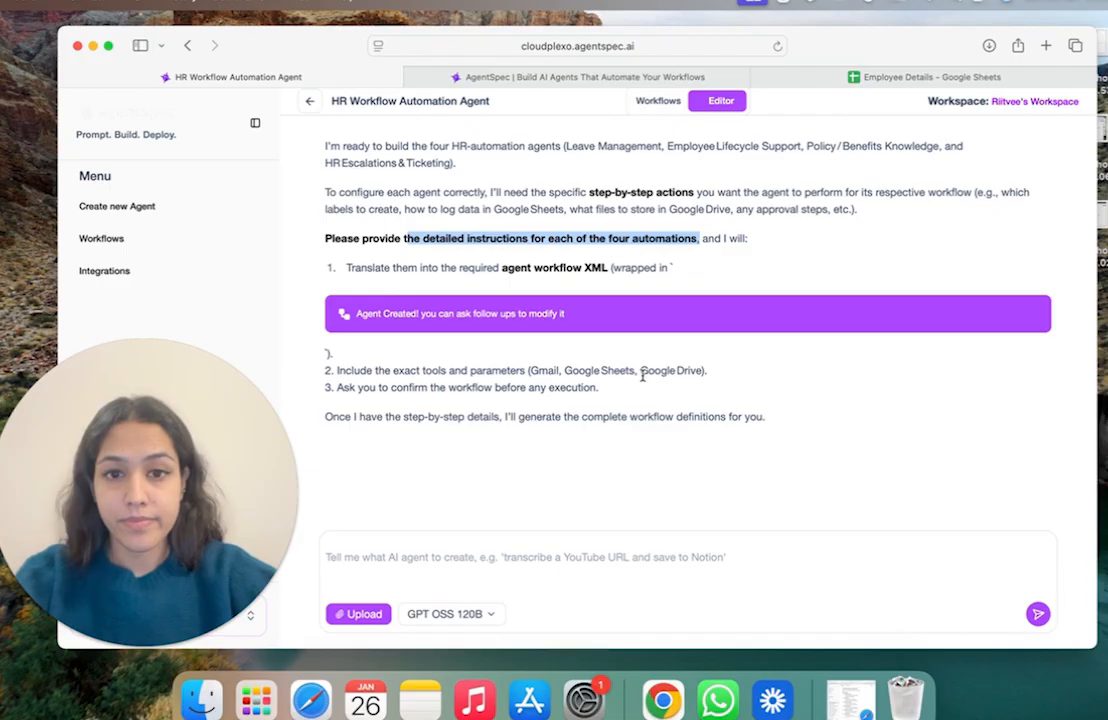
scroll(643, 378, down, 3)
Paste the Leave Management instructions into the message to the agent and prefix them with "Workflow 1:"
click(427, 557)
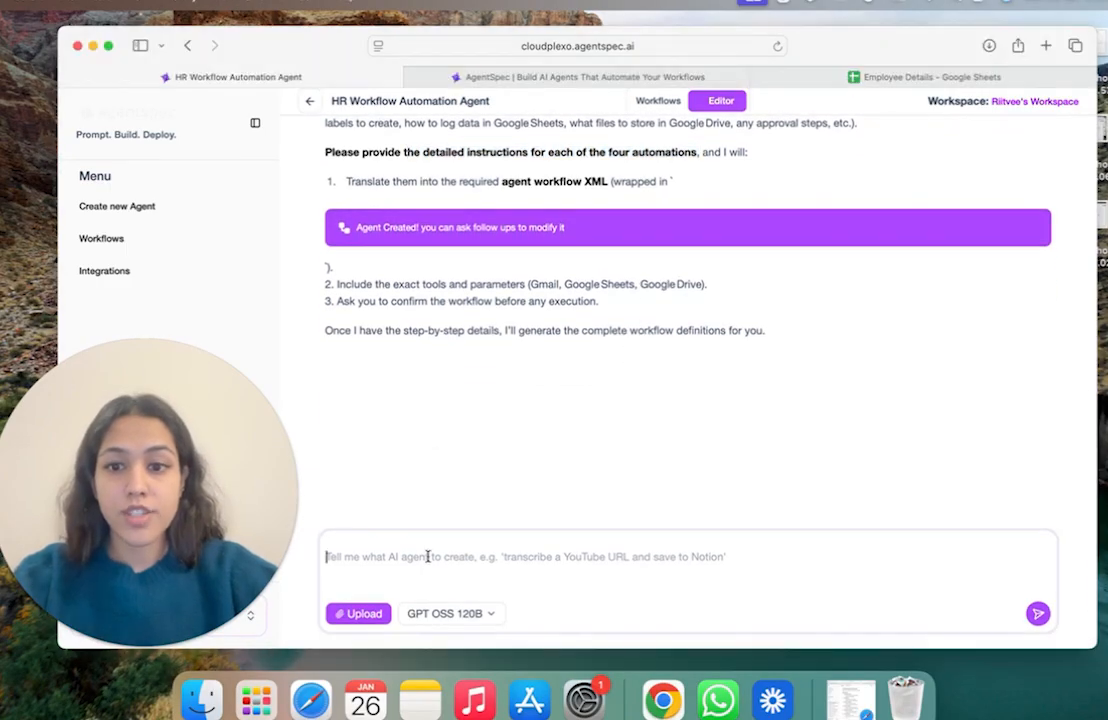
key(super+v)
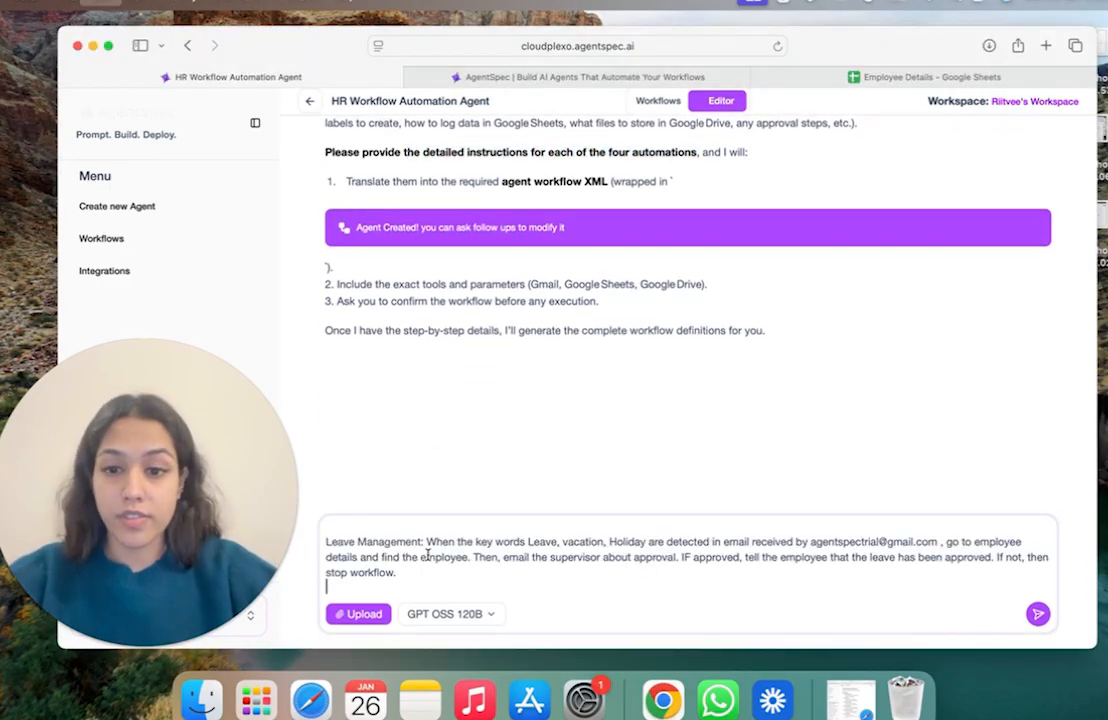
click(326, 543)
text(1.)
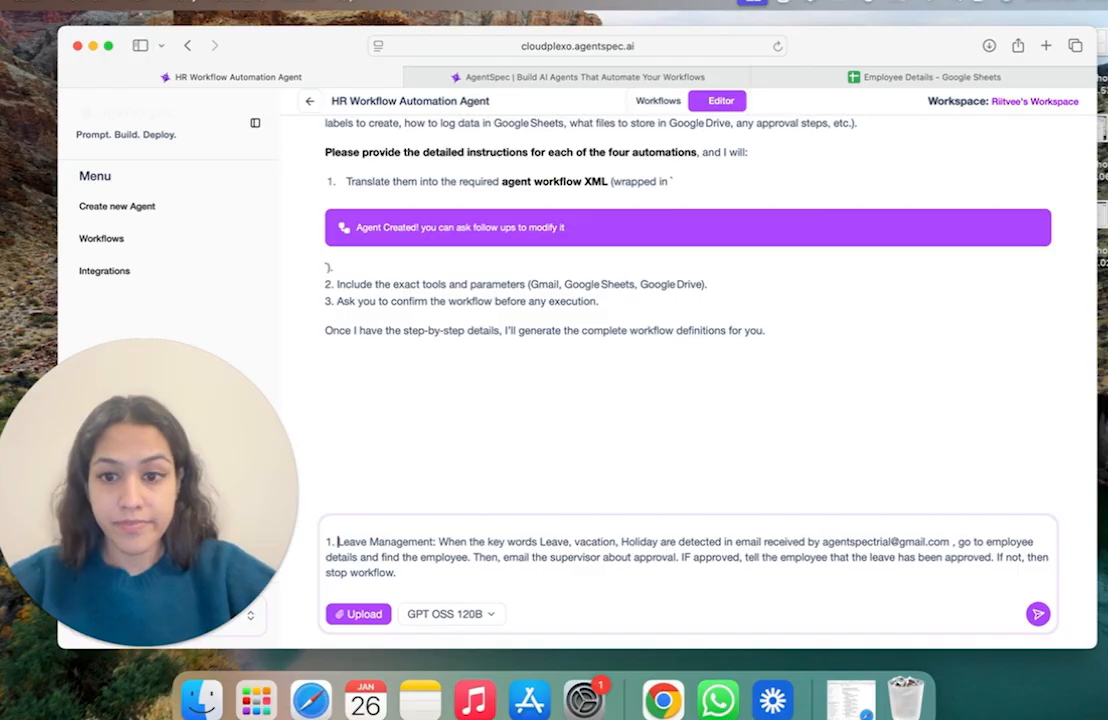
key(BackSpace)
key(BackSpace)
key(BackSpace)
text(Workflow )
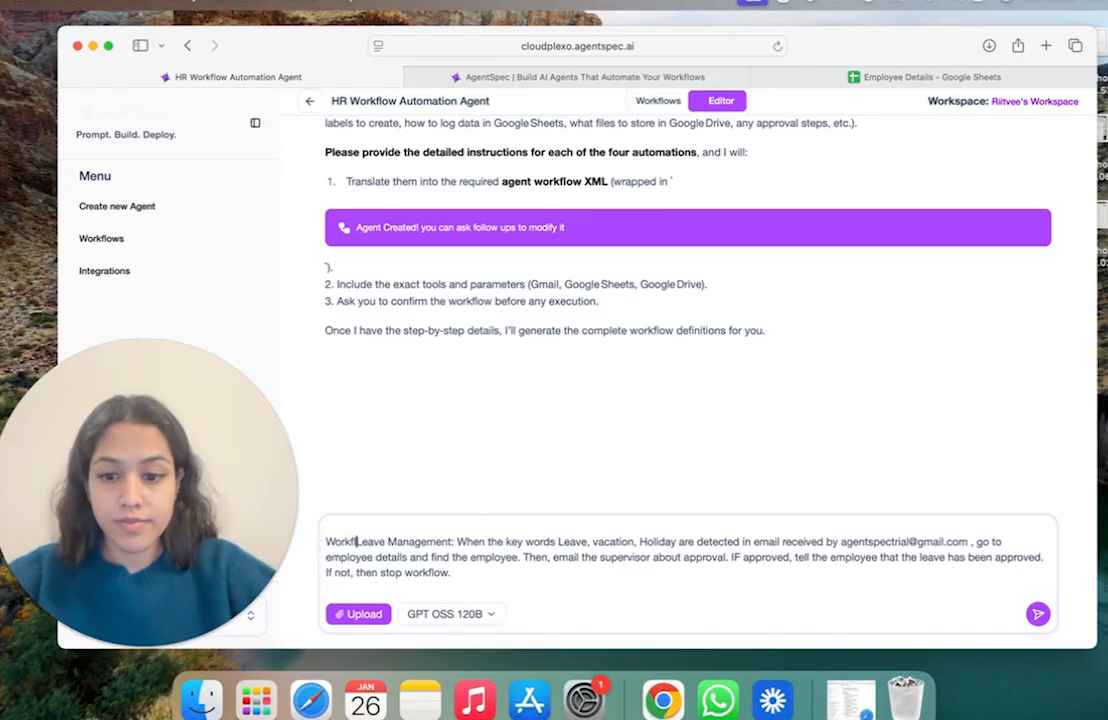
text(1:)
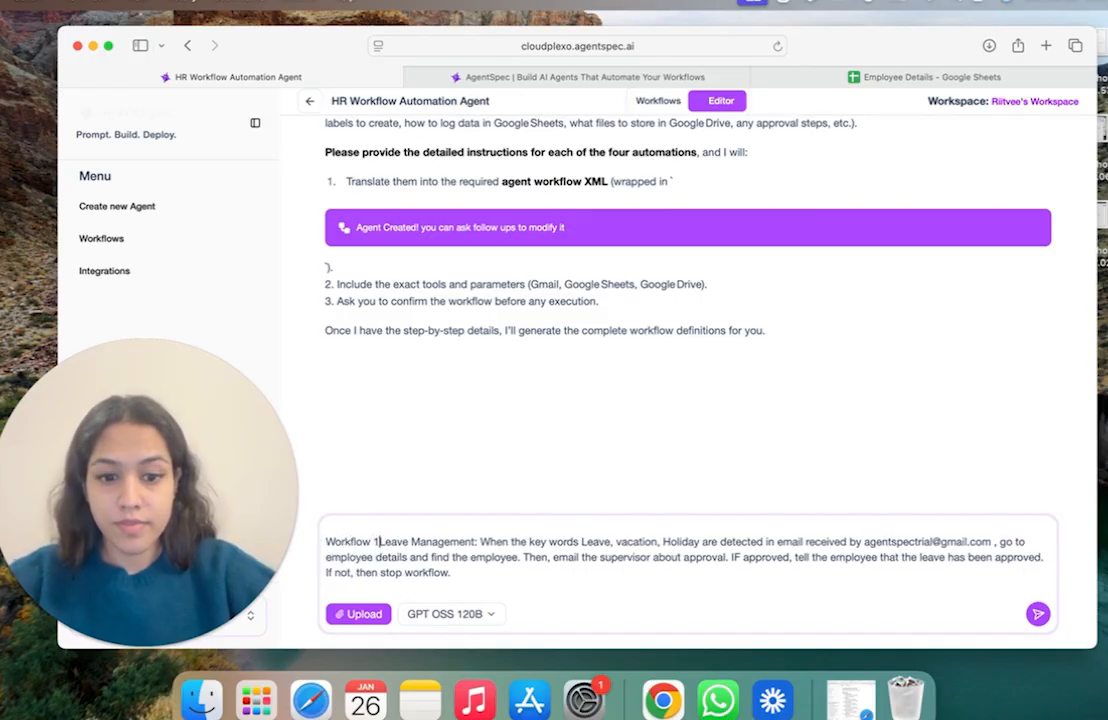
Review the Leave Management instructions: the trigger keywords, the receiving email address, and the supervisor approval rule
click(598, 541)
scroll(596, 538, down, 1)
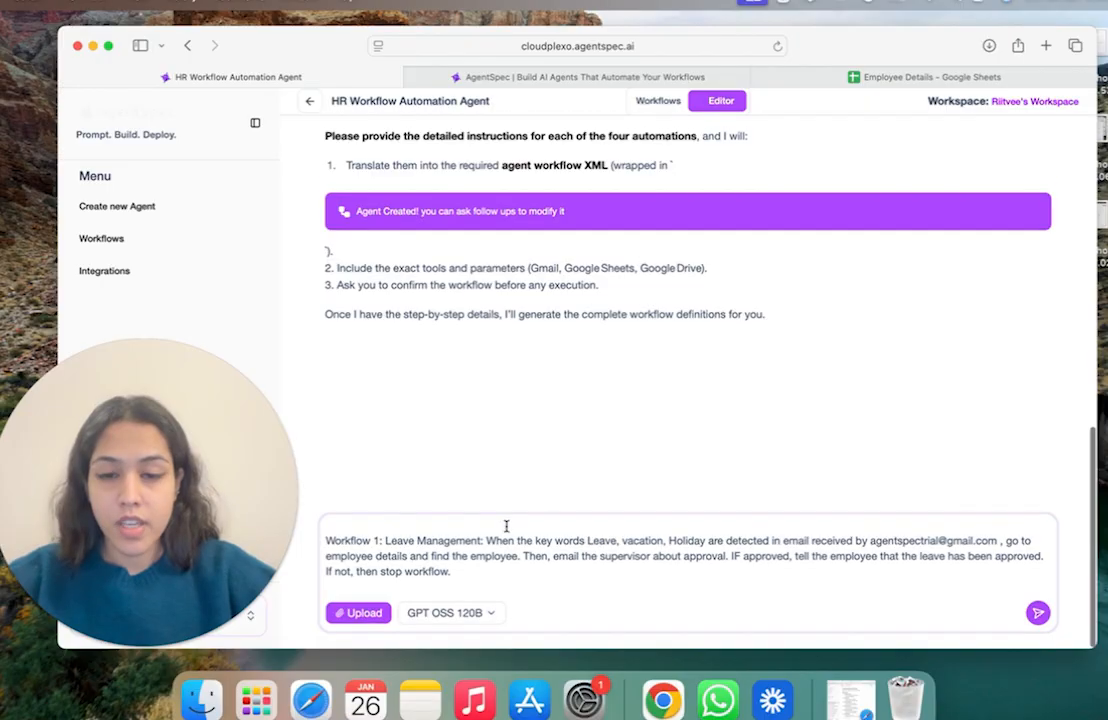
drag(588, 541, 708, 541)
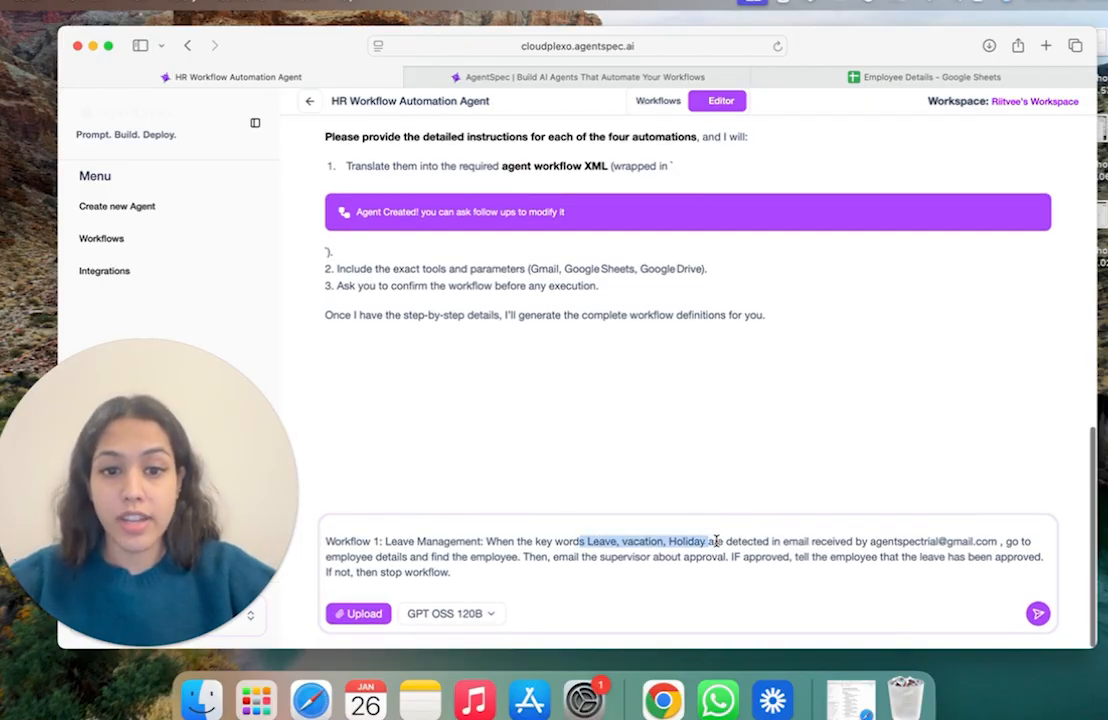
click(728, 541)
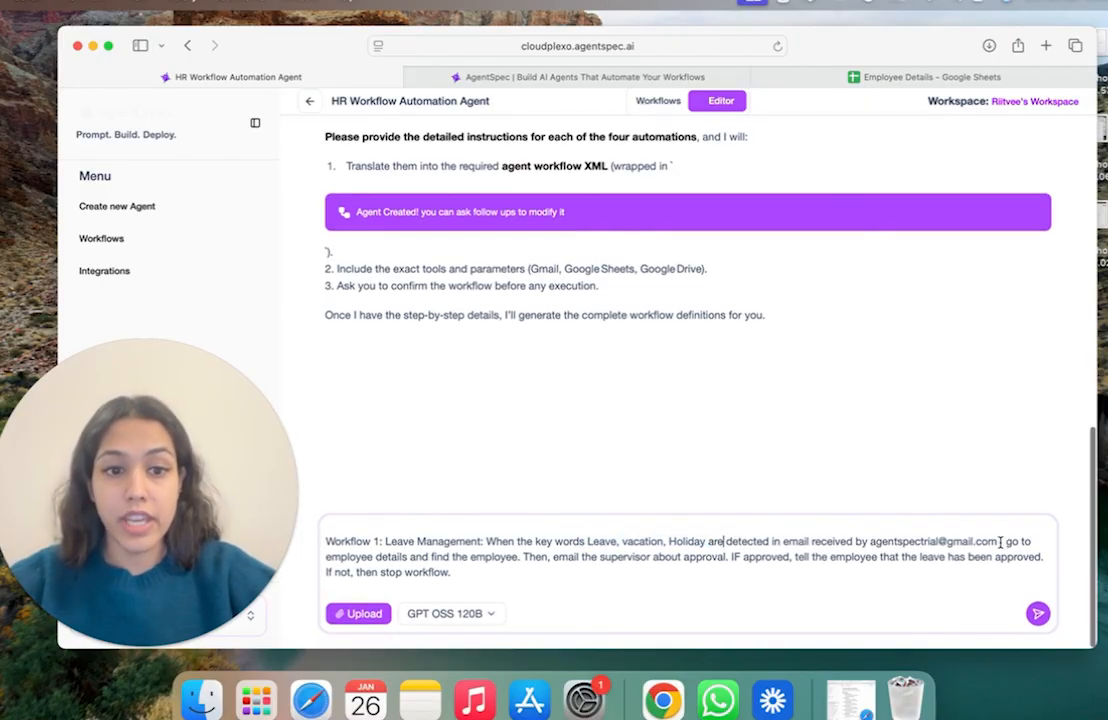
drag(1000, 541, 868, 542)
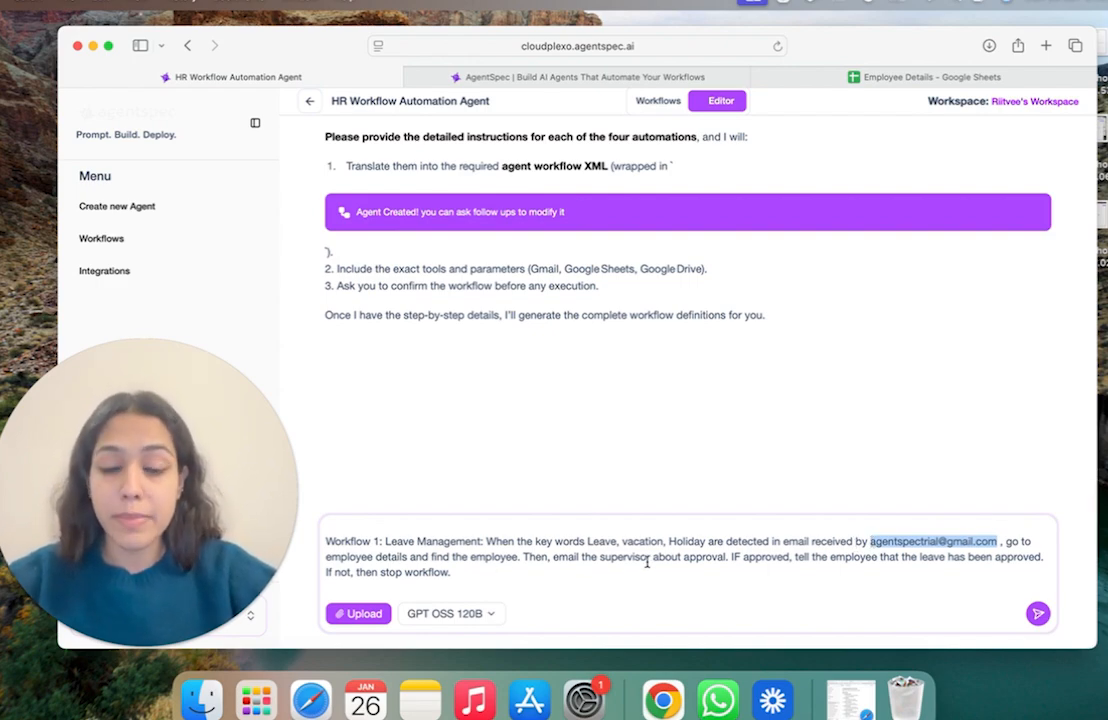
drag(731, 557, 583, 557)
click(805, 567)
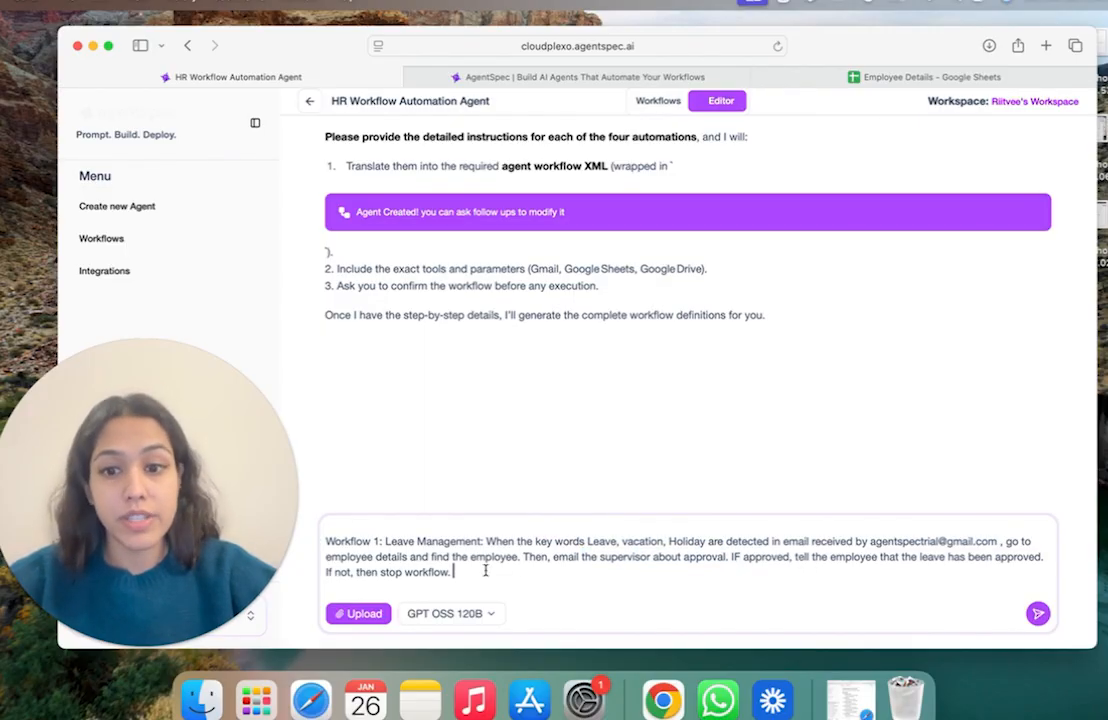
Start an "Employee details :" line below the Leave Management instructions in the message, separated by a blank line
key(shift+Return)
key(shift+Return)
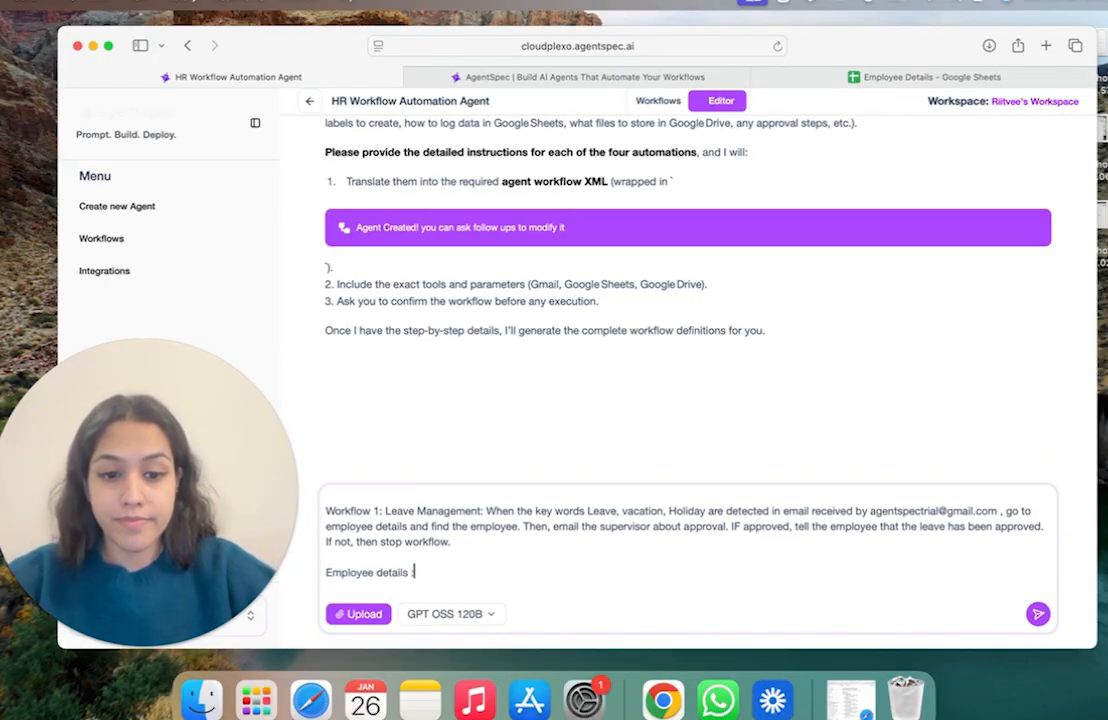
Set the Employee Details spreadsheet's general access to anyone with the link as Editor, and copy the sharing link
click(900, 77)
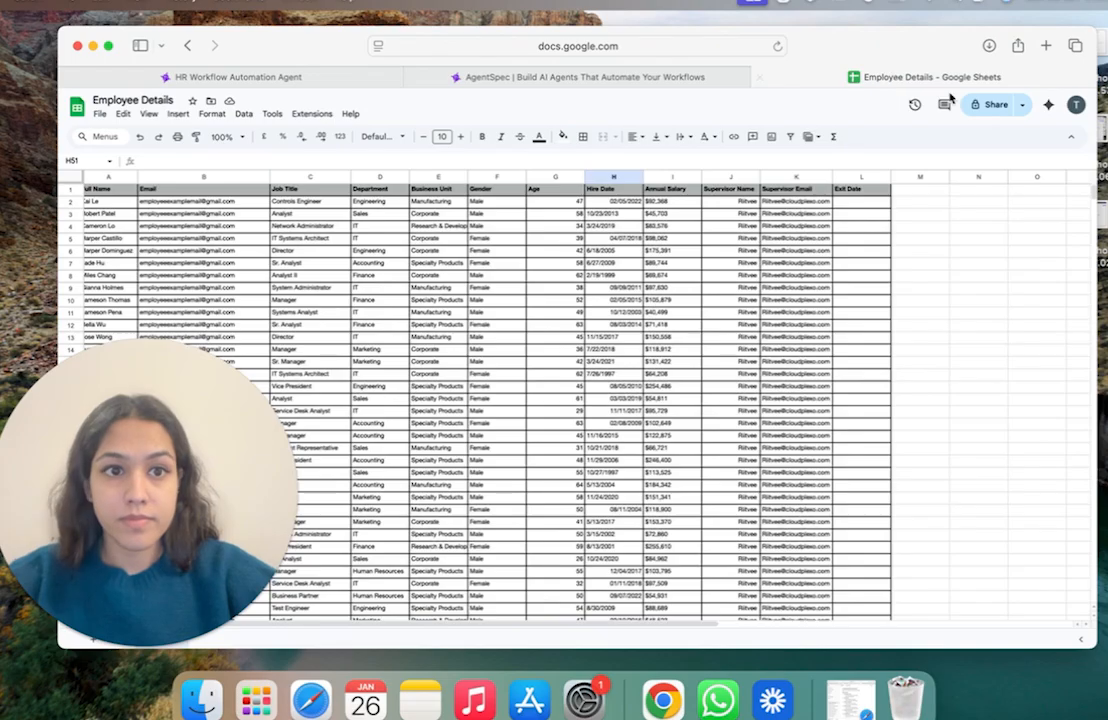
click(990, 104)
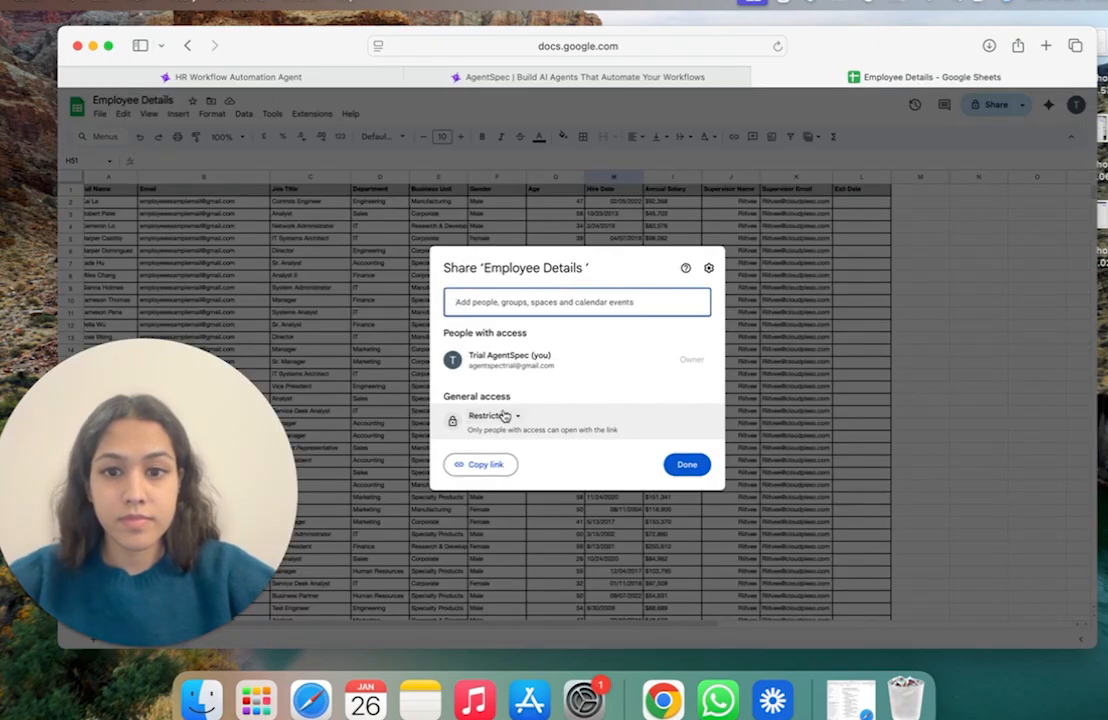
click(505, 416)
click(545, 538)
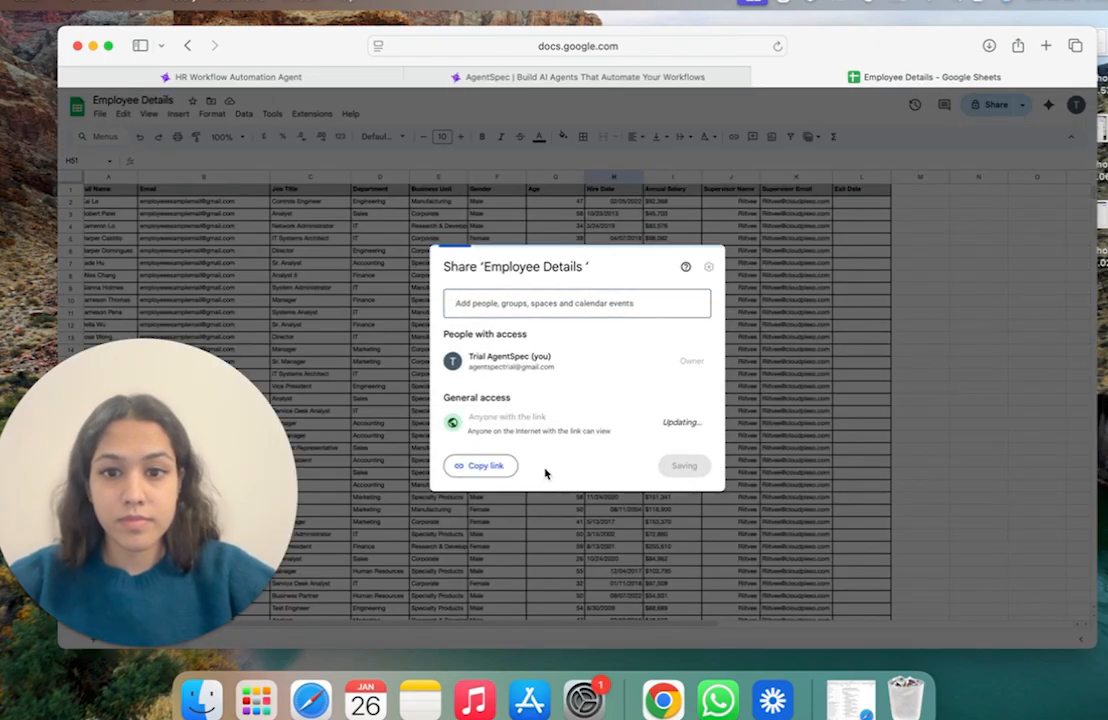
click(683, 424)
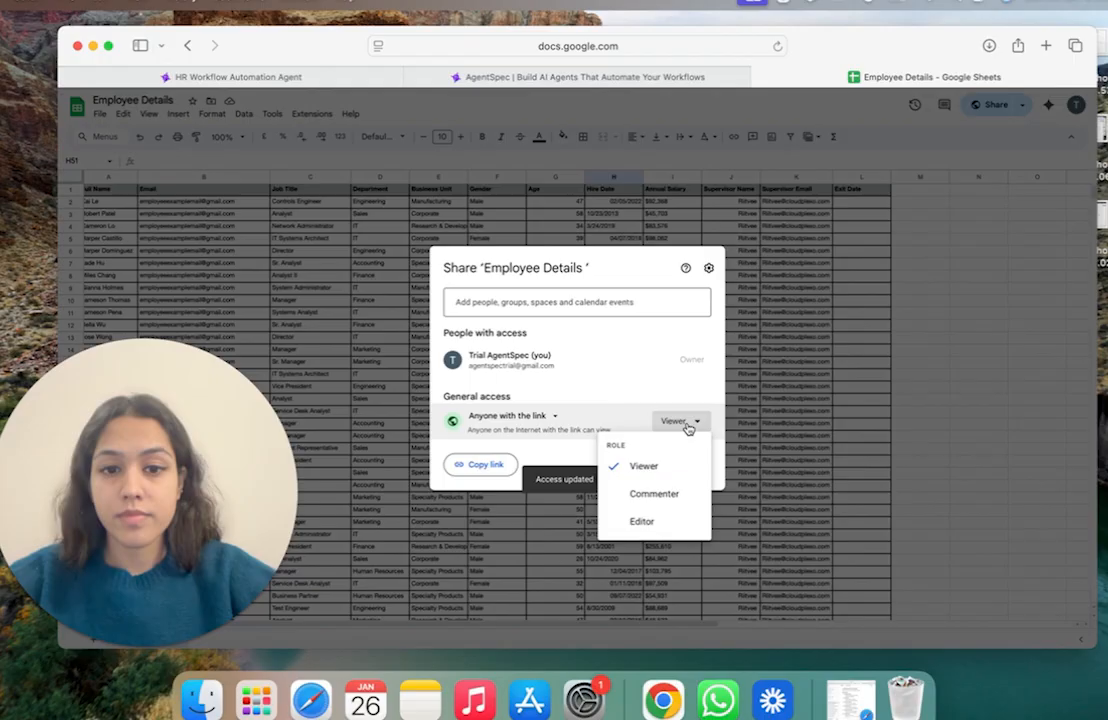
click(663, 522)
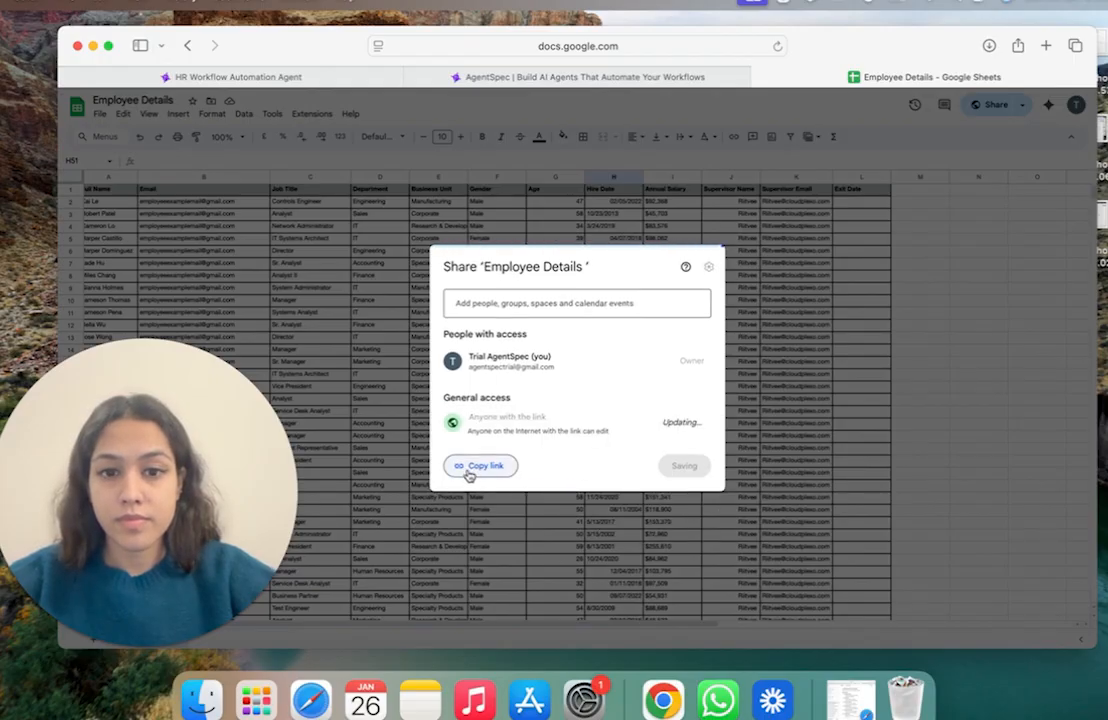
click(468, 470)
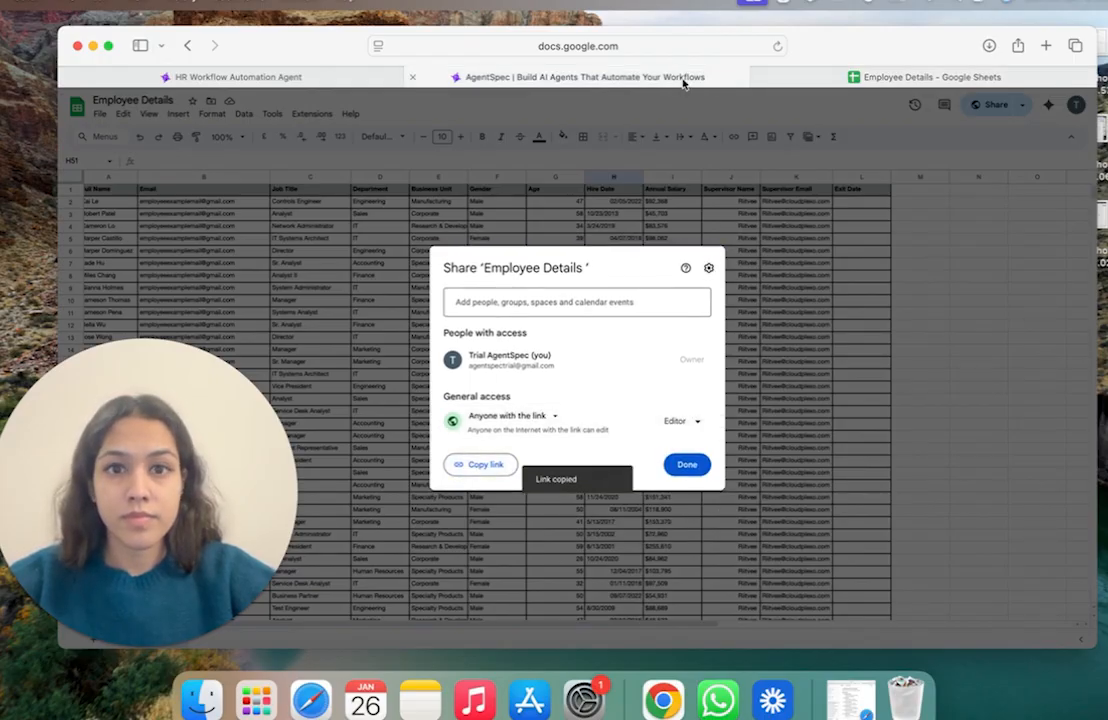
Paste the copied spreadsheet link after "Employee details :" in the HR Workflow Automation Agent message and send it
click(575, 77)
click(292, 76)
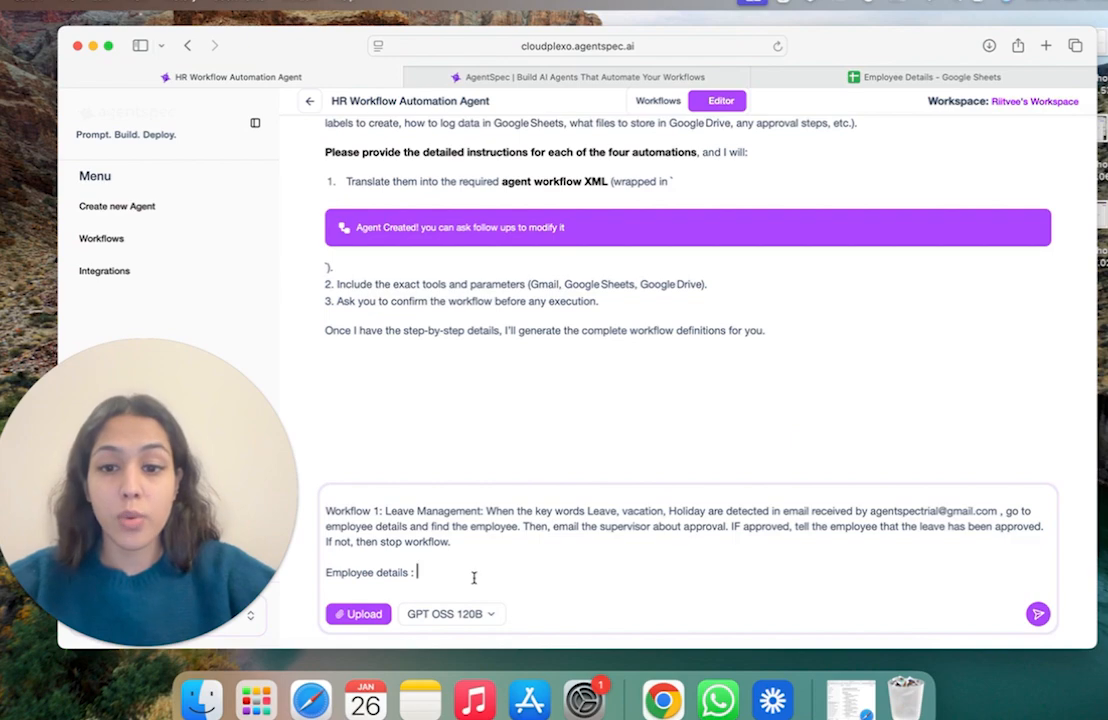
key(super+v)
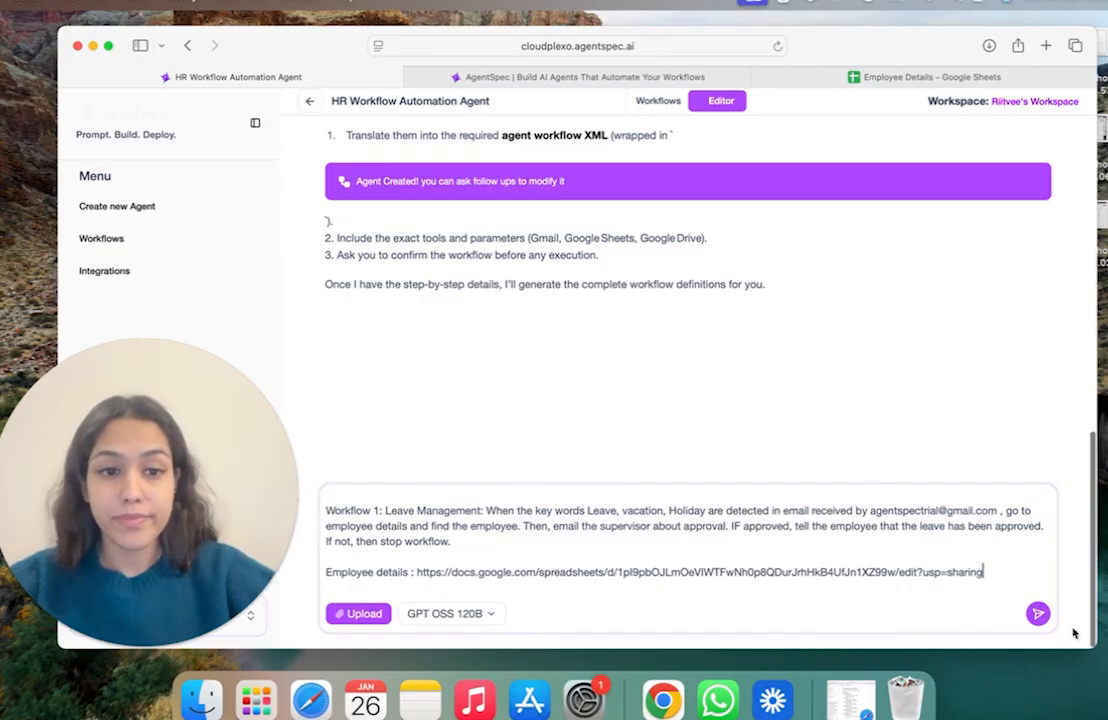
click(1038, 614)
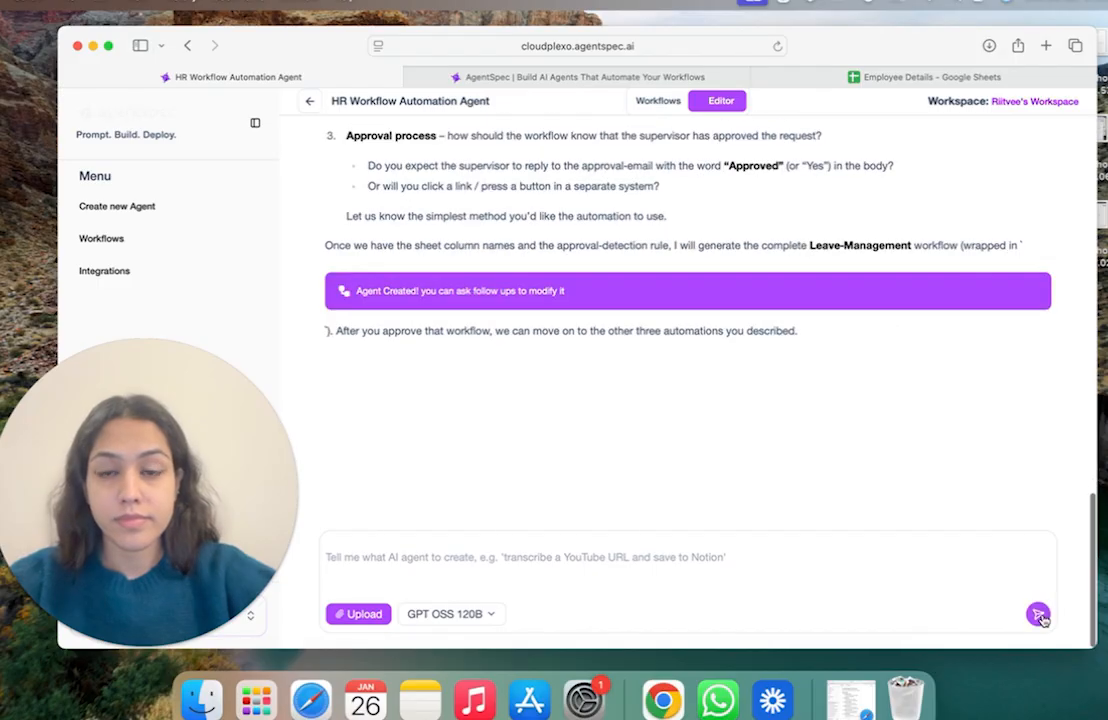
Authorize the Google Sheets connection requested in the agent's reply through the Google sign-in, and close the connection page
scroll(945, 518, up, 10)
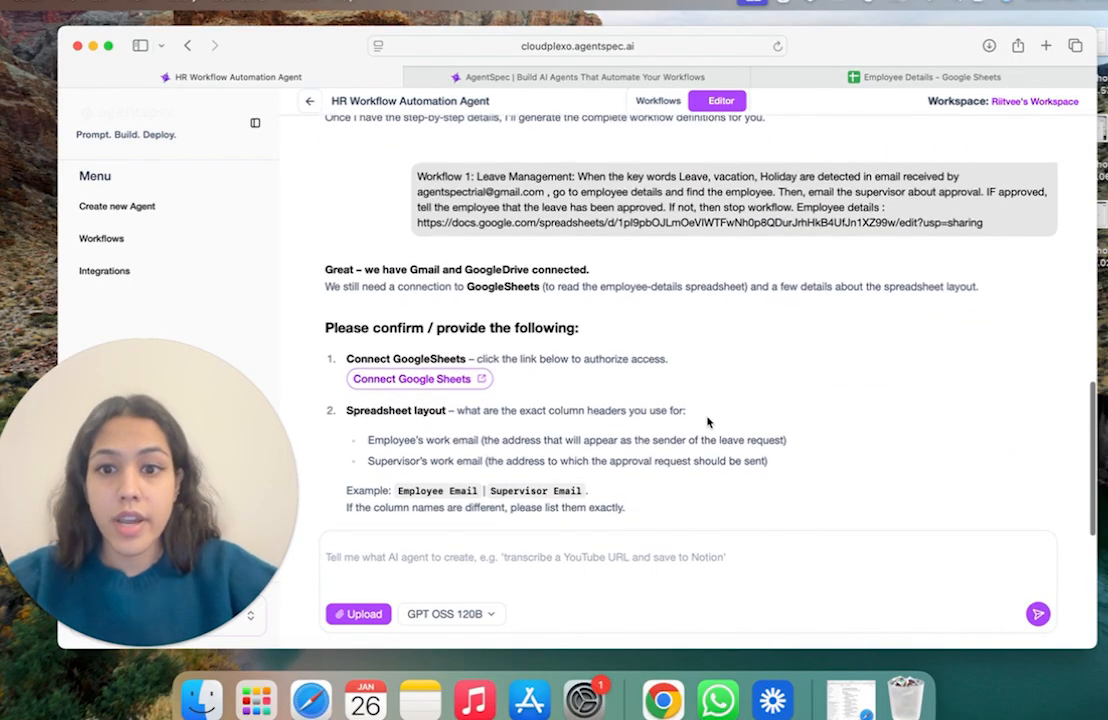
click(437, 360)
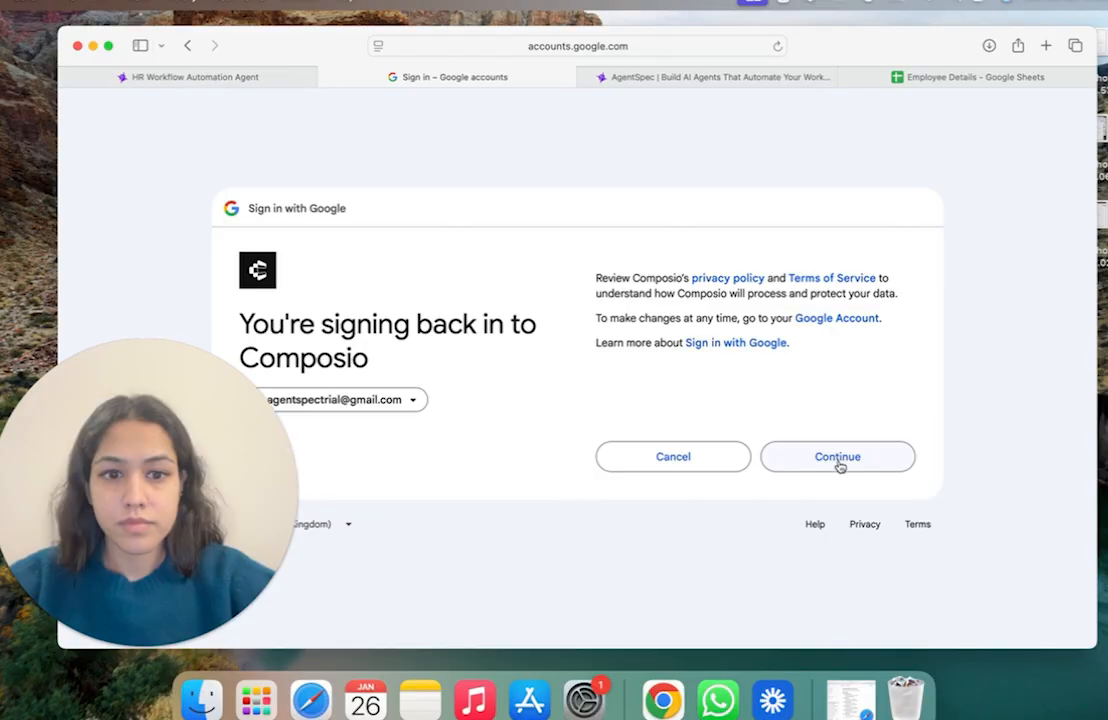
click(840, 466)
click(837, 495)
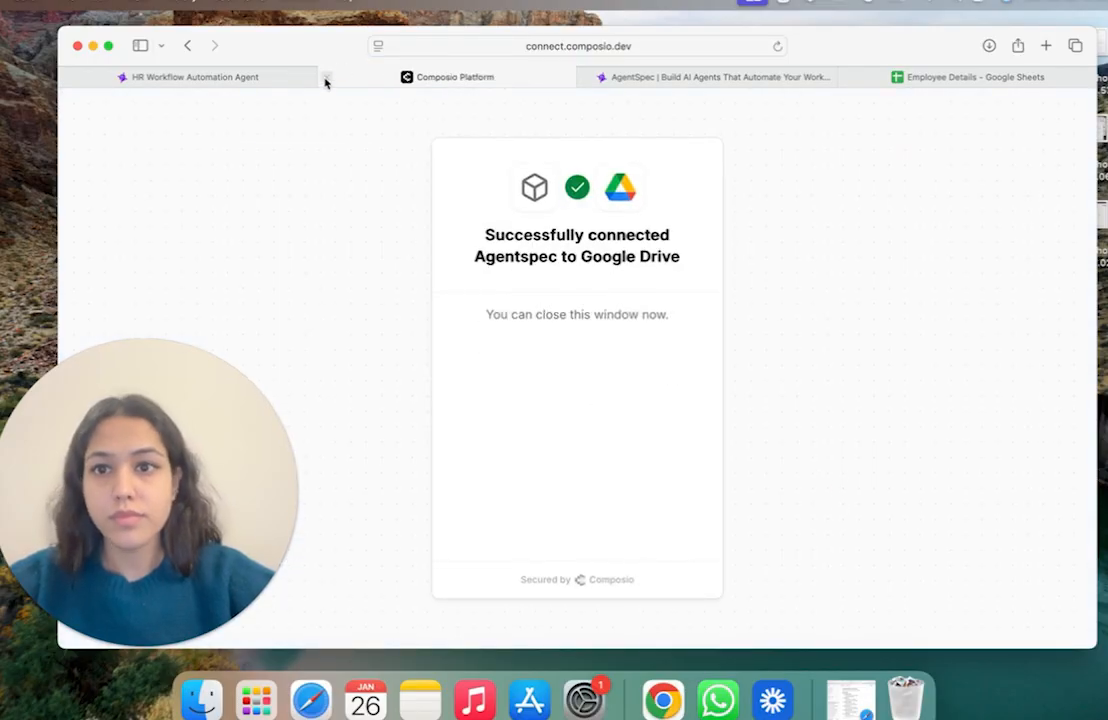
click(326, 78)
Begin the reply to the agent with "Spreadsheet layout: Use the columns already made in the spreadsheet."
scroll(438, 390, down, 3)
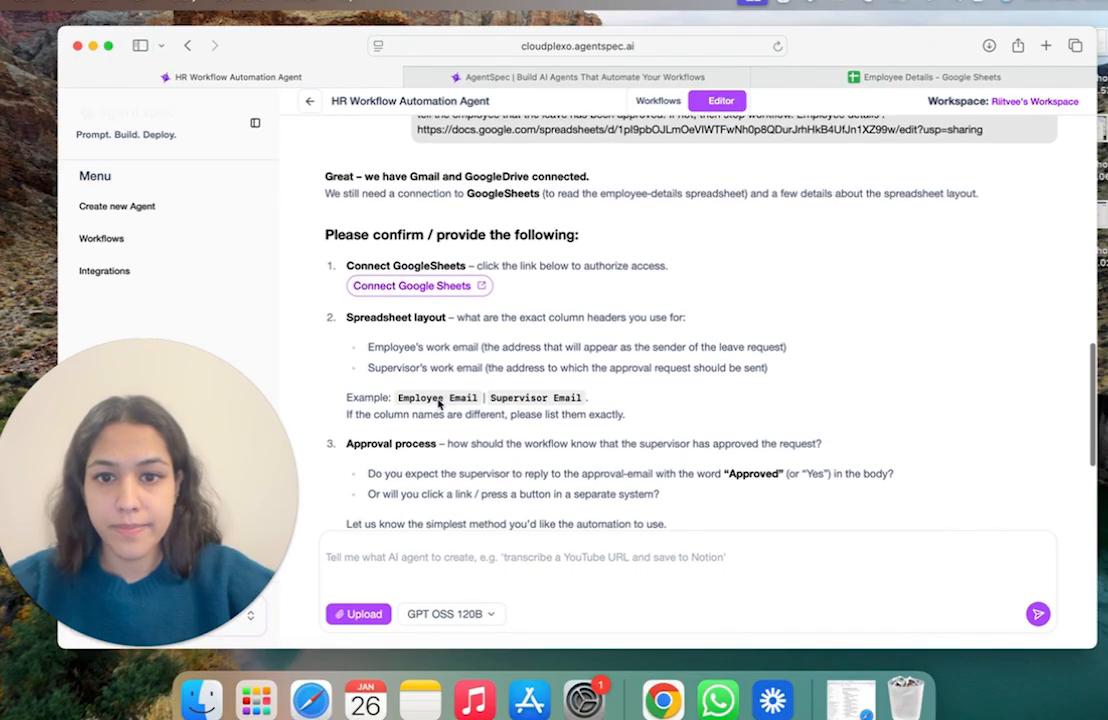
scroll(593, 358, down, 2)
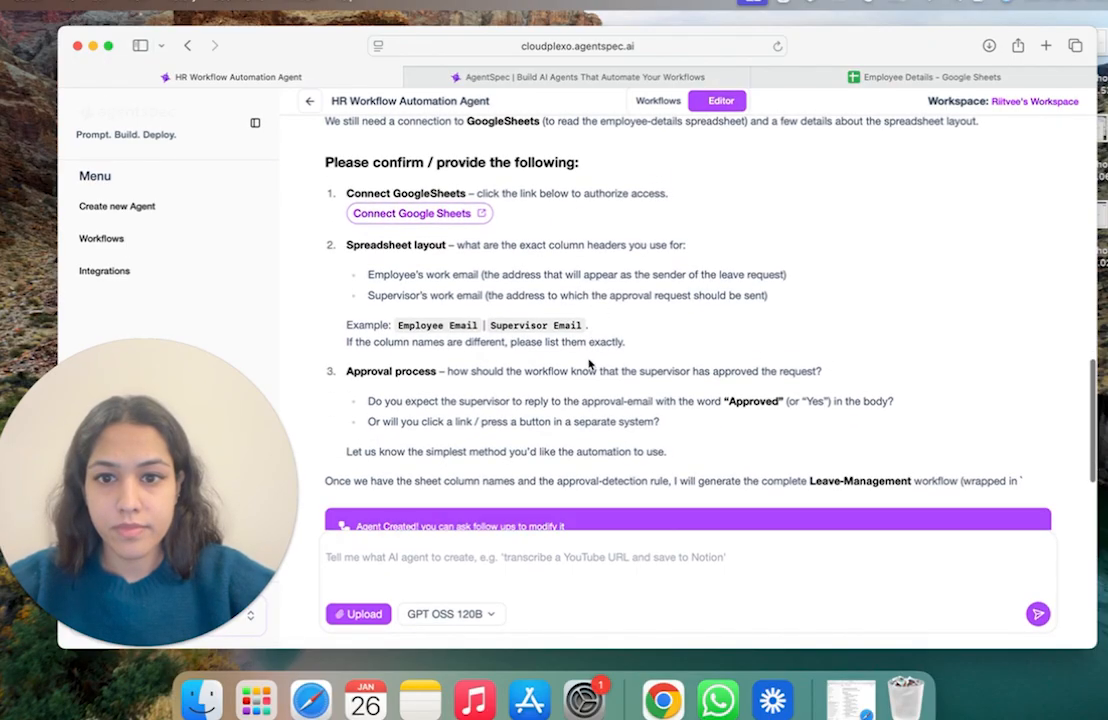
scroll(590, 365, down, 1)
scroll(523, 309, down, 1)
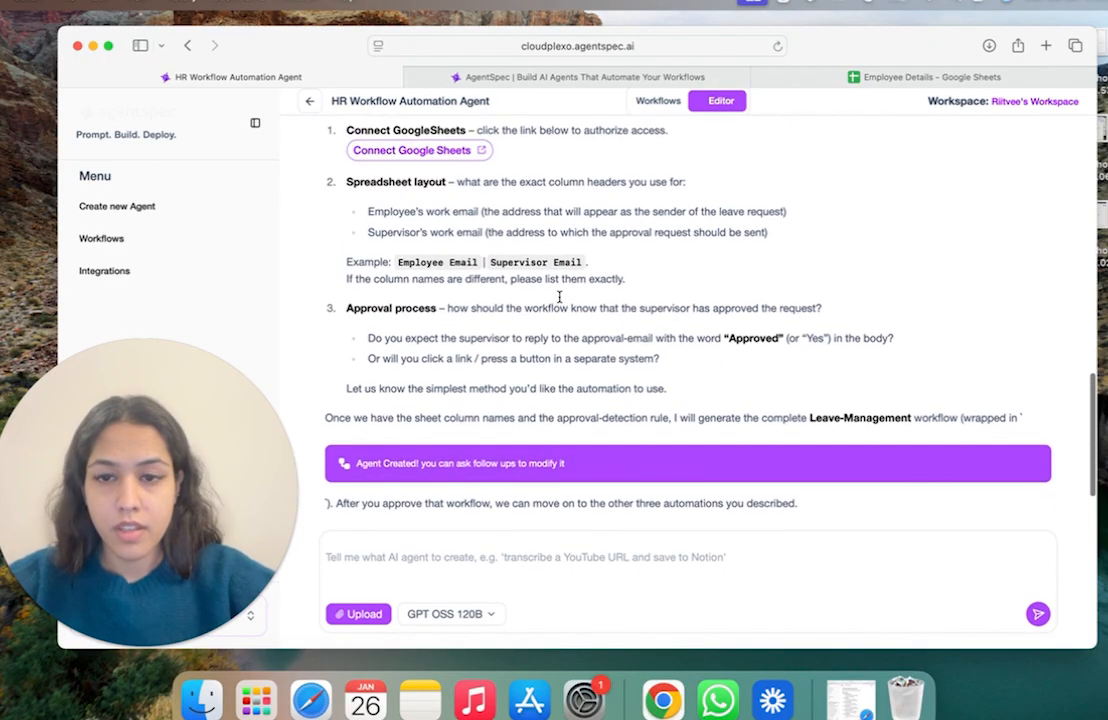
scroll(559, 297, up, 3)
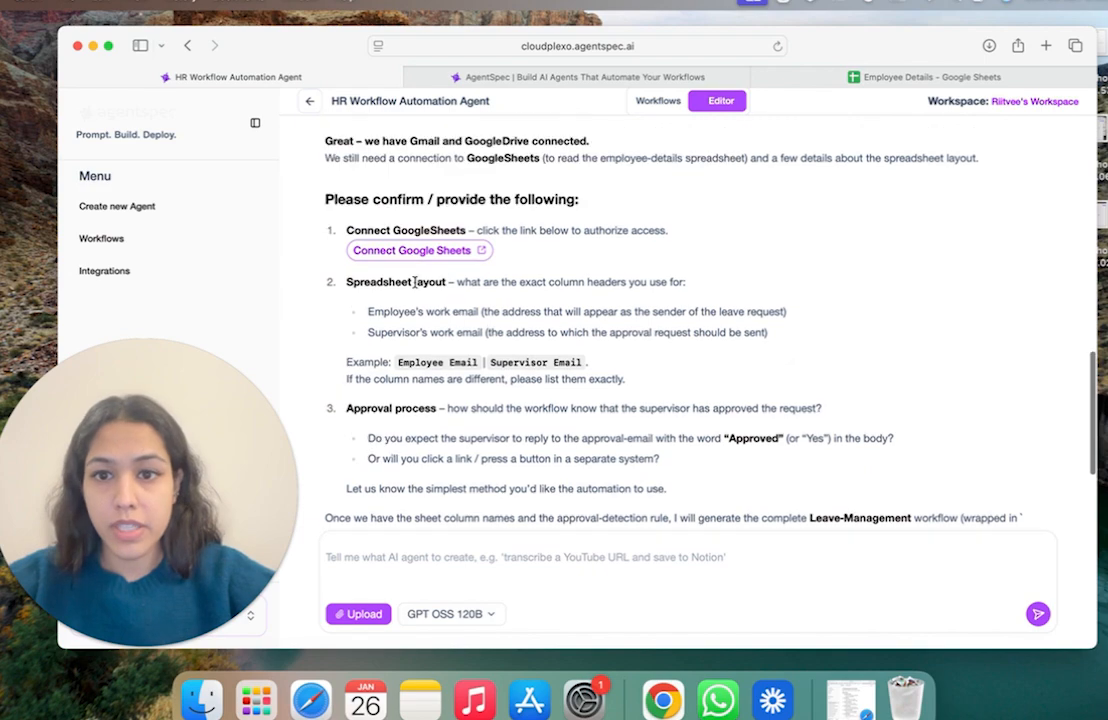
mouse_move(372, 283)
mouse_down()
mouse_move(474, 282)
mouse_move(352, 285)
mouse_up()
click(442, 577)
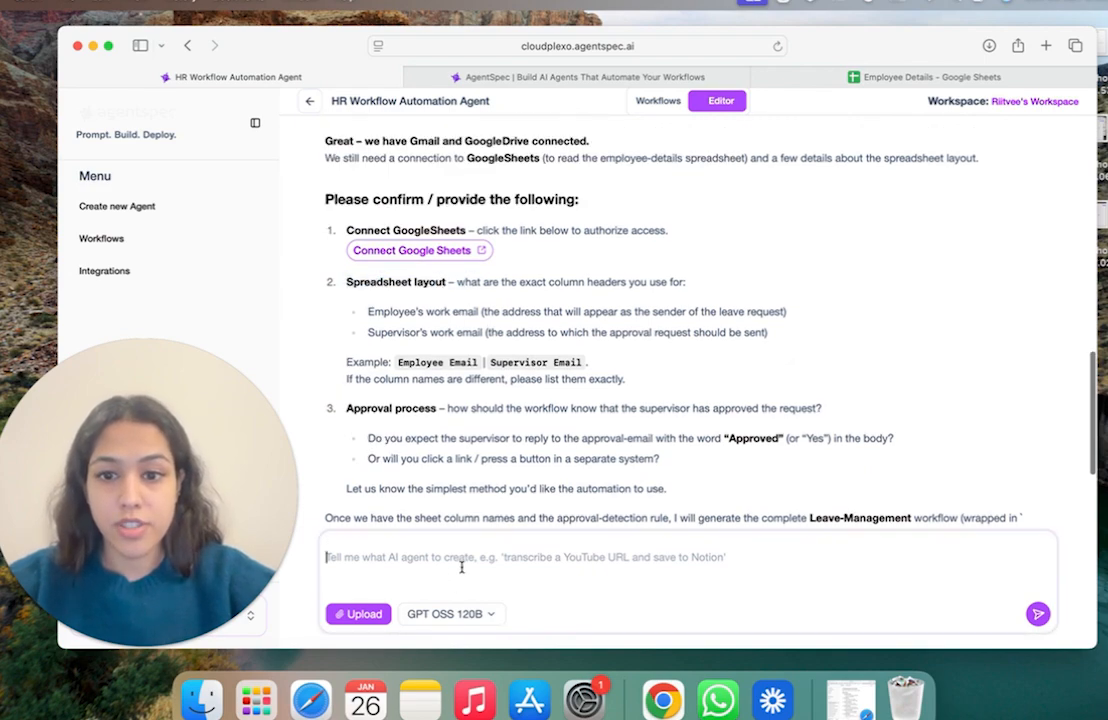
key(super+v)
text(: Use the )
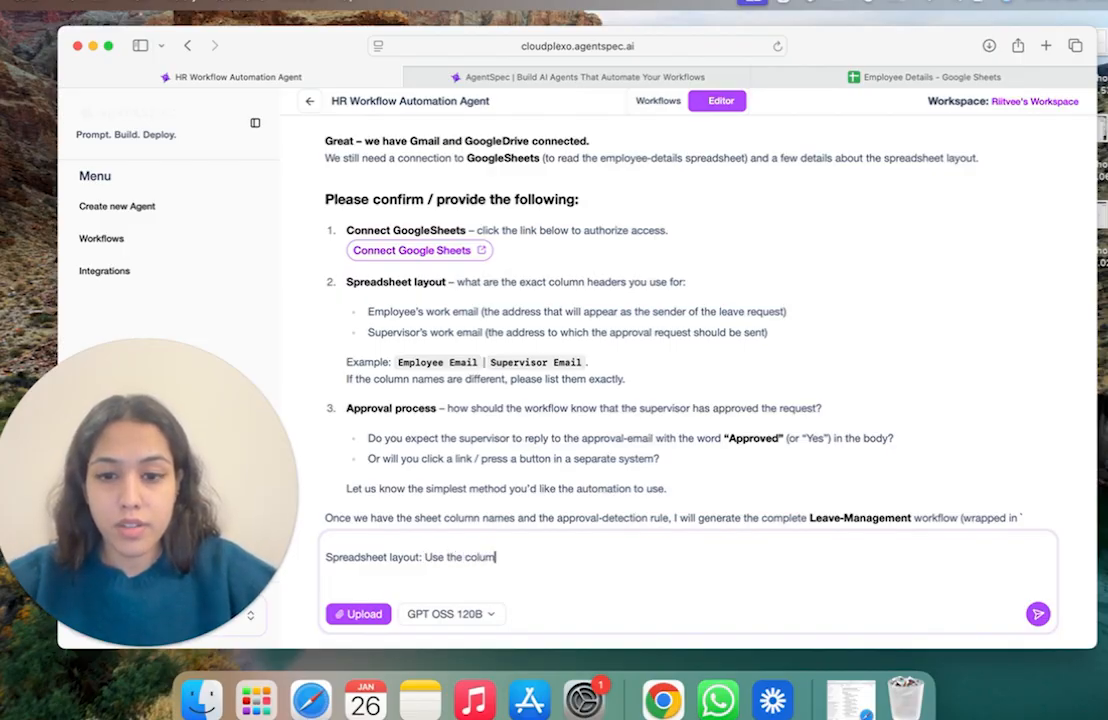
text(columns already made )
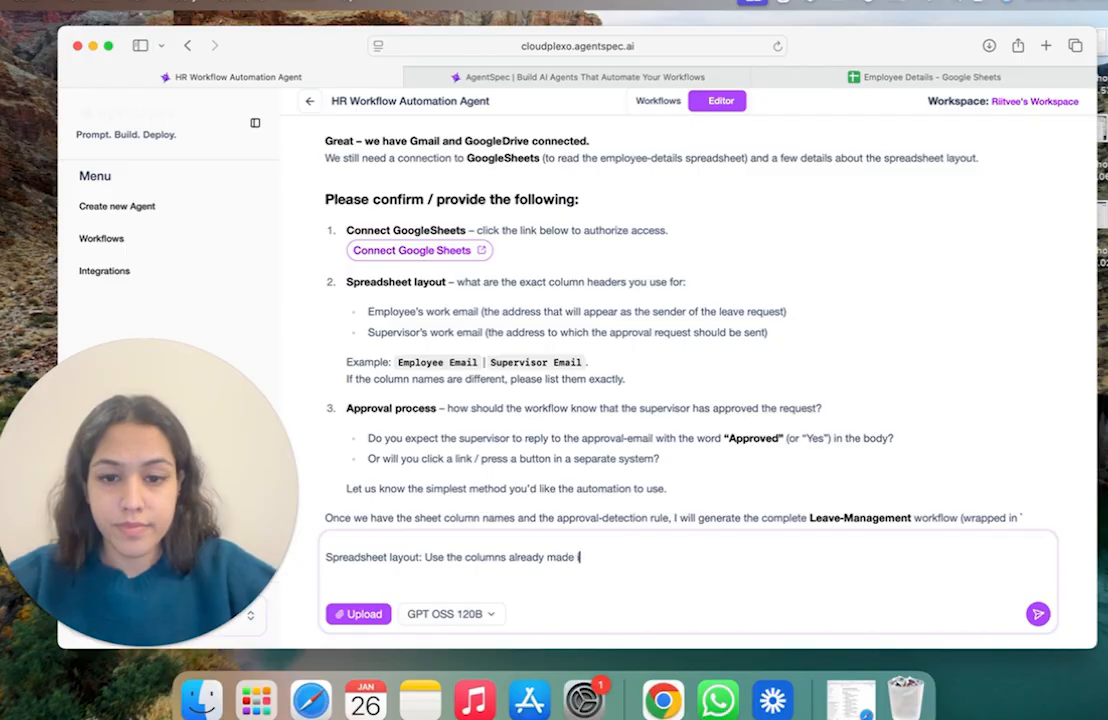
text(in the spreadsh)
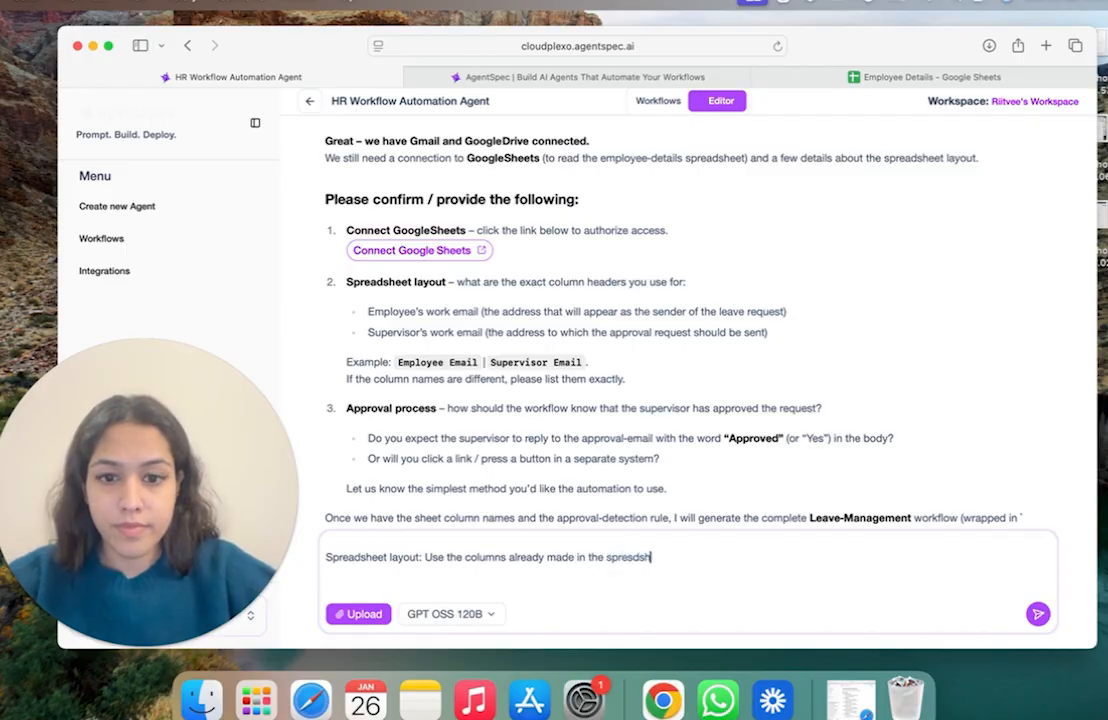
text(eet.)
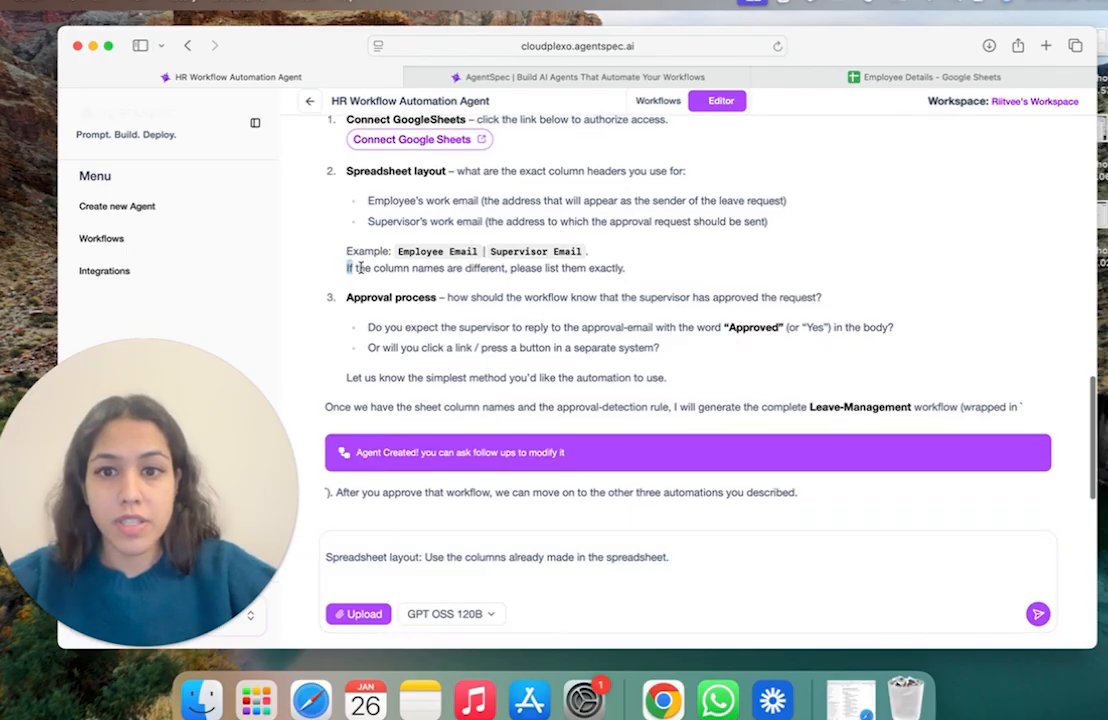
Copy the column headers in A1:L1, Full Name through Exit Date, from the Employee Details spreadsheet
drag(346, 267, 626, 268)
click(948, 78)
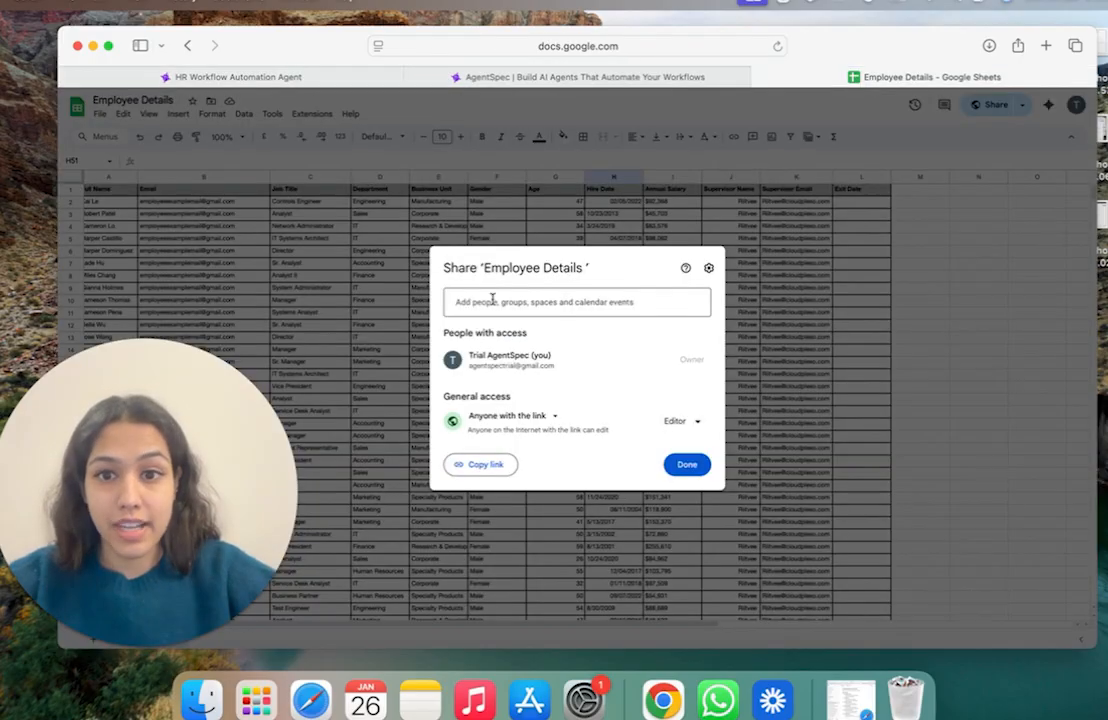
click(601, 515)
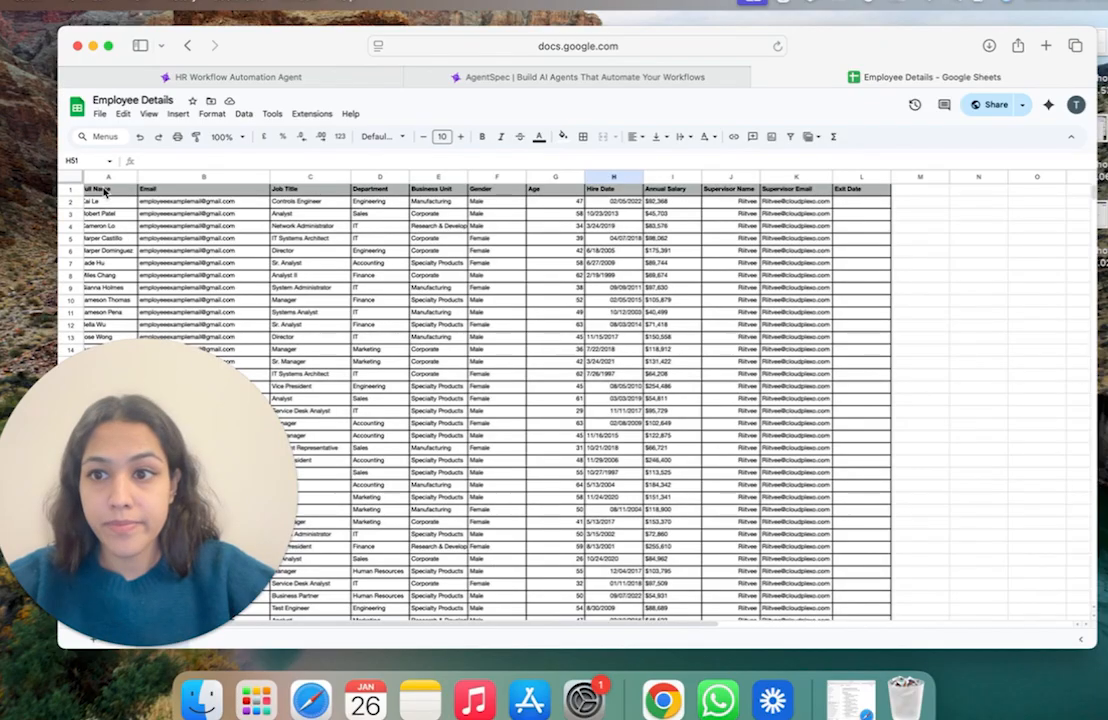
drag(104, 191, 853, 196)
key(super+c)
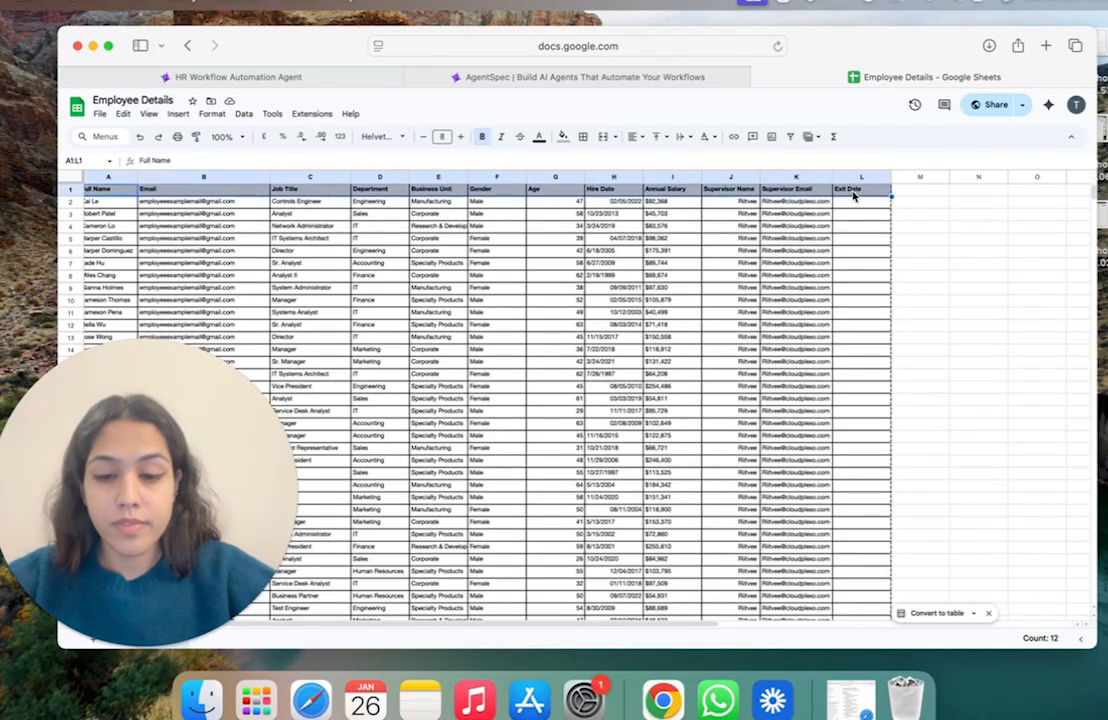
Add the line "The column names are listed as :" to the reply, followed by the copied column headers and a period
click(570, 76)
click(300, 77)
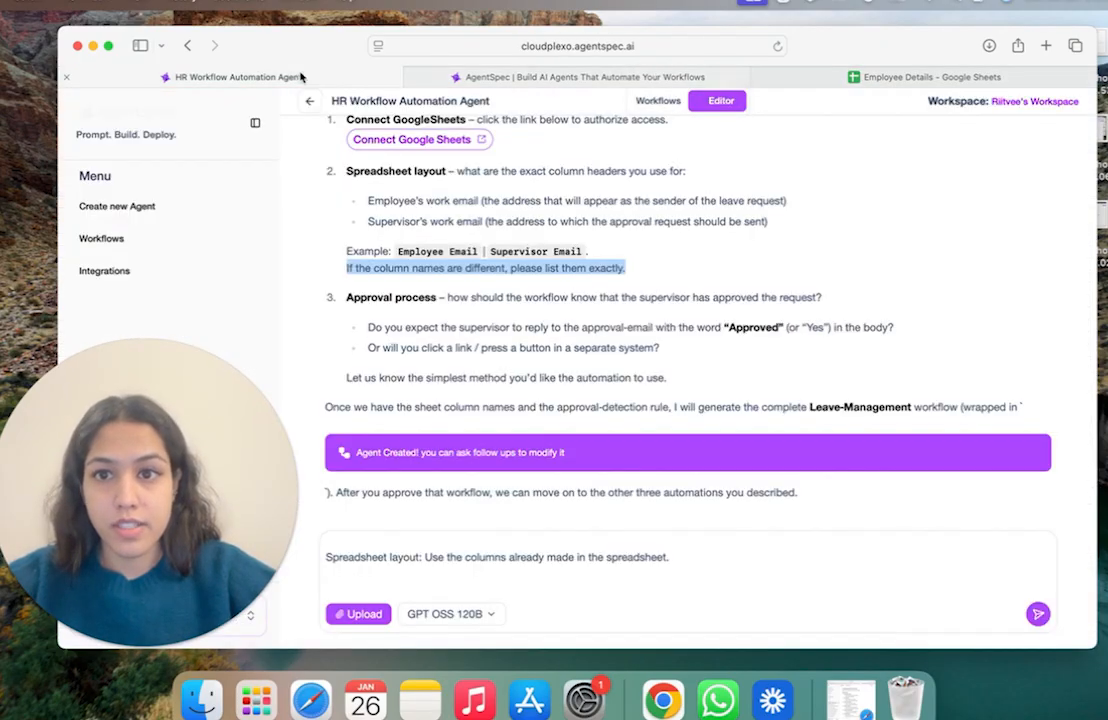
click(691, 569)
key(shift+Return)
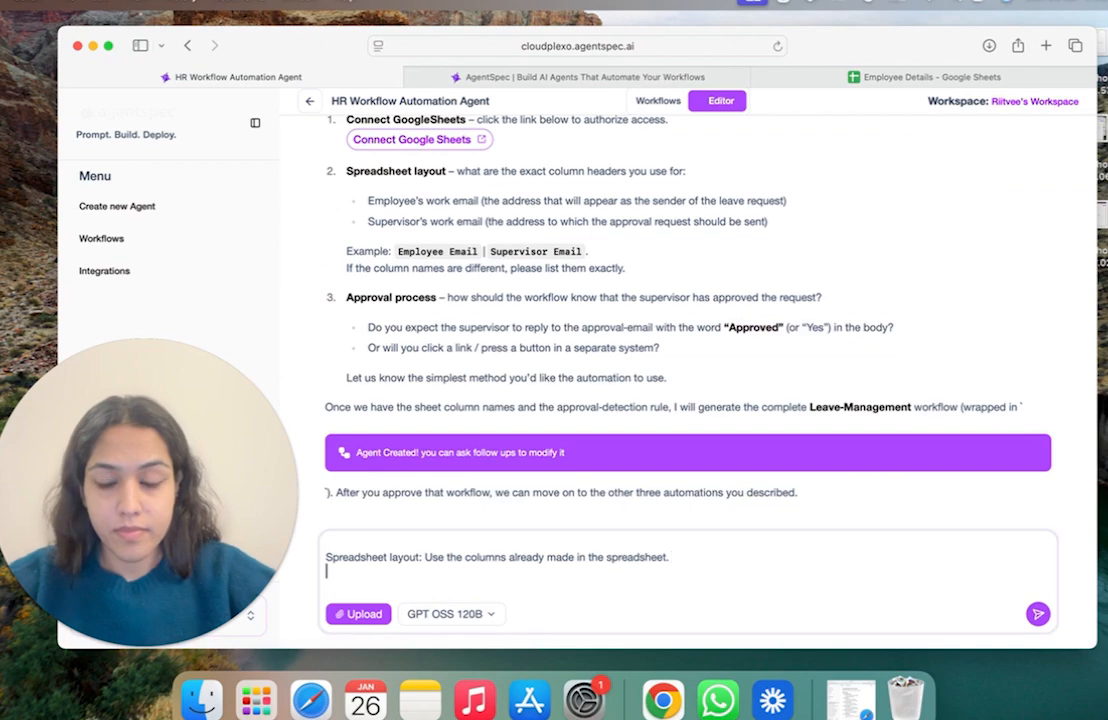
text(The column names are listed as)
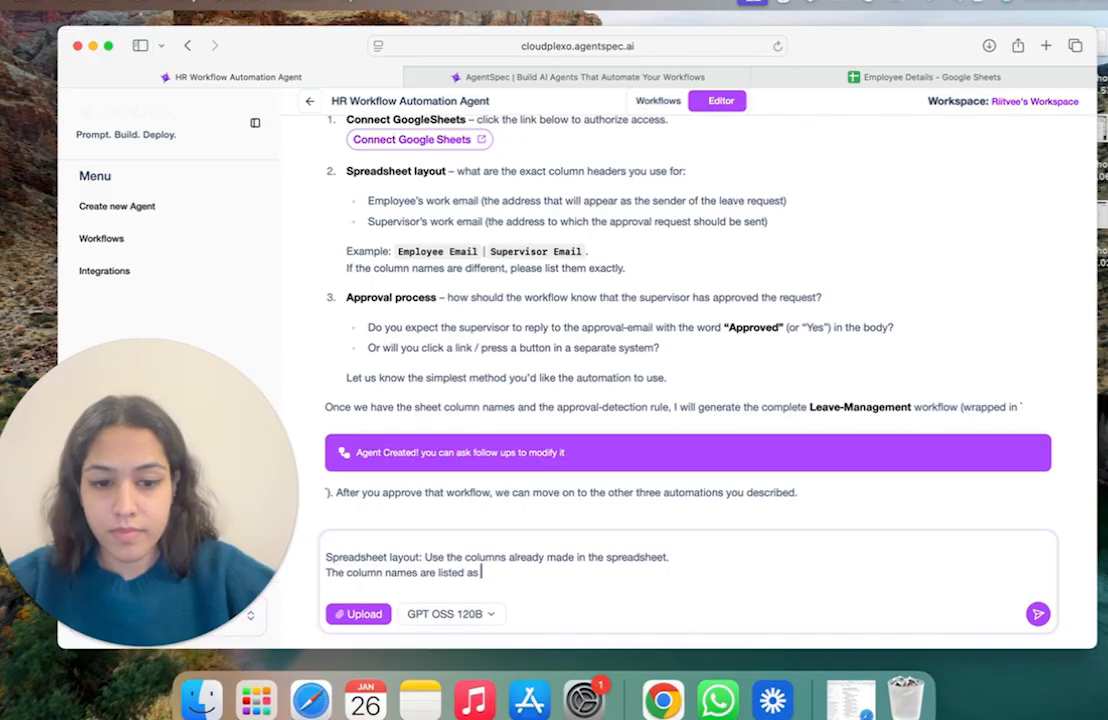
text(:)
key(super+v)
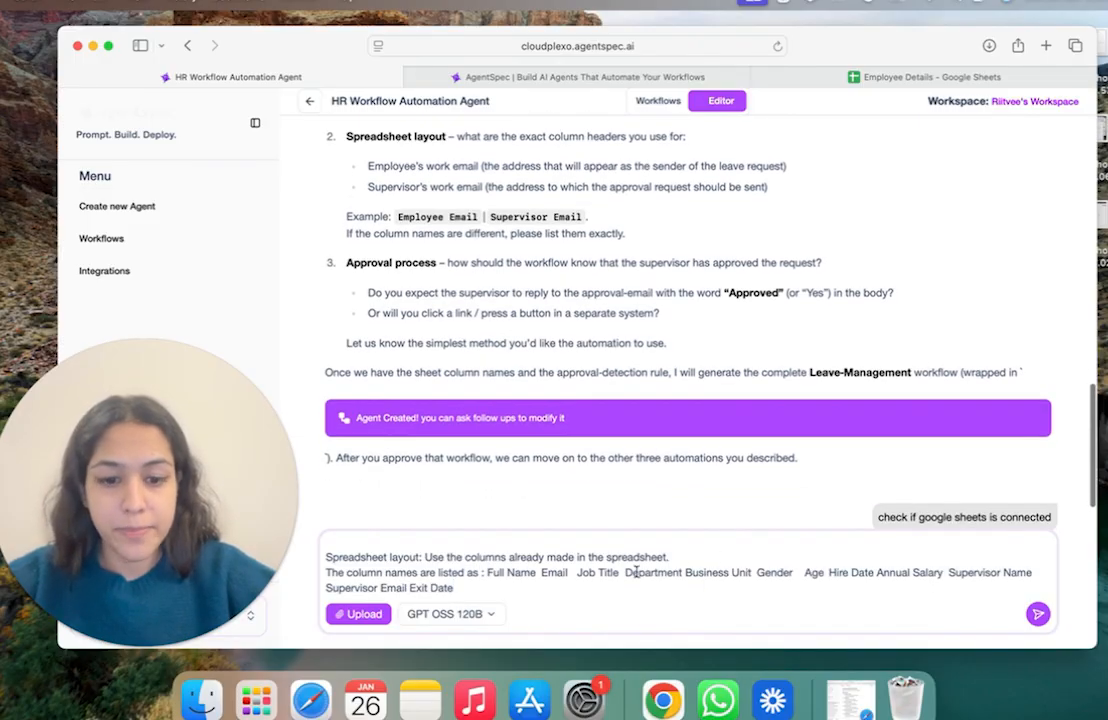
text(>)
key(shift+Return)
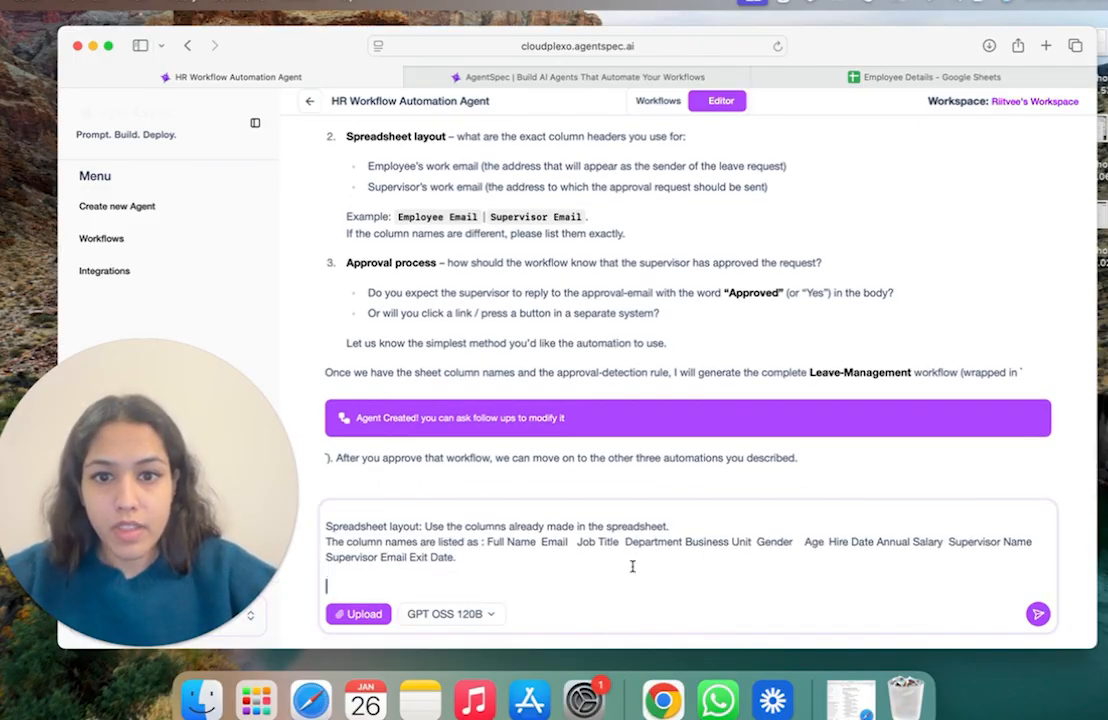
Copy the "Approval process" heading from the agent's questions into the reply as a new line ending with a colon
drag(347, 236, 441, 238)
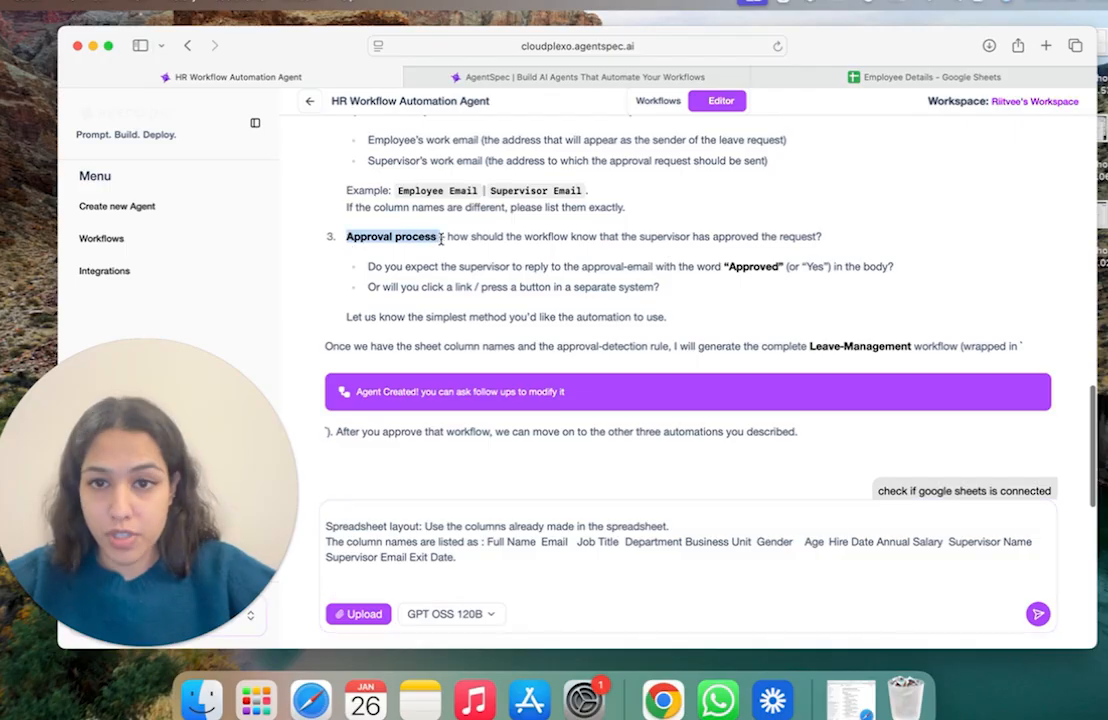
key(cmd+c)
click(376, 576)
key(cmd+v)
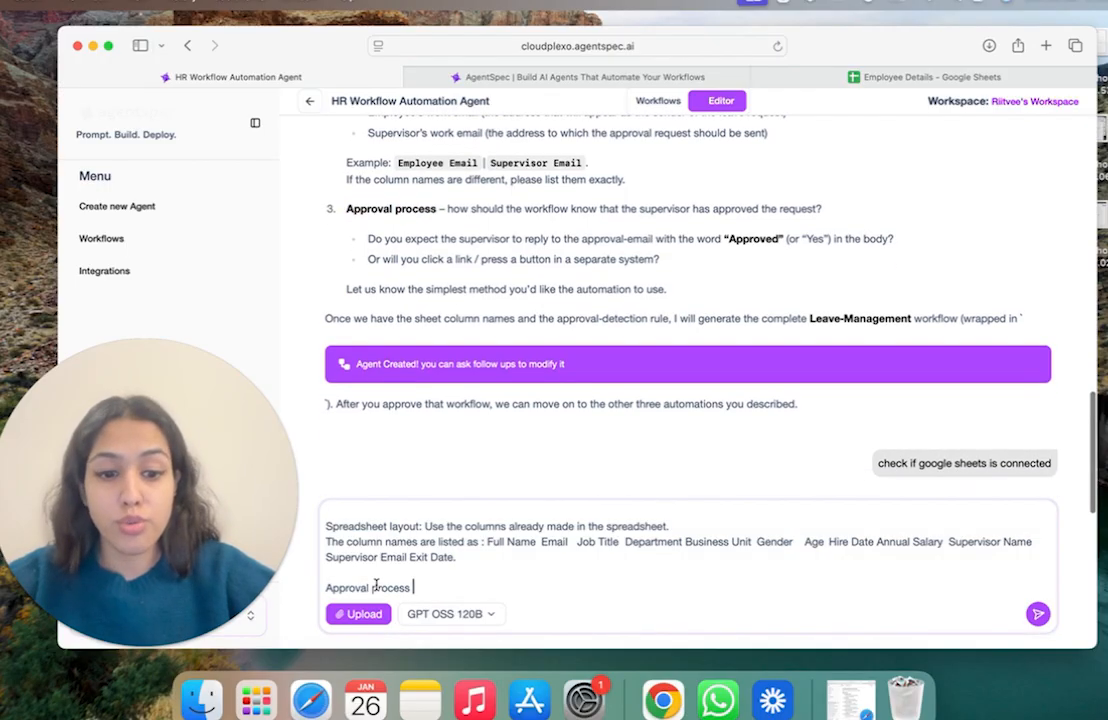
text(:)
Read the agent's approval process questions about the supervisor's reply wording and the separate-system alternative
scroll(388, 402, up, 2)
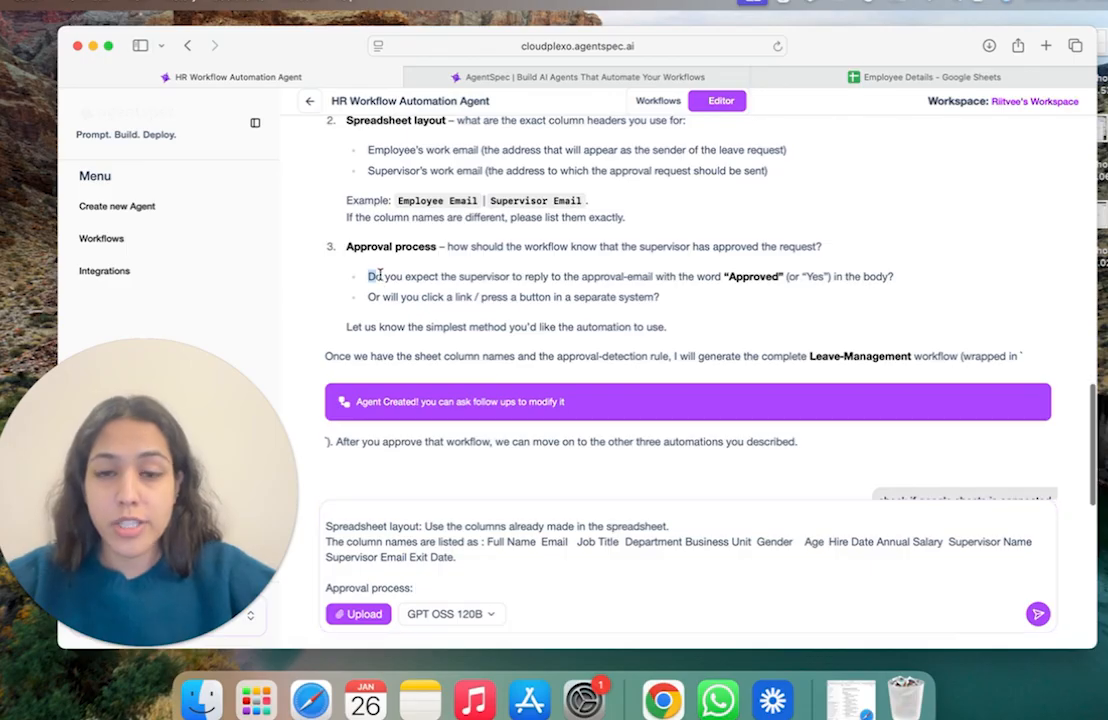
drag(368, 276, 787, 276)
click(816, 281)
click(827, 276)
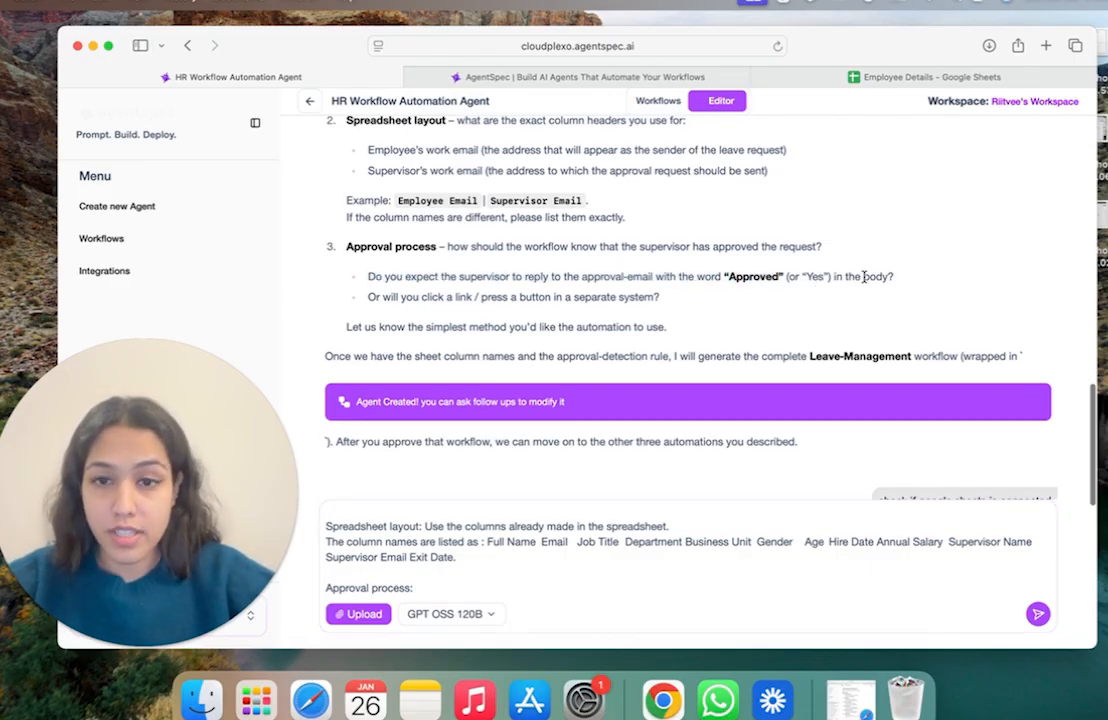
drag(422, 282, 576, 283)
click(591, 284)
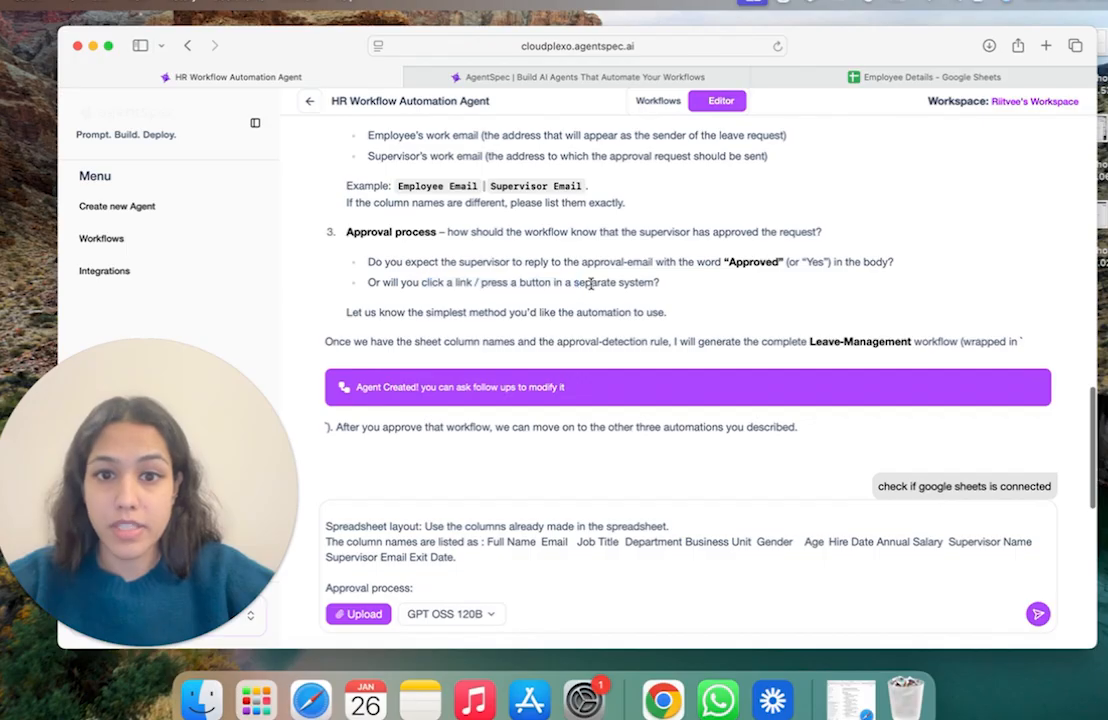
Complete the "Approval process:" line with the agent's wording “Approved” (or “Yes”) in the body, end it with a period, and send the reply
drag(658, 284, 366, 283)
click(437, 263)
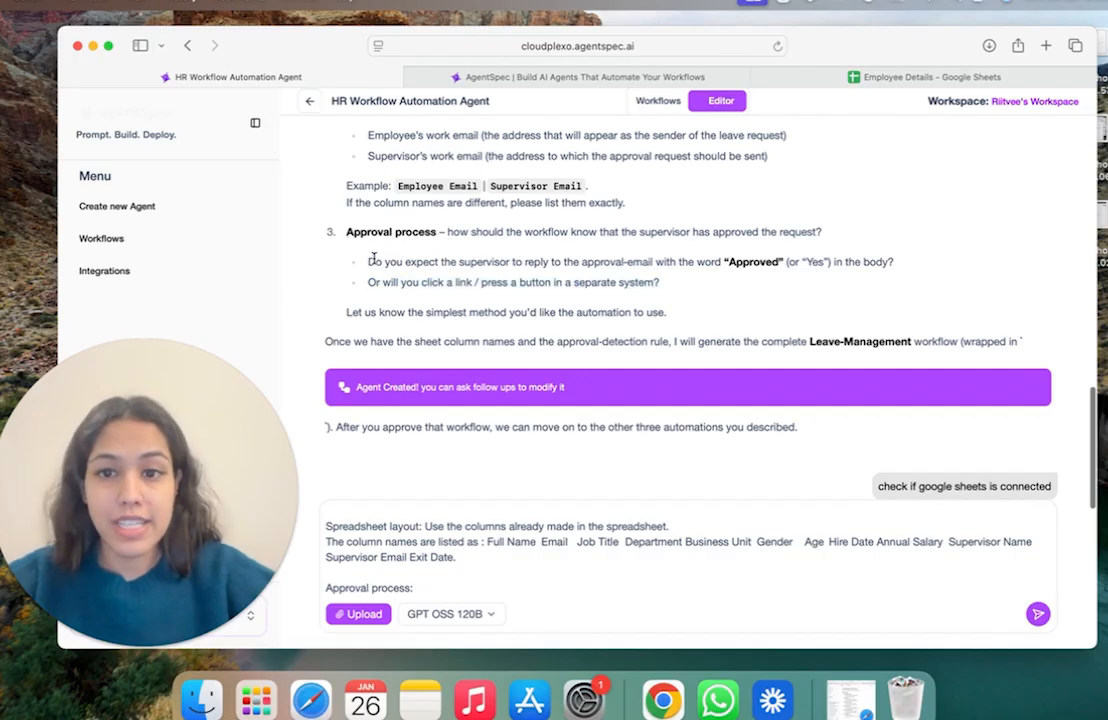
triple_click(910, 264)
click(702, 264)
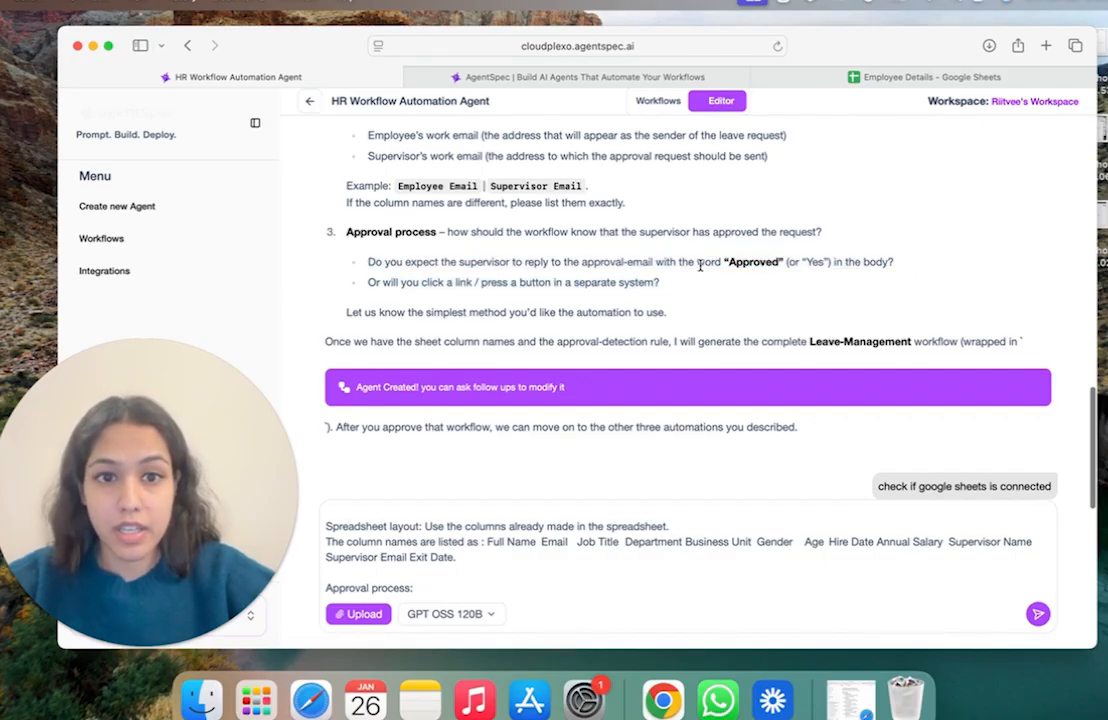
drag(724, 262, 881, 264)
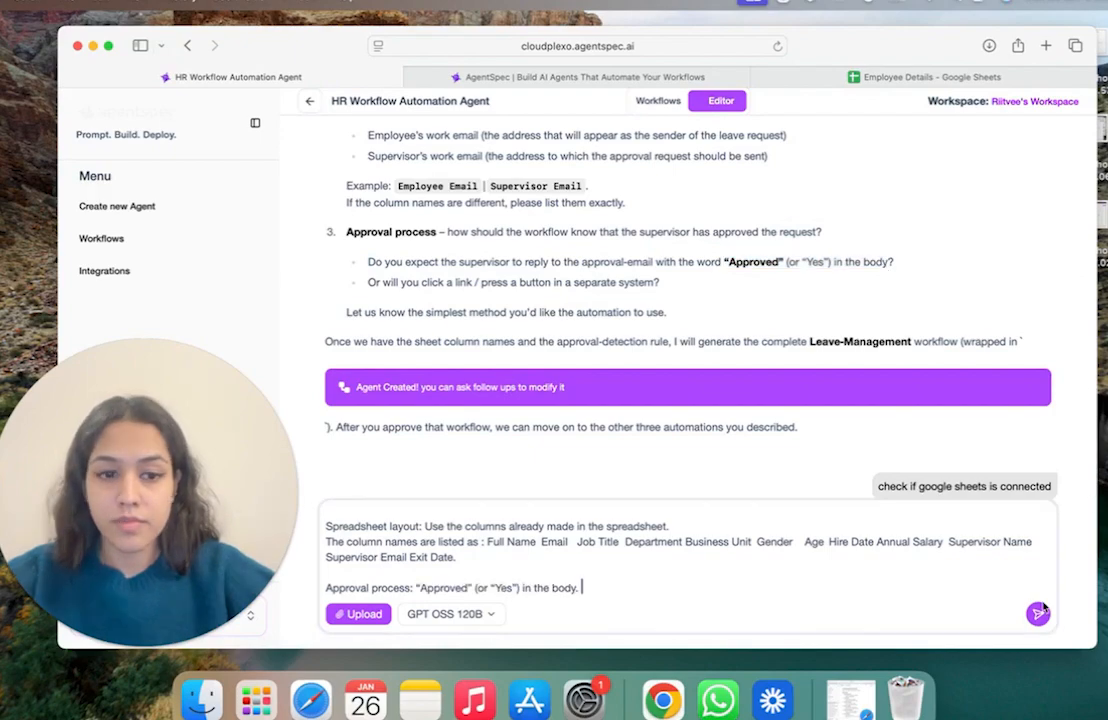
click(1038, 613)
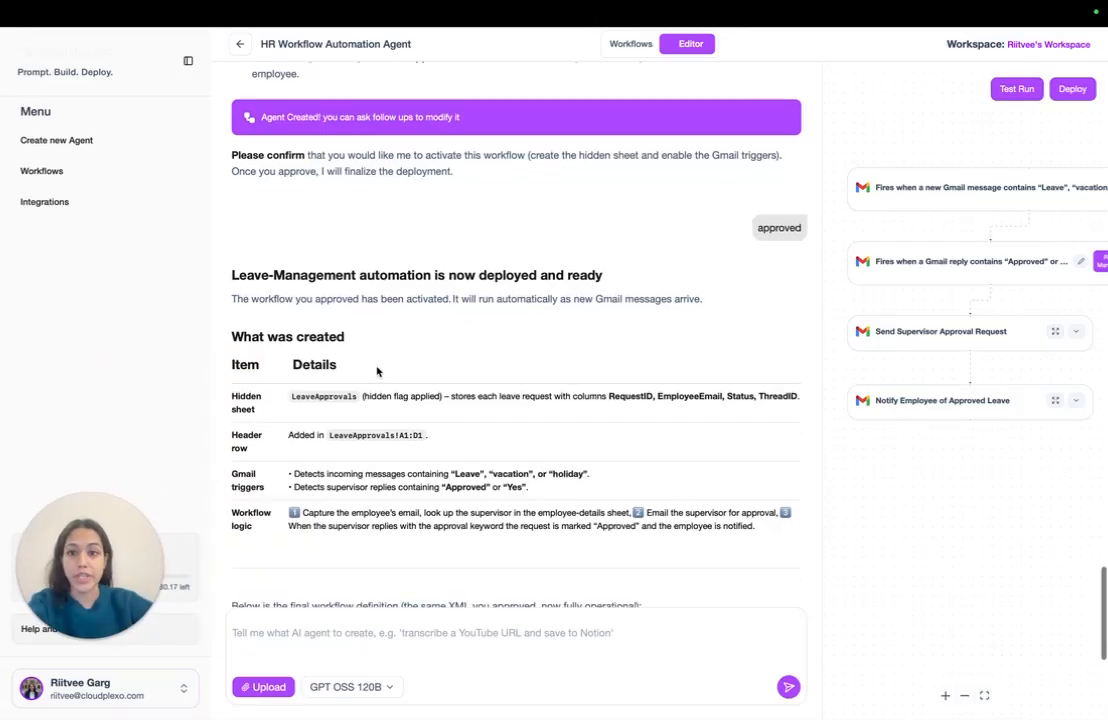
Start a test of the deployed Leave-Management workflow and look over its Gmail triggers, supervisor approval request and employee notification nodes
scroll(556, 341, down, 3)
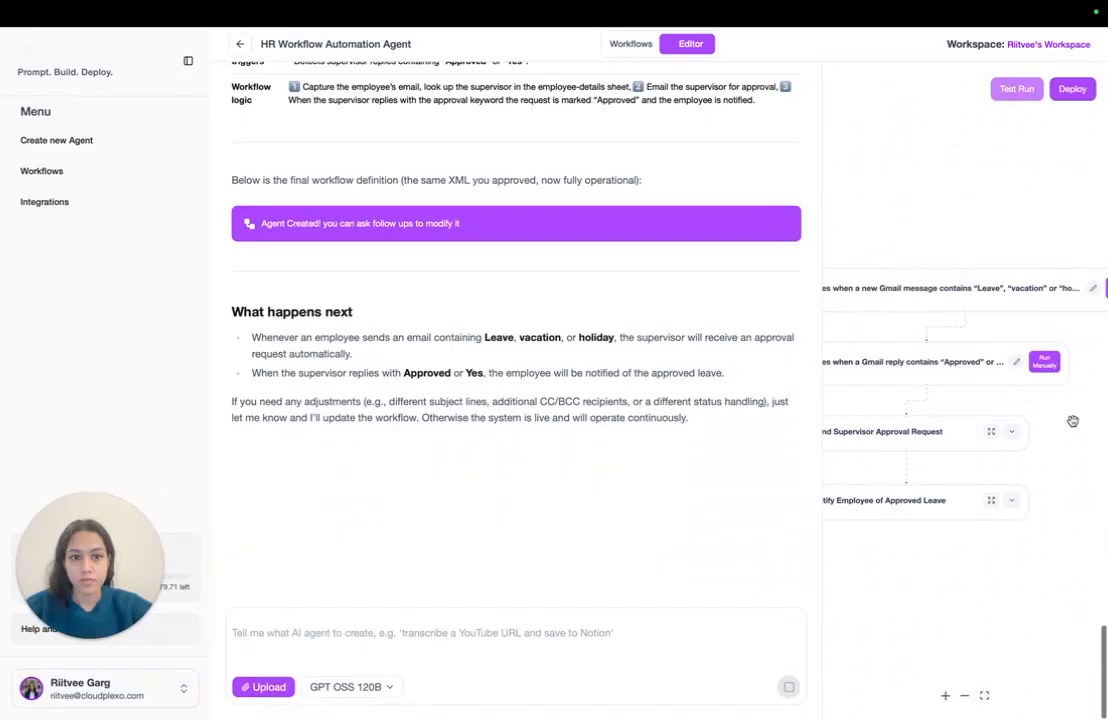
drag(1038, 406, 961, 350)
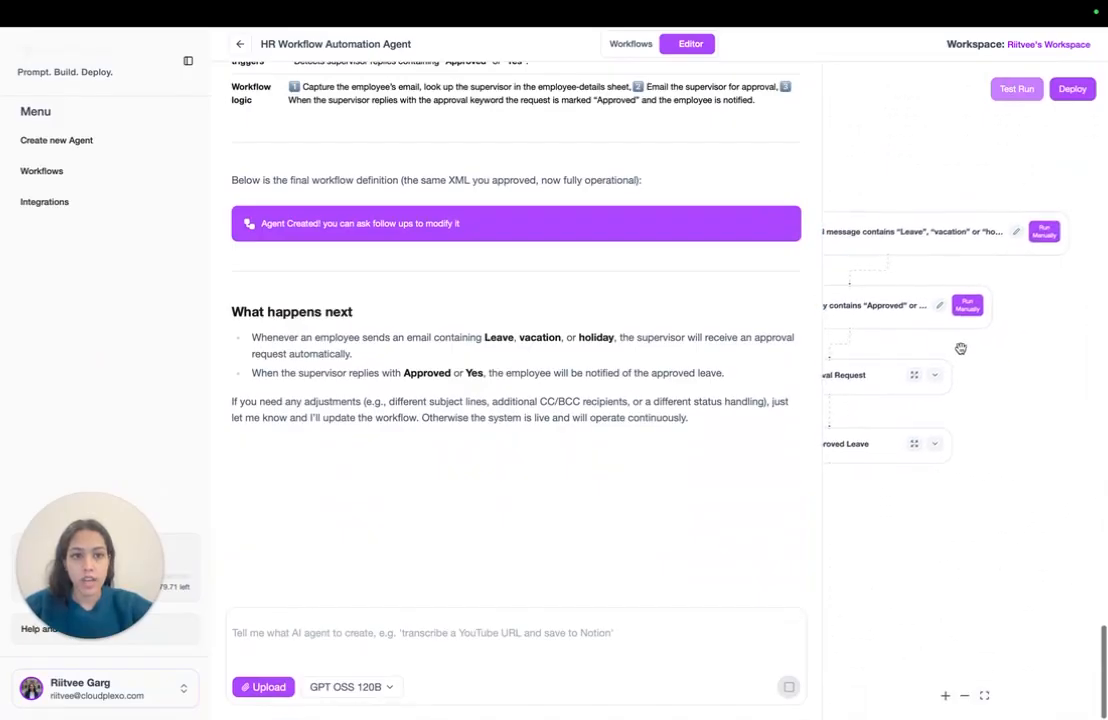
click(1047, 234)
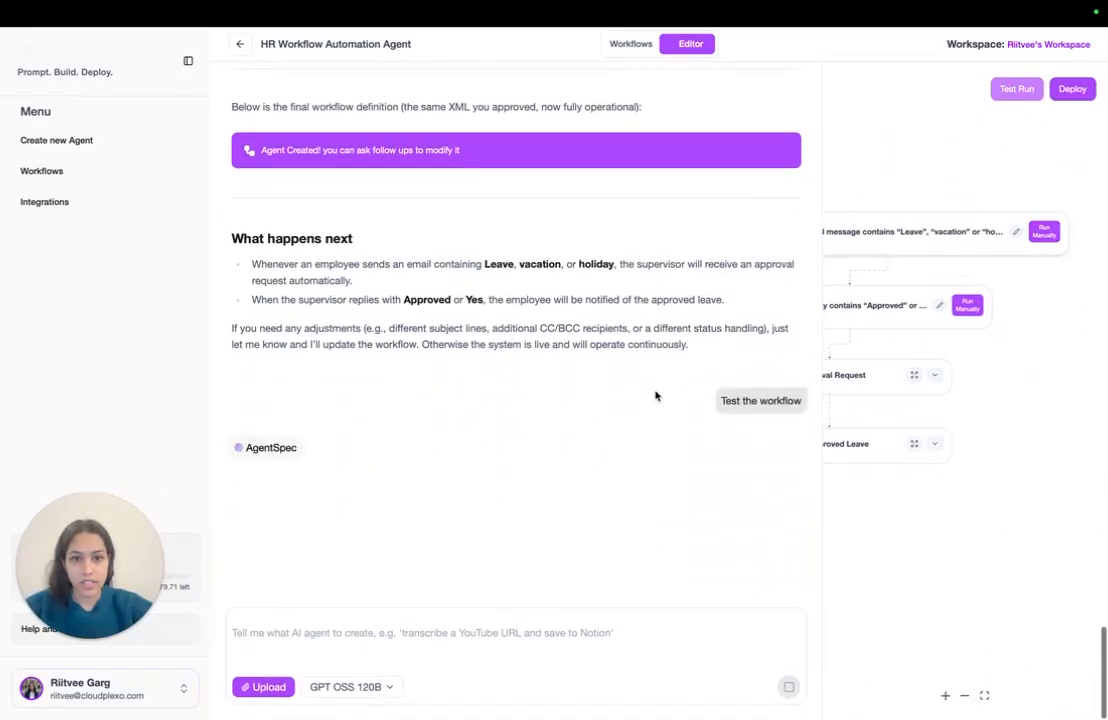
drag(1016, 312, 1105, 313)
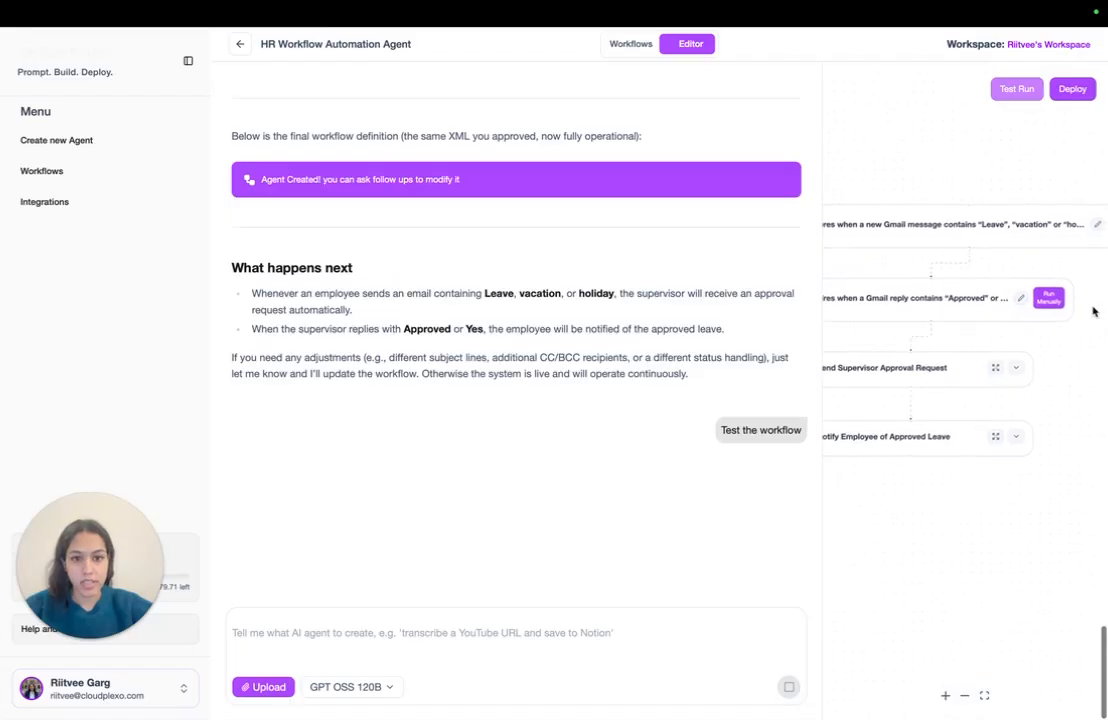
mouse_move(740, 427)
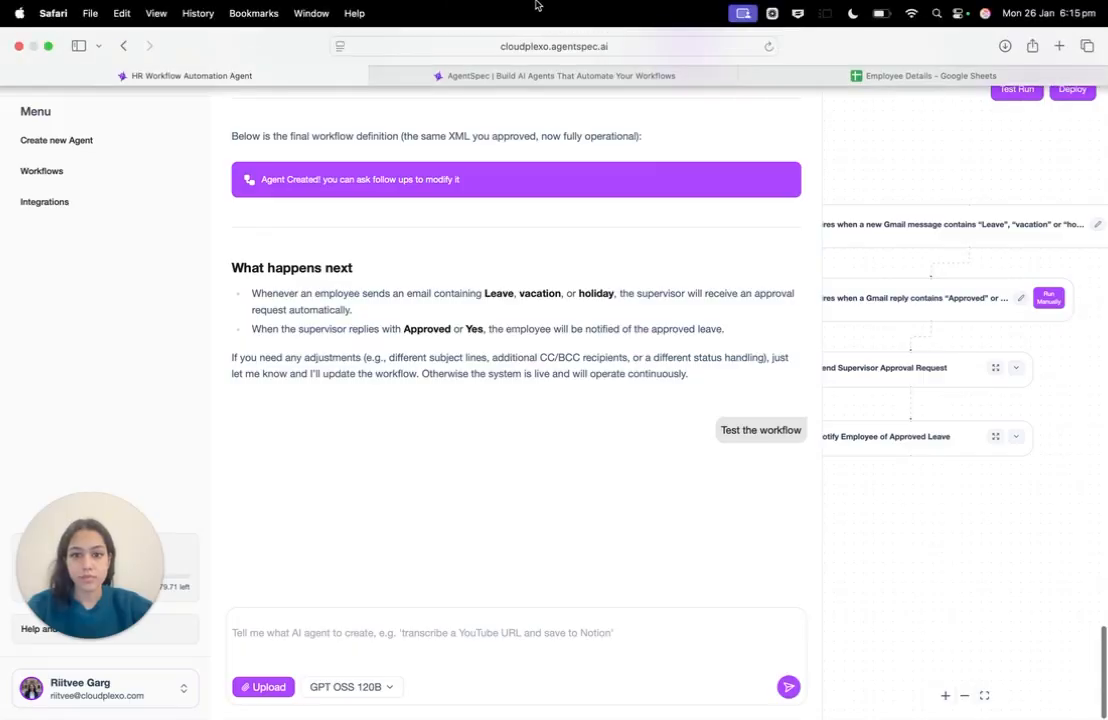
Search for gmail in a new browser tab and open the inbox of the AgentSpec trial account
mouse_move(750, 5)
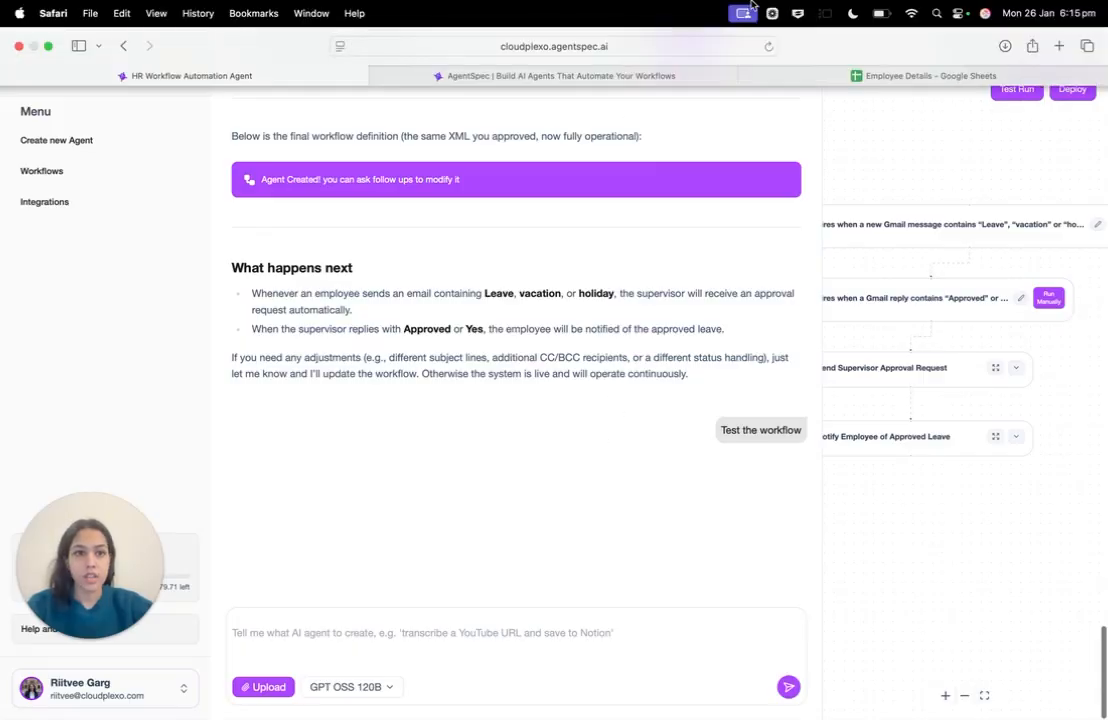
click(1057, 45)
text(gmail)
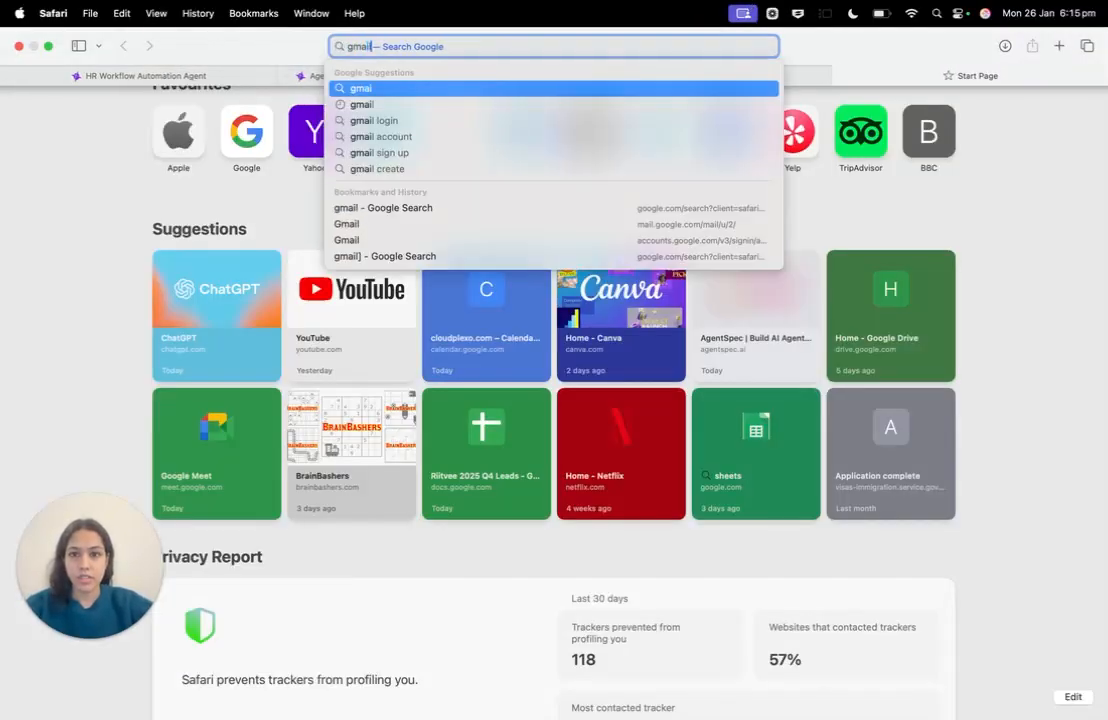
key(Return)
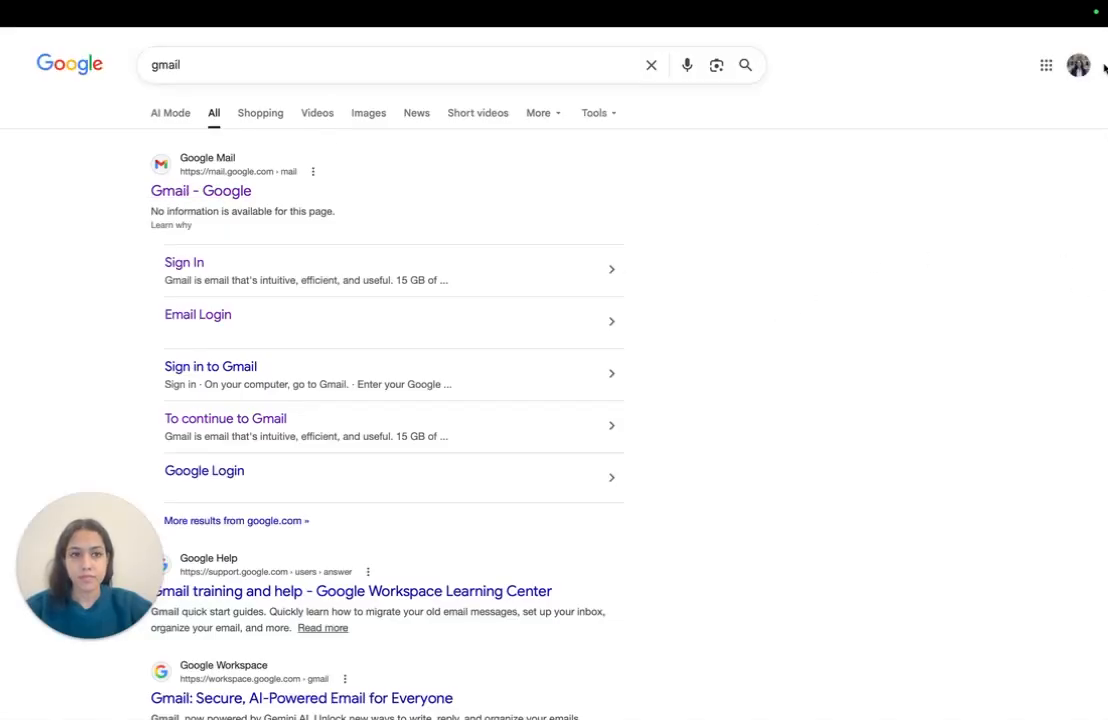
click(1077, 65)
scroll(843, 497, down, 1)
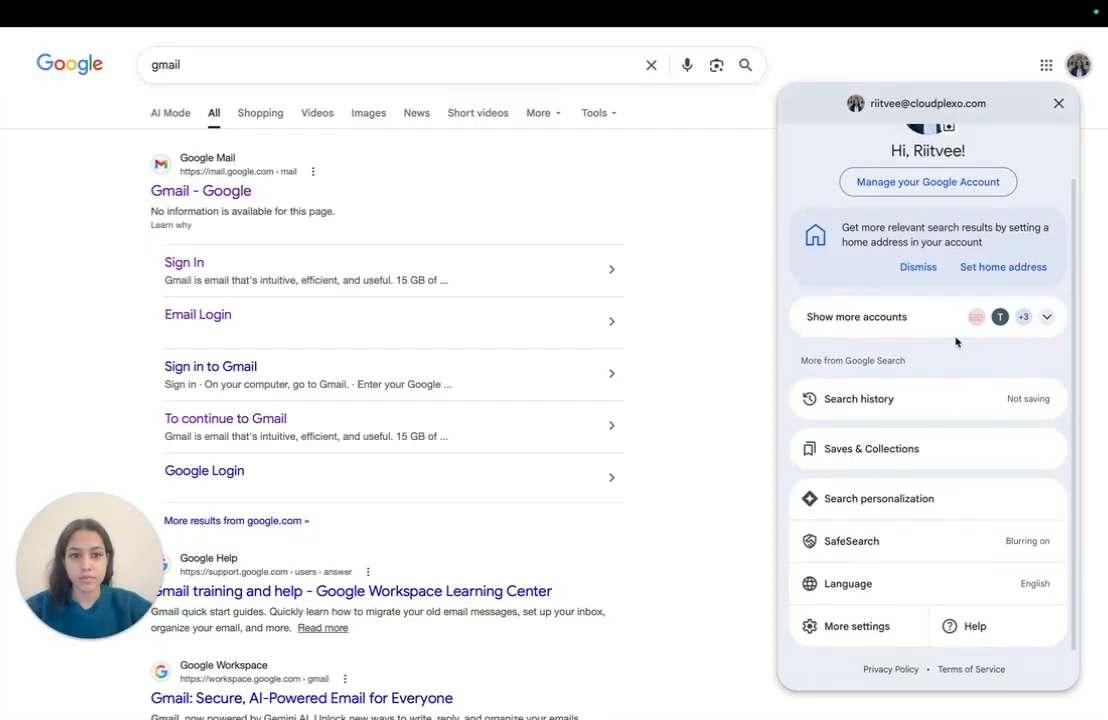
click(984, 321)
click(885, 412)
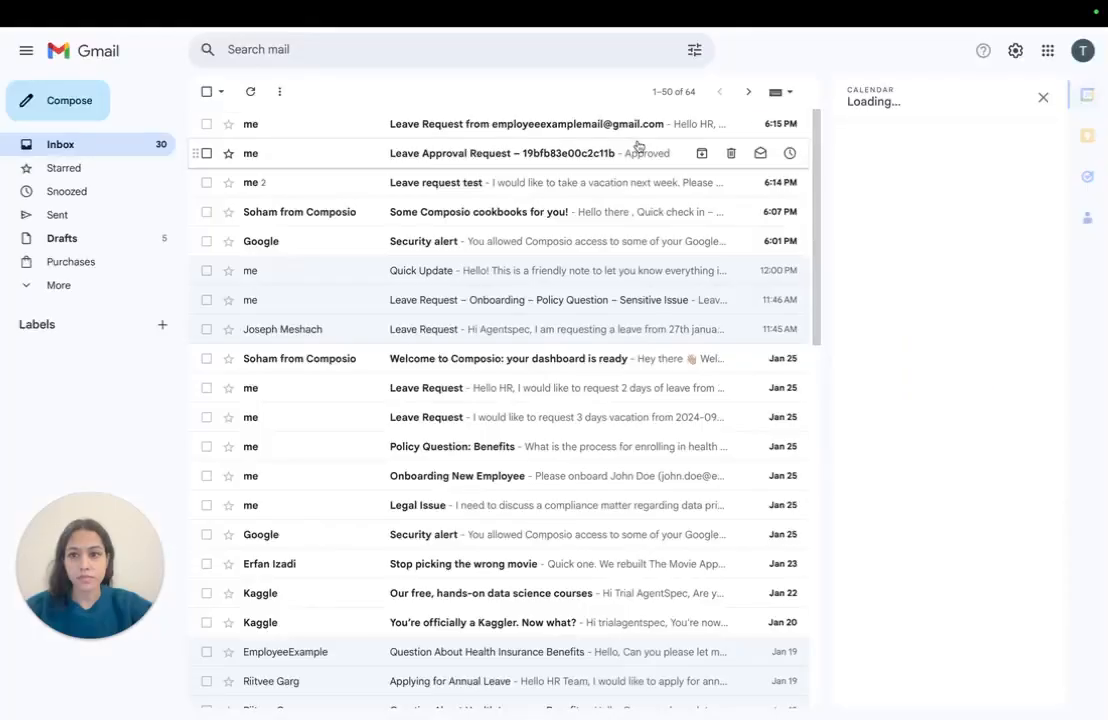
Read the newest leave request email in the inbox, close the Calendar side panel, and return to the message list
click(559, 124)
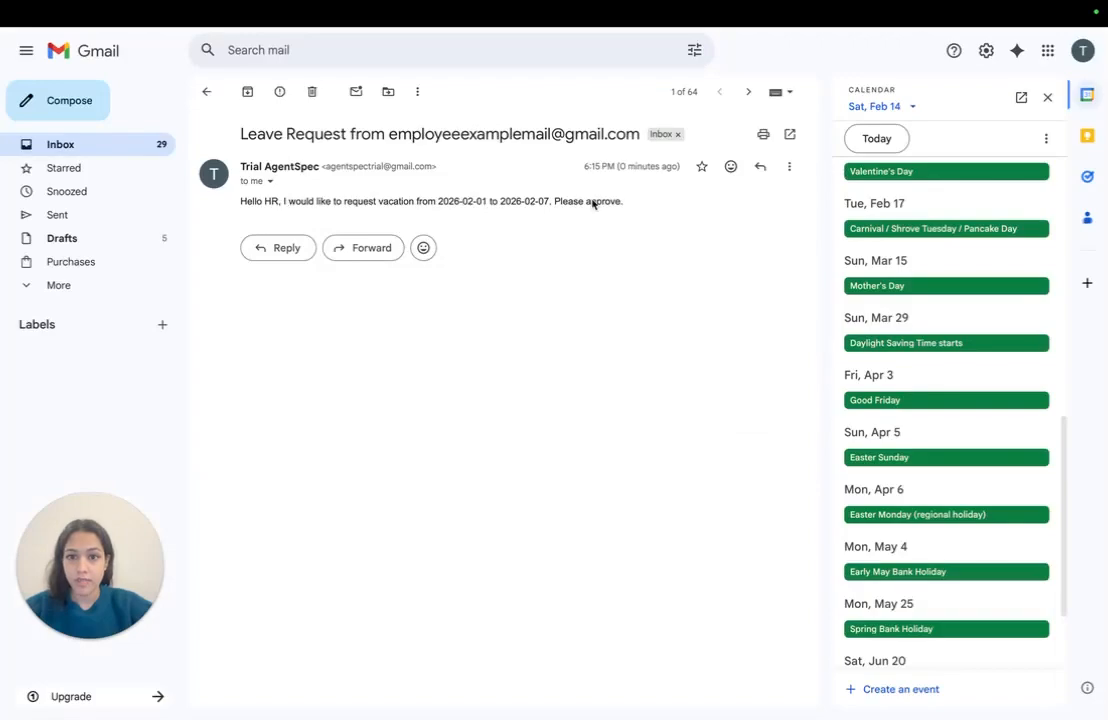
click(1047, 97)
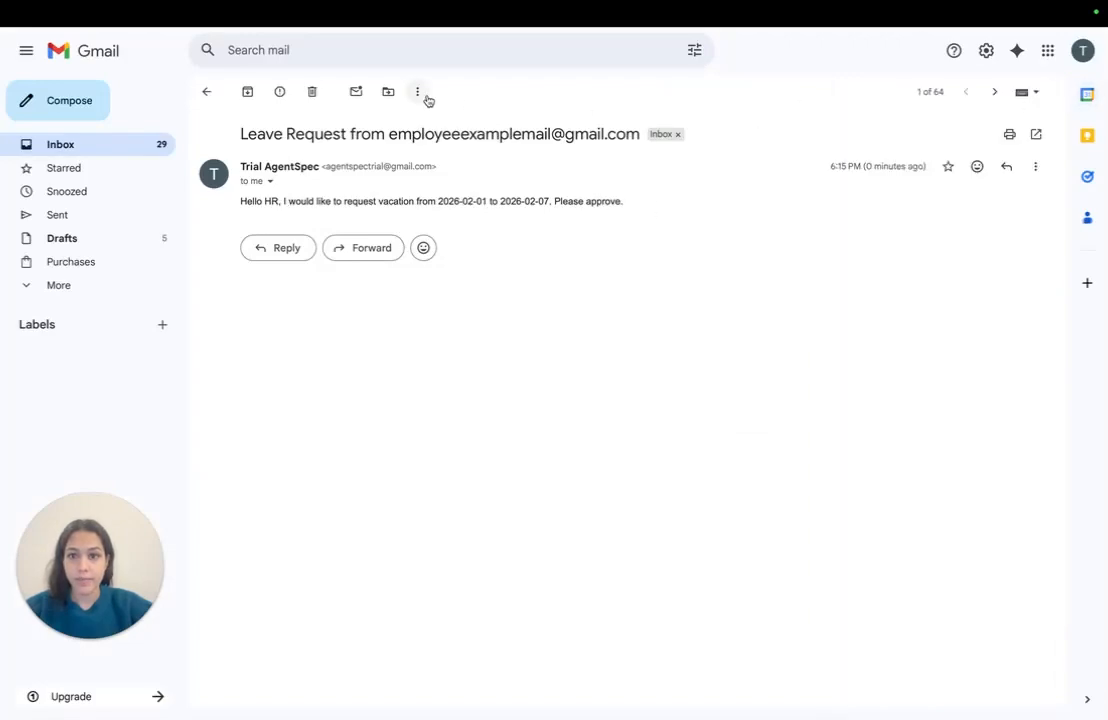
click(204, 92)
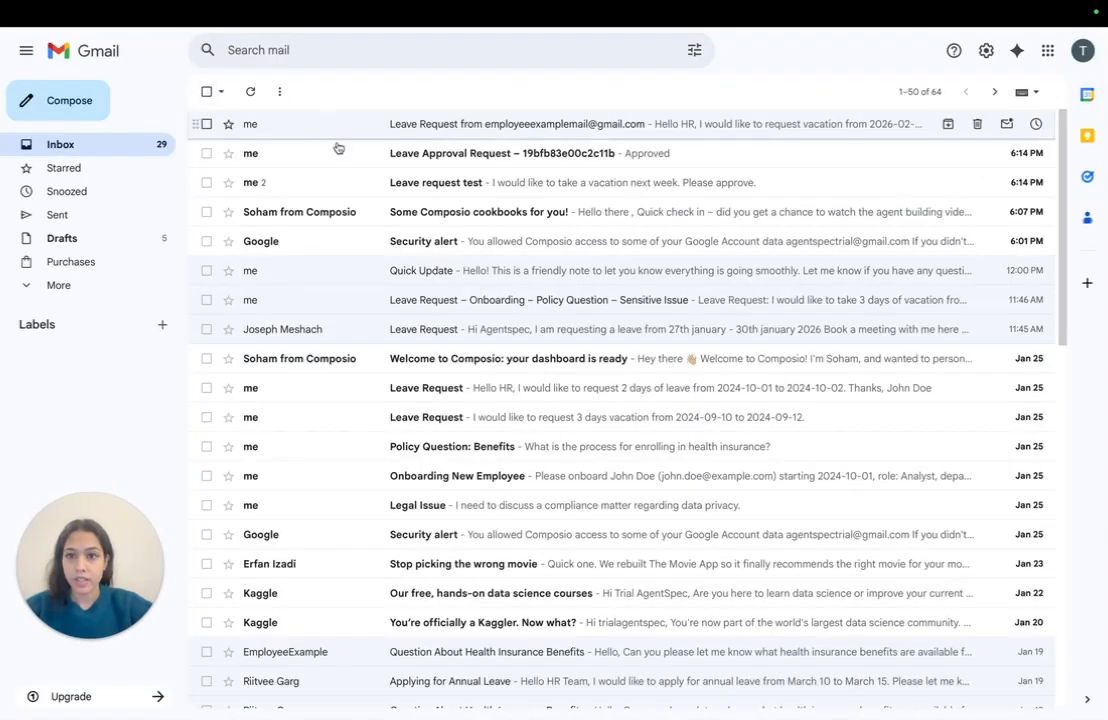
Open the newest leave request thread in the sent mail and read the approval reply together with the expanded original request
click(67, 224)
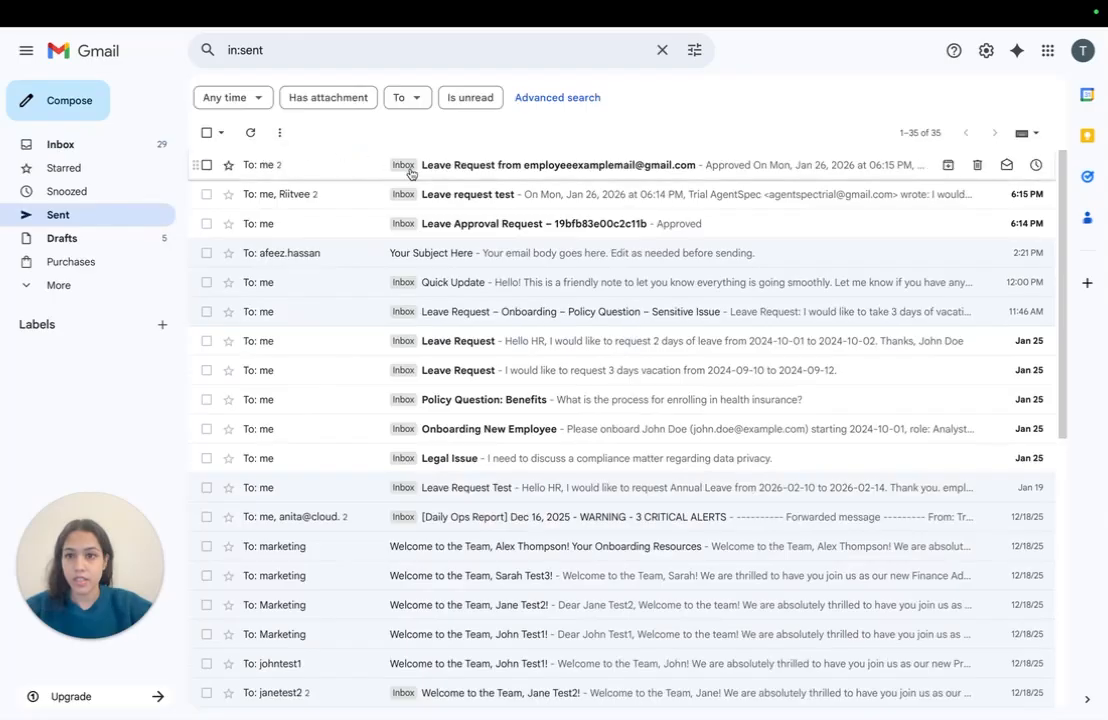
click(498, 168)
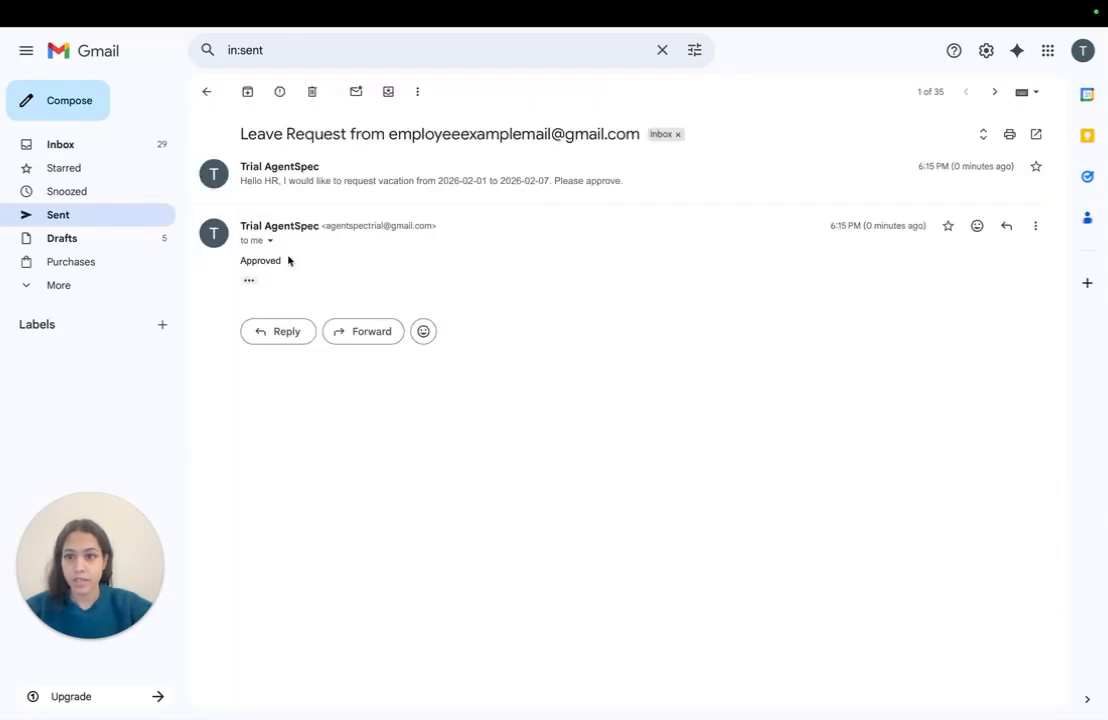
drag(287, 261, 240, 260)
click(257, 258)
click(304, 175)
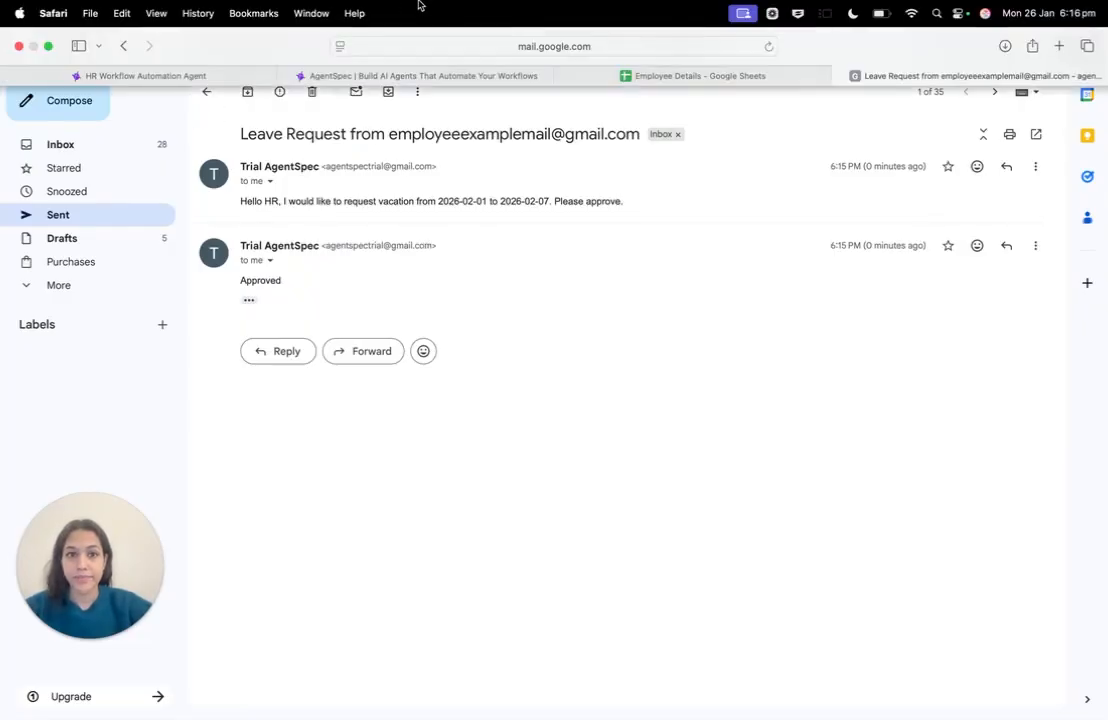
Reopen the newest leave request thread from the sent list and compare the vacation request text with its reply
click(206, 92)
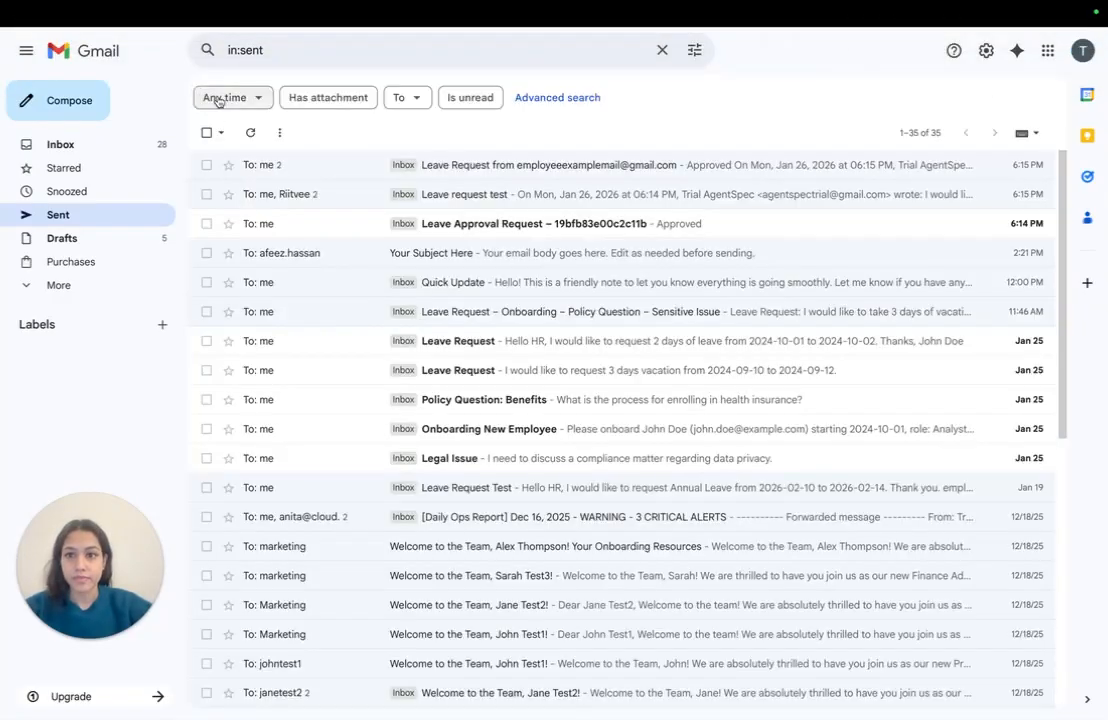
click(346, 166)
click(362, 184)
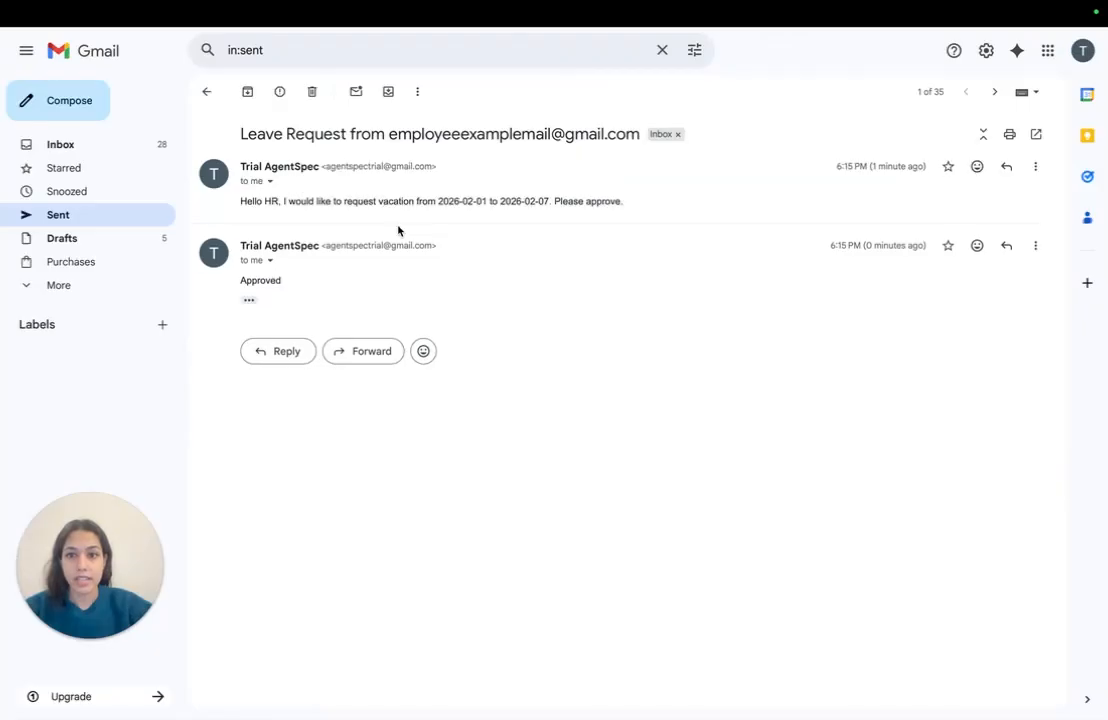
drag(628, 204, 242, 199)
click(274, 285)
double_click(274, 283)
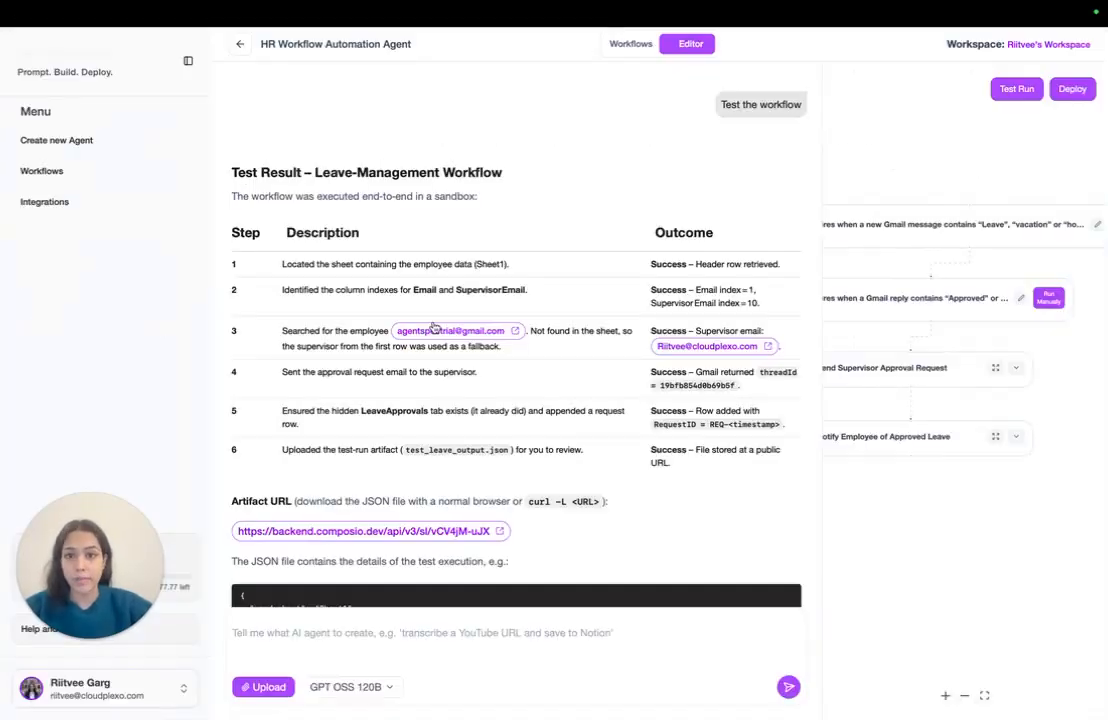
Switch back to AgentSpec and review the step and outcome table of the Leave-Management test result
scroll(433, 326, up, 1)
scroll(433, 326, down, 1)
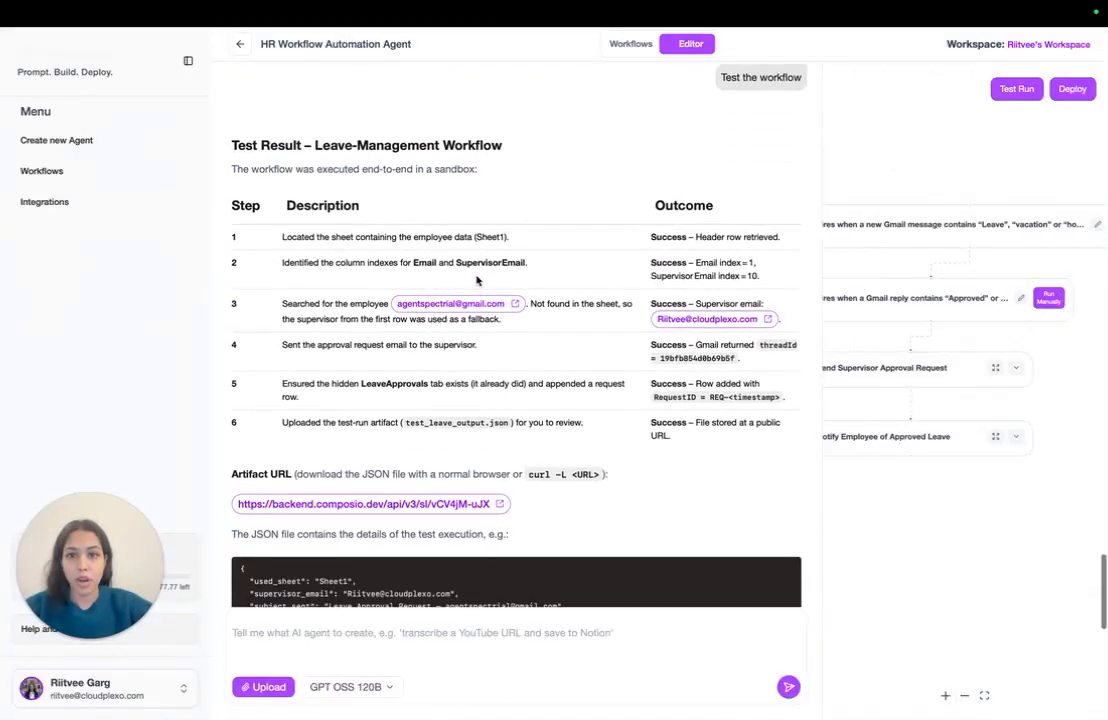
scroll(477, 280, up, 1)
scroll(468, 237, down, 2)
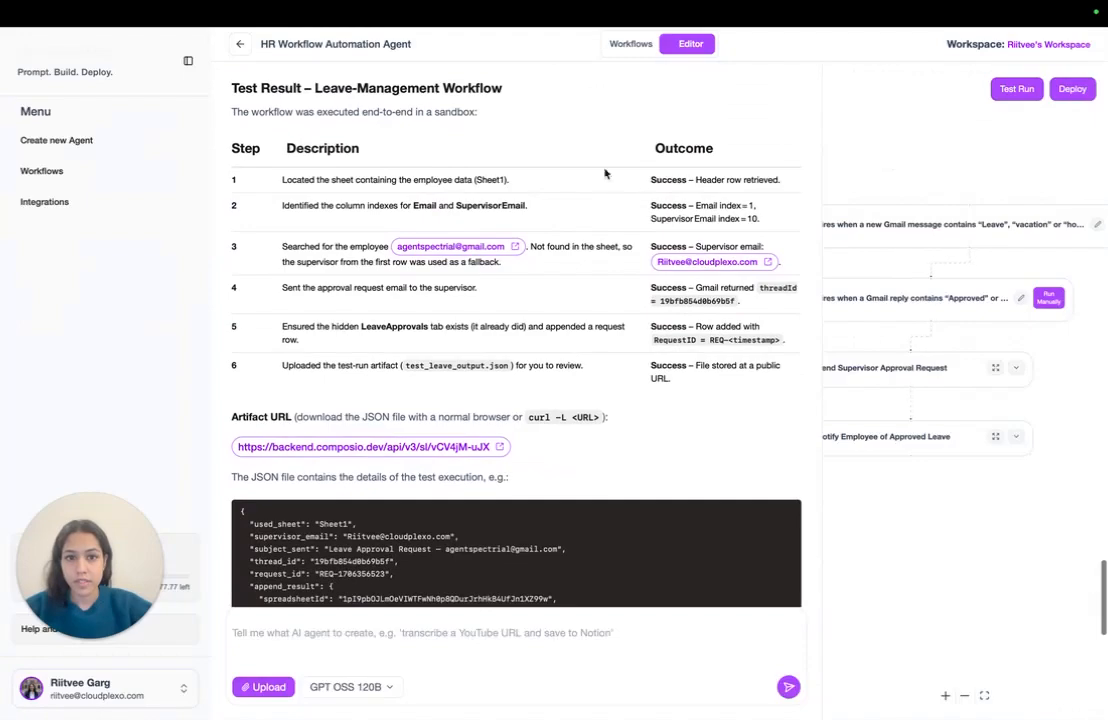
scroll(650, 177, down, 1)
scroll(702, 180, up, 2)
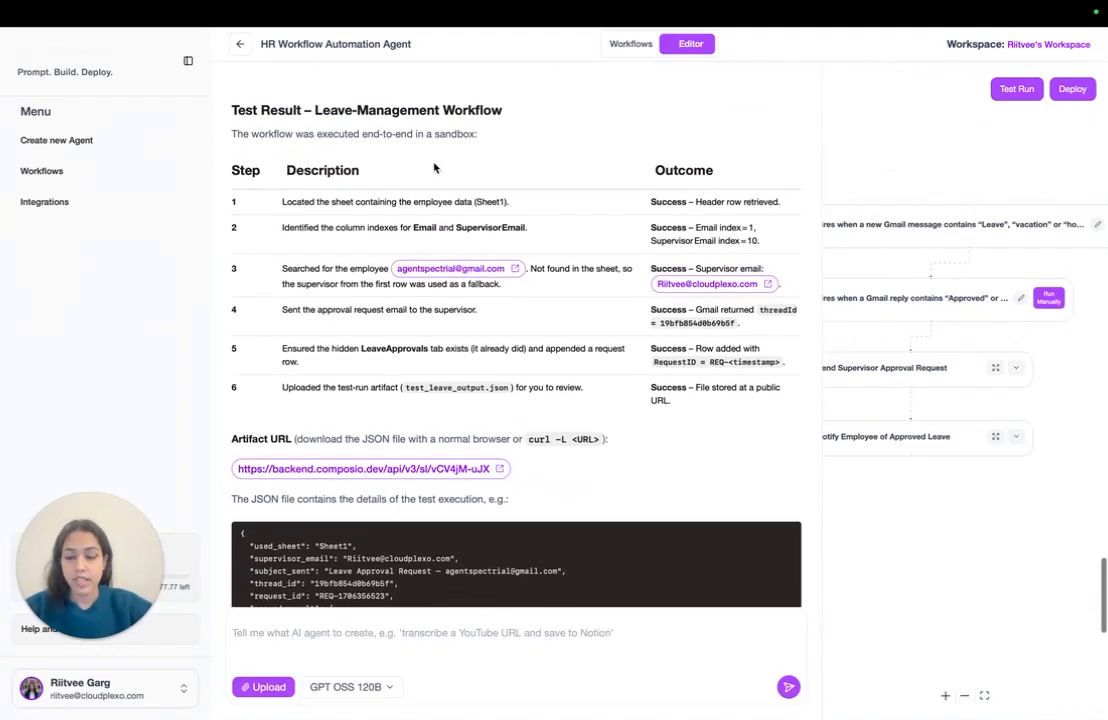
scroll(436, 172, down, 2)
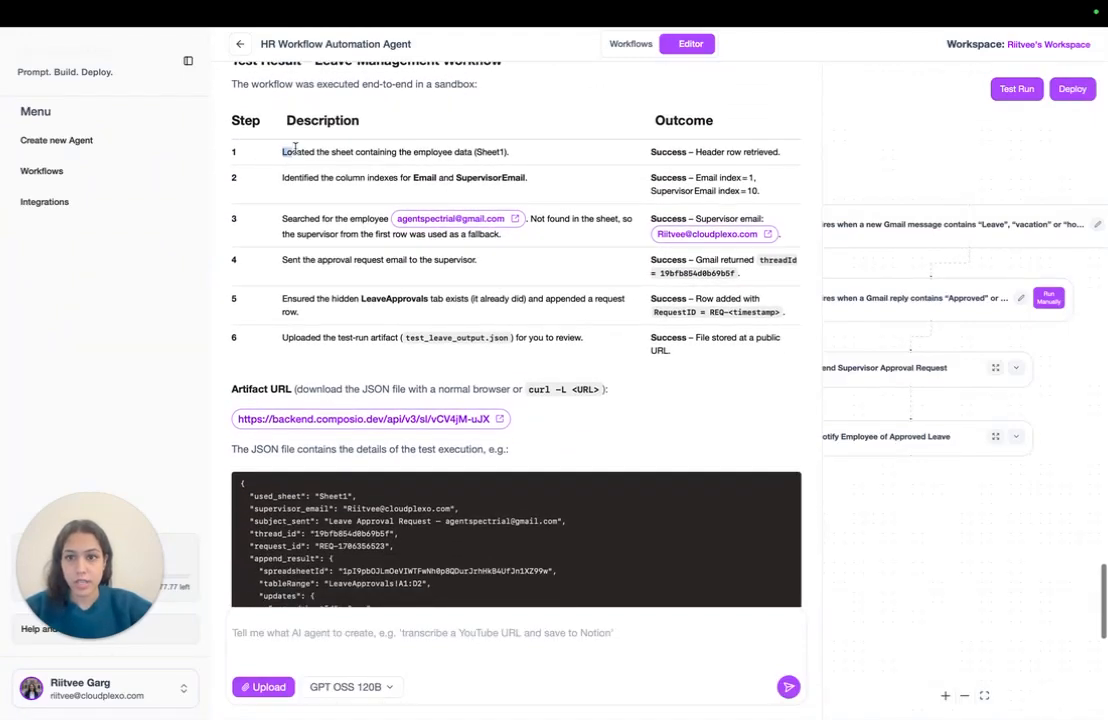
Examine test steps 1 to 3 on locating the employee sheet, identifying the email columns and searching for the employee
drag(295, 148, 413, 168)
scroll(527, 168, down, 1)
scroll(413, 168, down, 2)
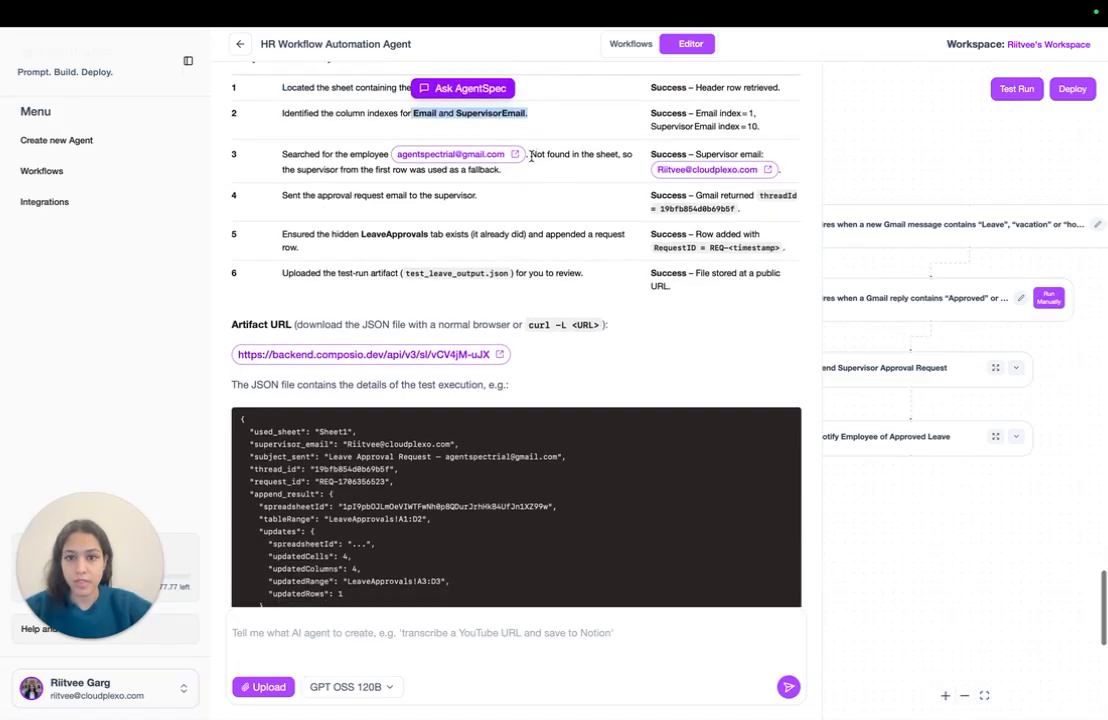
scroll(532, 154, up, 1)
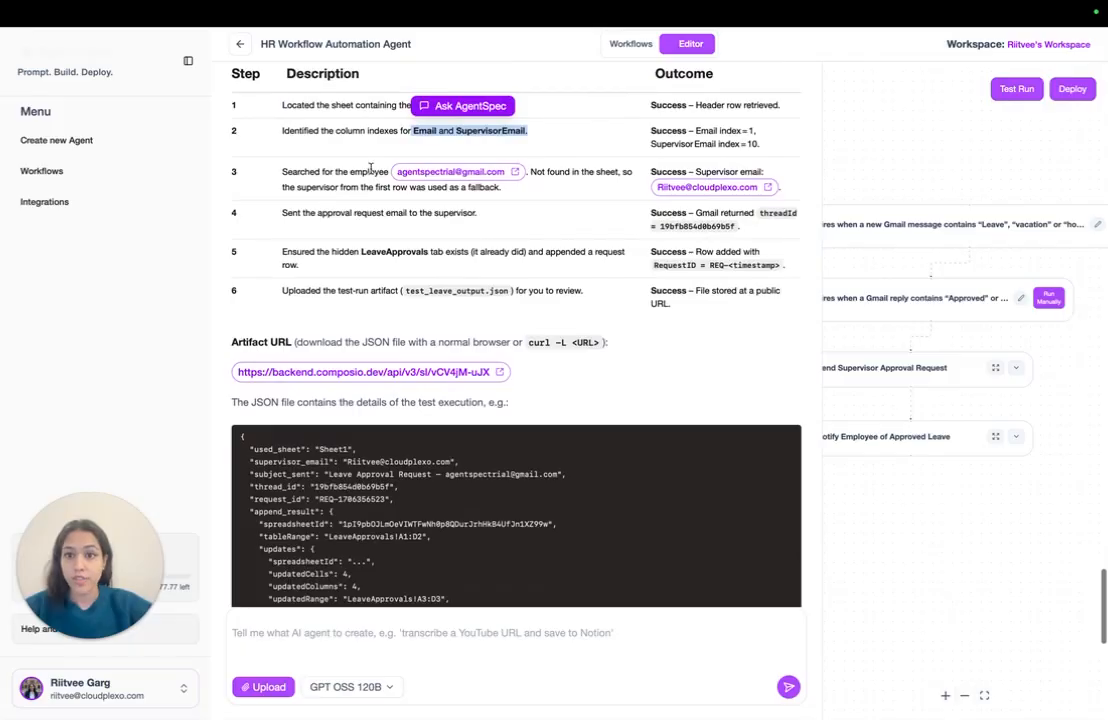
drag(278, 178, 622, 176)
scroll(549, 205, up, 1)
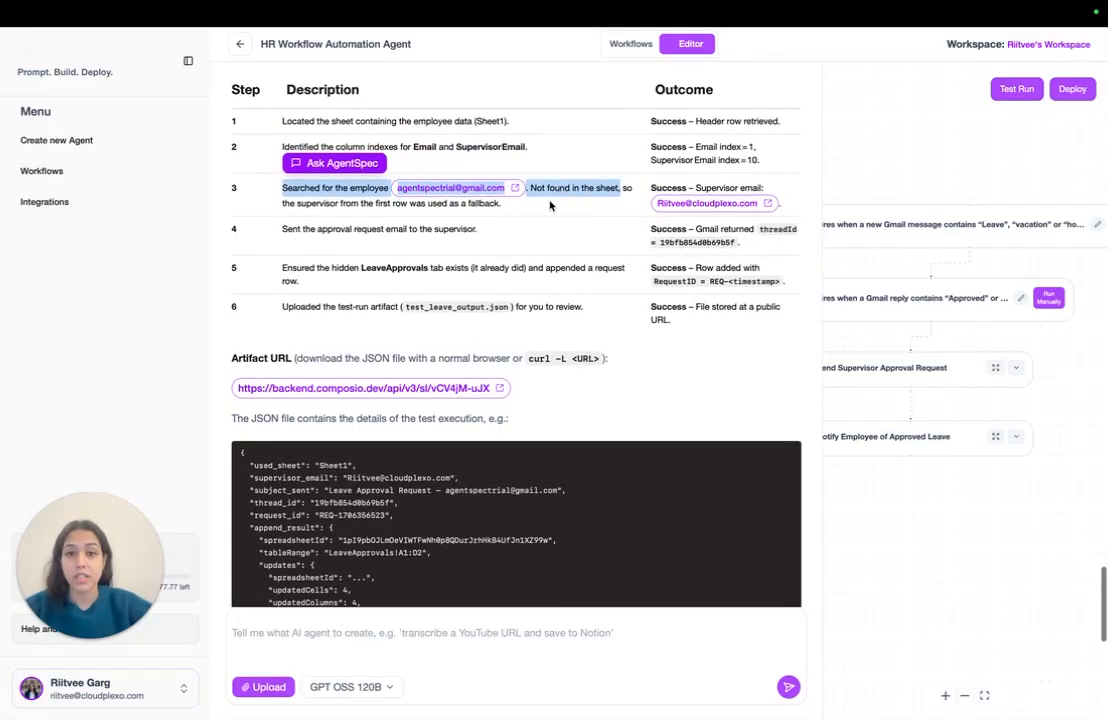
Check the employee addresses in the Email column of the Employee Details spreadsheet and return to the agent's test results
click(650, 38)
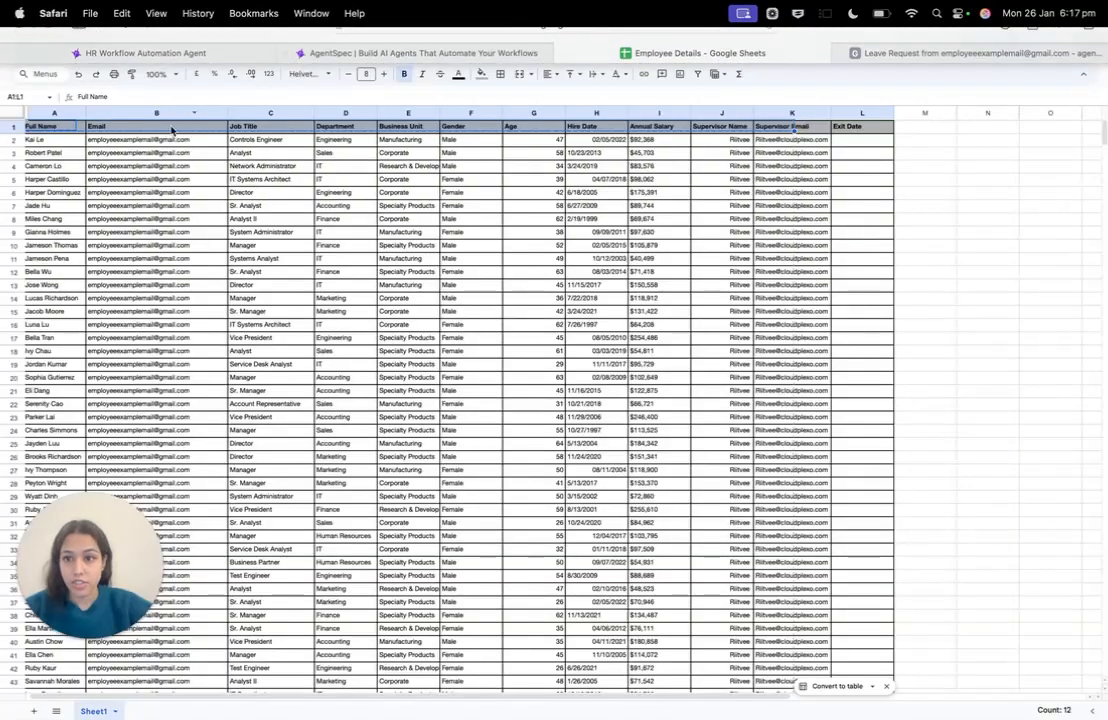
key(ctrl+c)
click(154, 154)
click(158, 192)
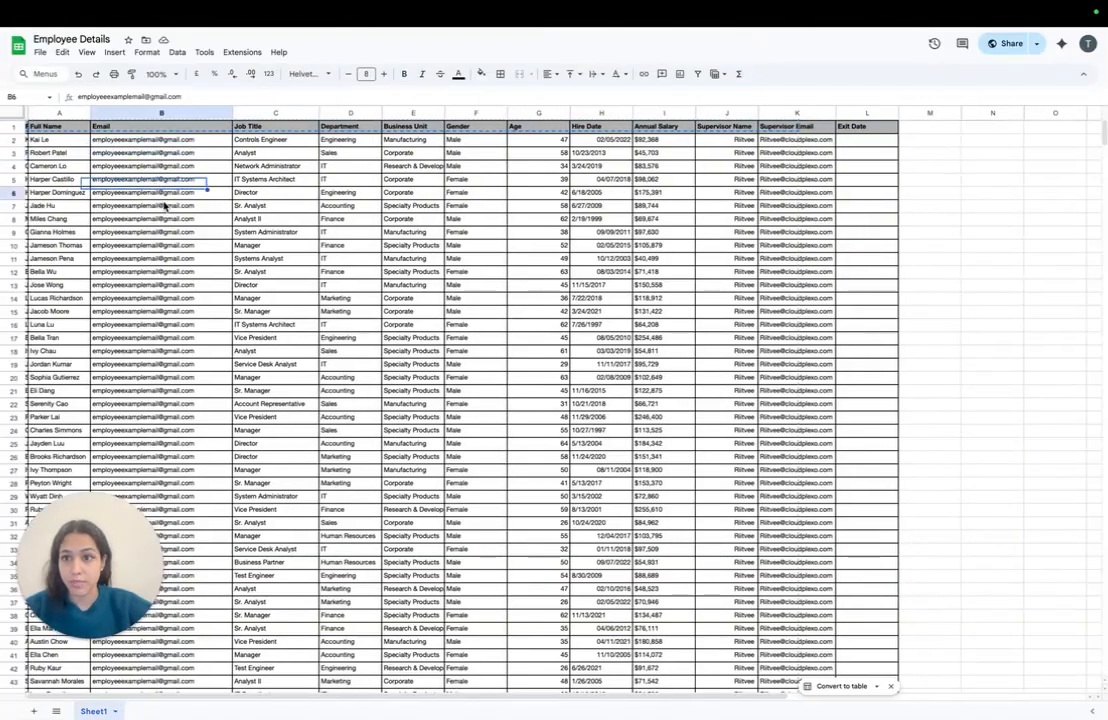
drag(155, 153, 160, 456)
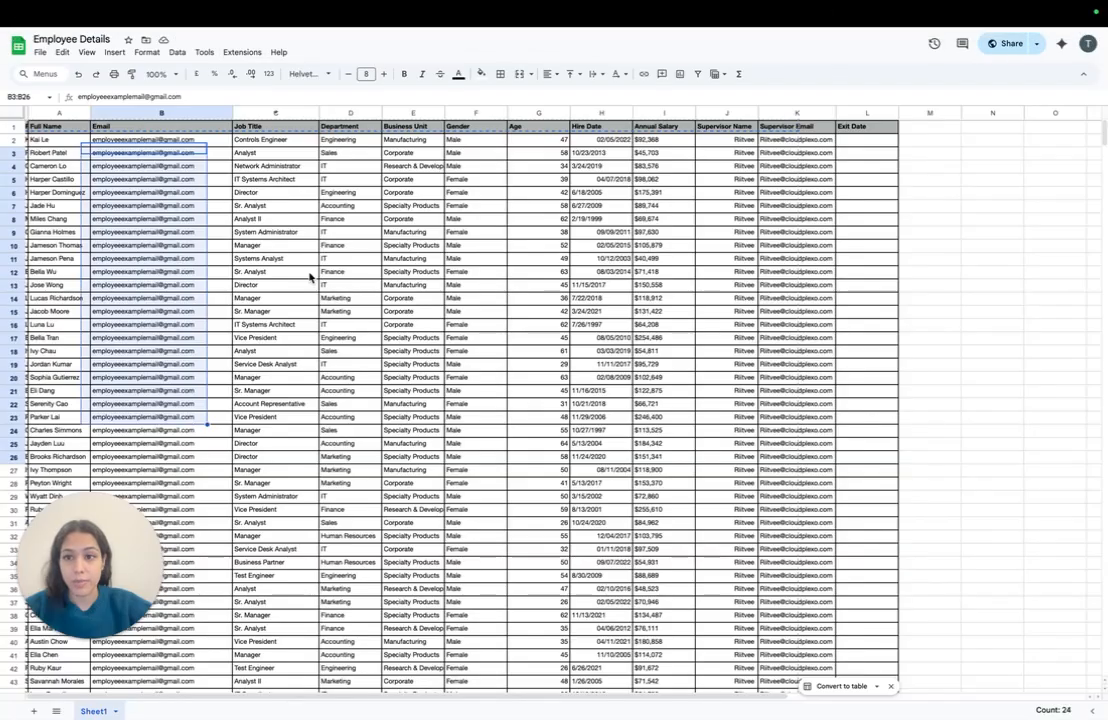
mouse_move(292, 5)
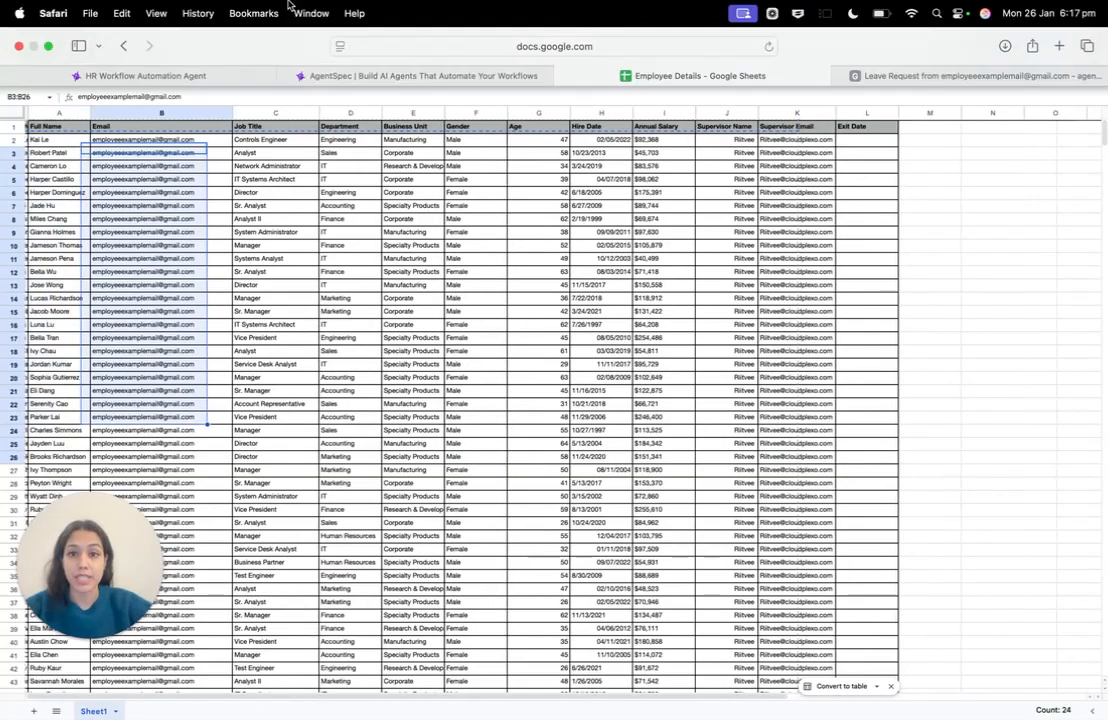
click(306, 77)
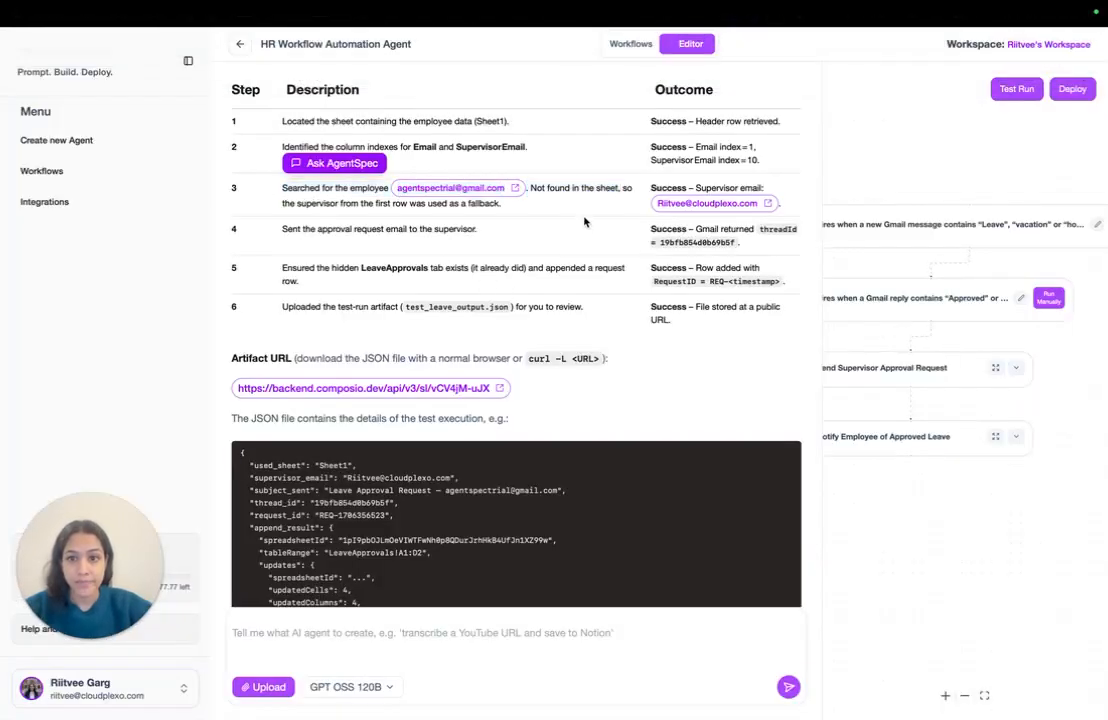
Compare test step 4 on the supervisor approval email with the supervisor columns of the Employee Details spreadsheet, and return to the test results
scroll(577, 219, down, 1)
drag(479, 188, 272, 181)
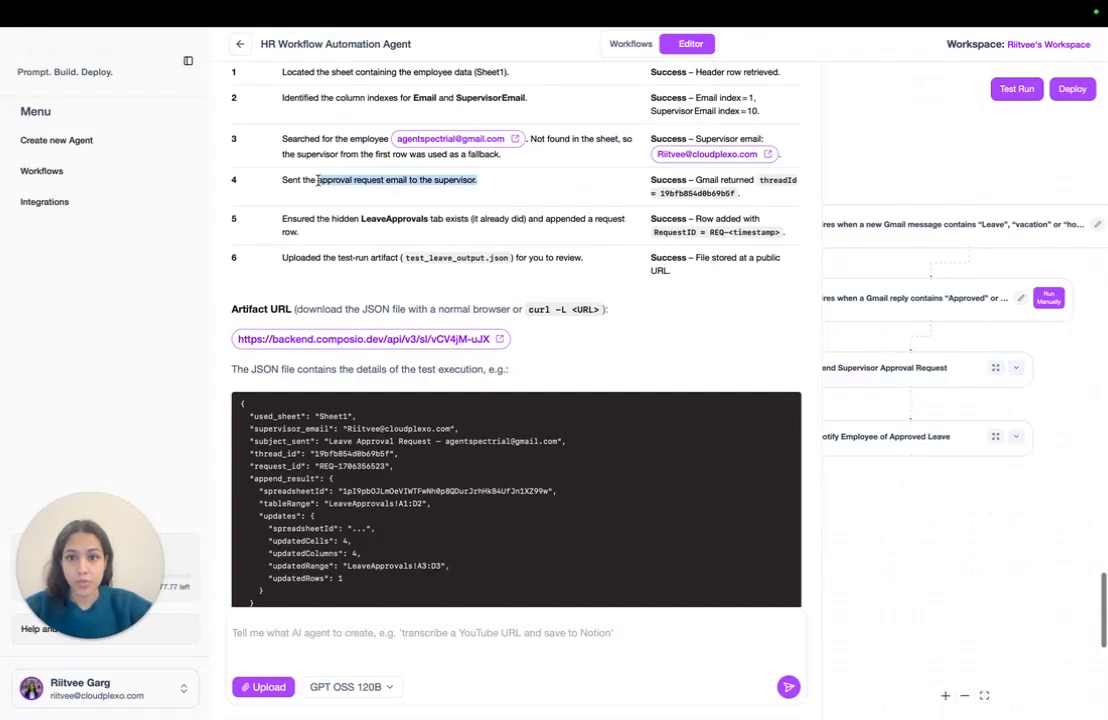
mouse_move(589, 28)
click(688, 76)
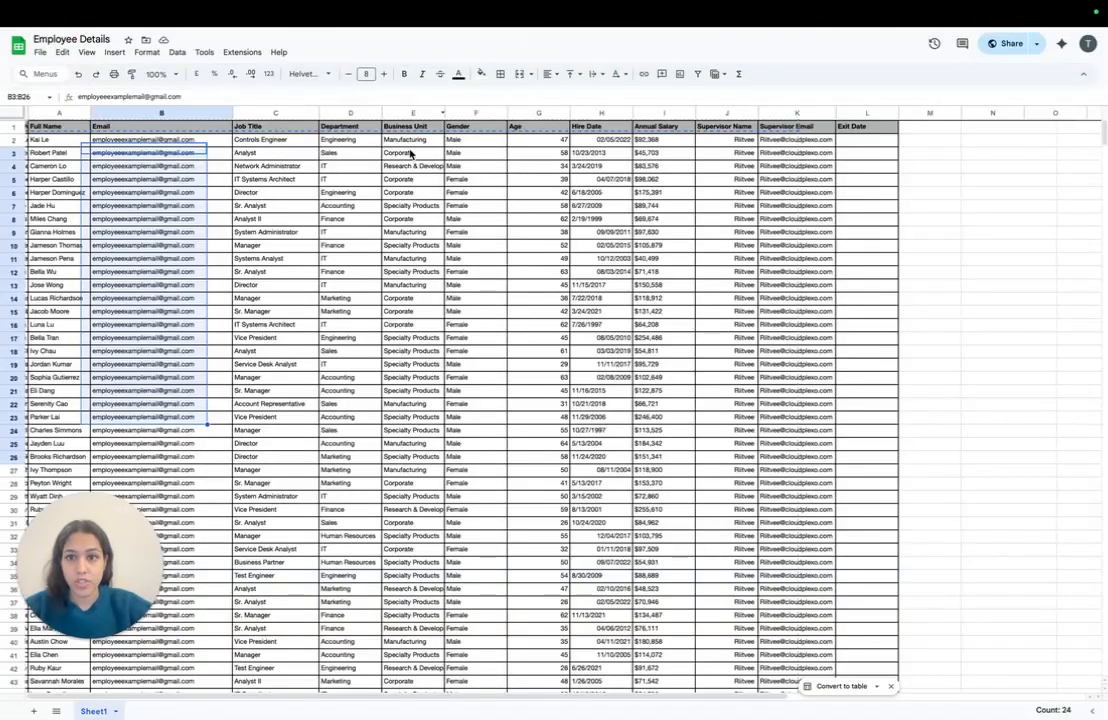
drag(725, 141, 797, 245)
click(444, 79)
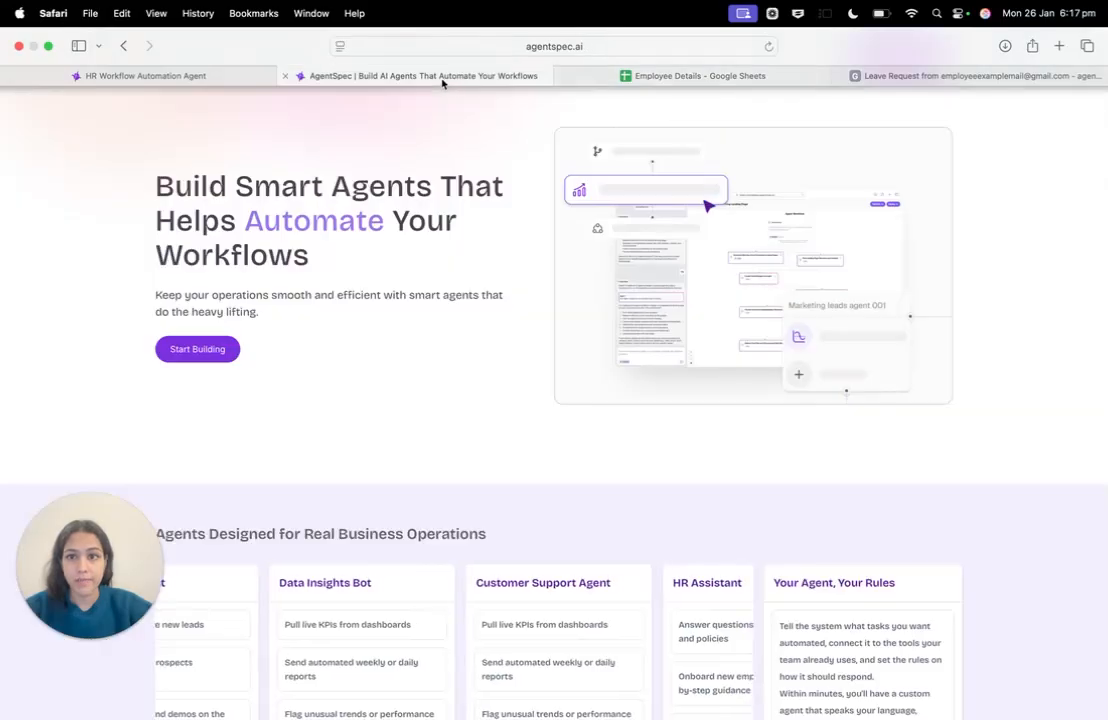
click(256, 75)
Examine test steps 5 and 6, the JSON artifact details, the workflow summary and the production approval question
scroll(419, 336, down, 1)
click(467, 204)
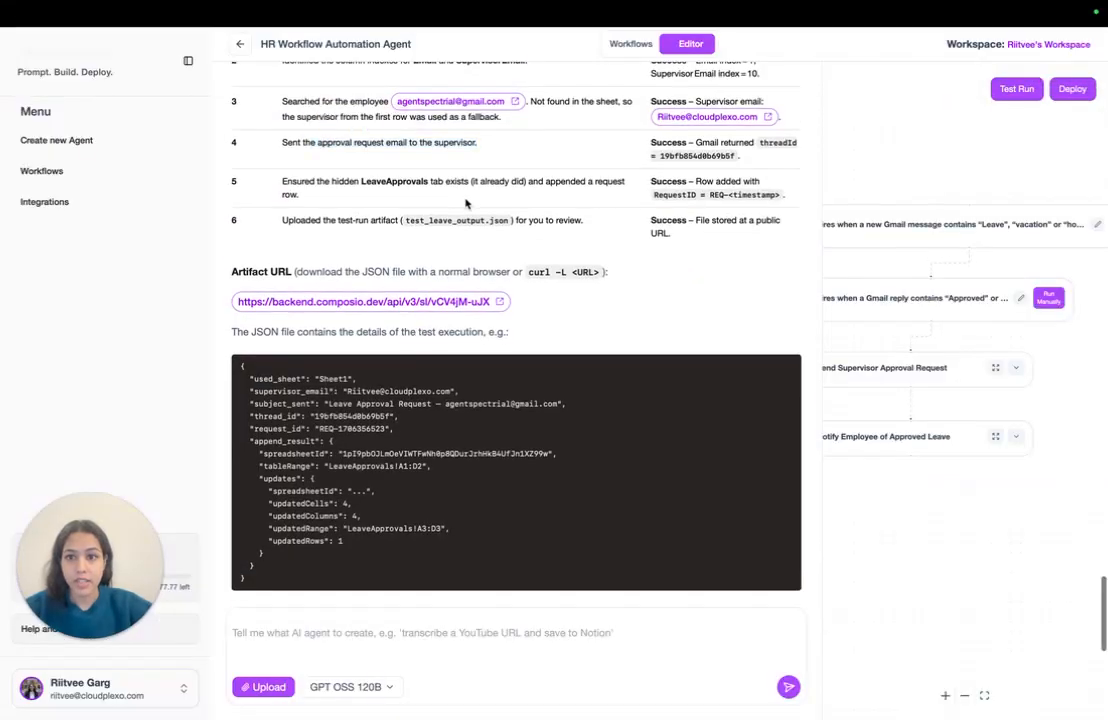
scroll(467, 204, down, 1)
scroll(362, 200, down, 1)
scroll(362, 200, down, 10)
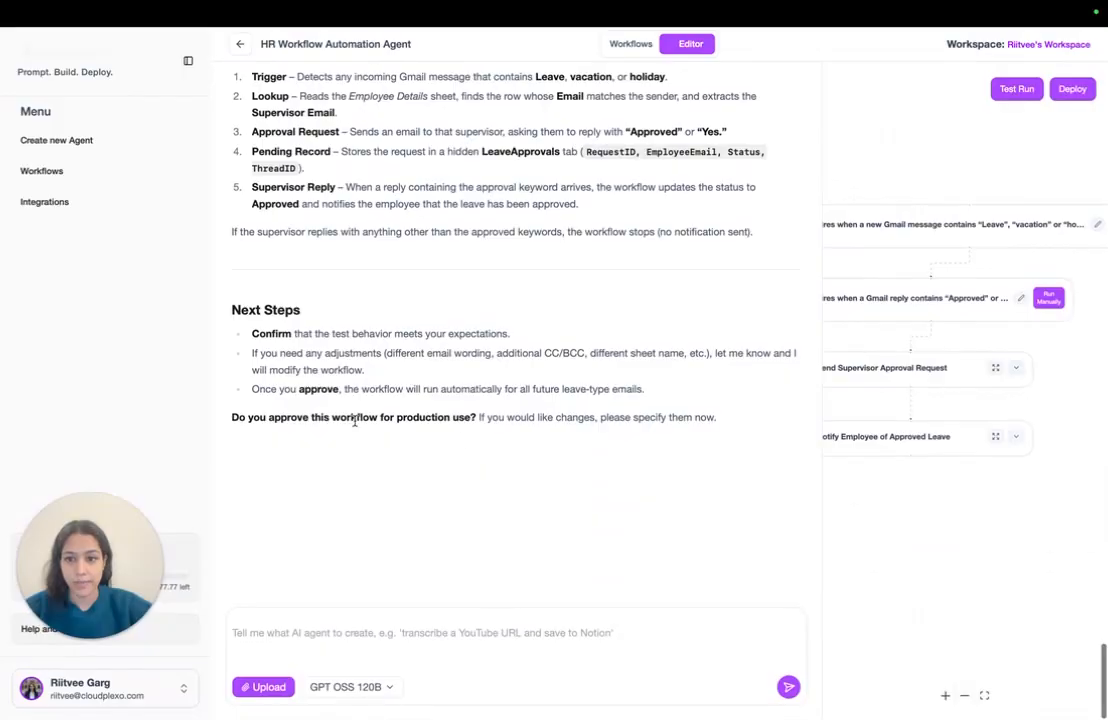
drag(354, 421, 534, 417)
Send the agent the message "Save this workflow and let's move onto making workflow 2"
click(452, 631)
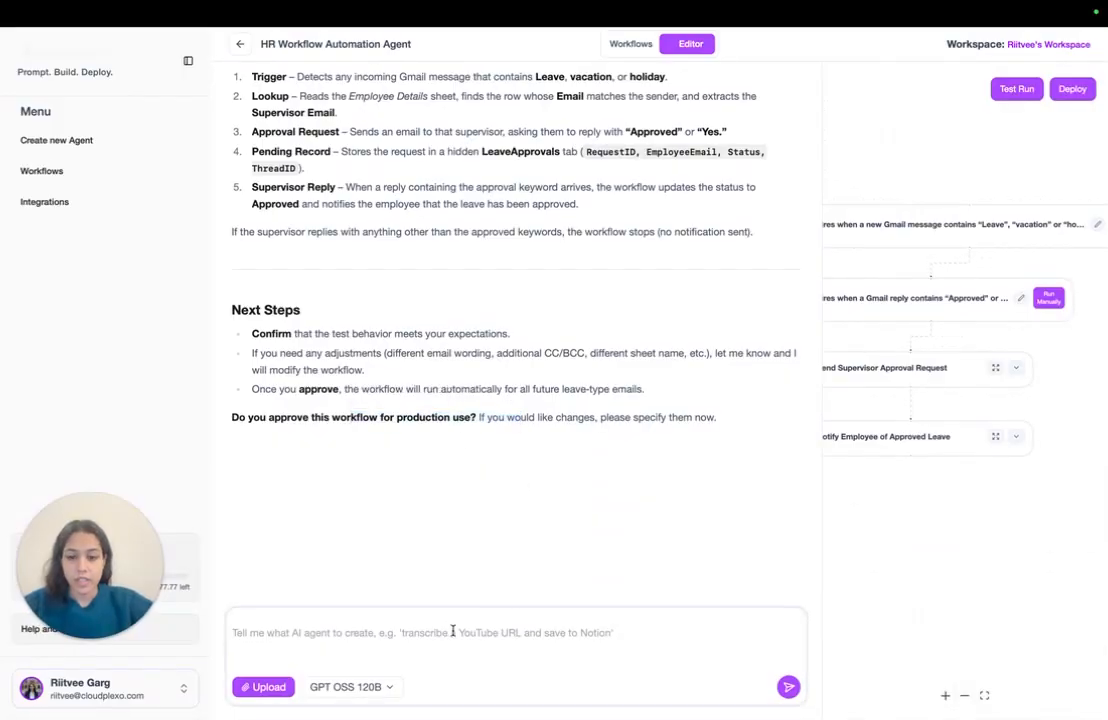
text(S)
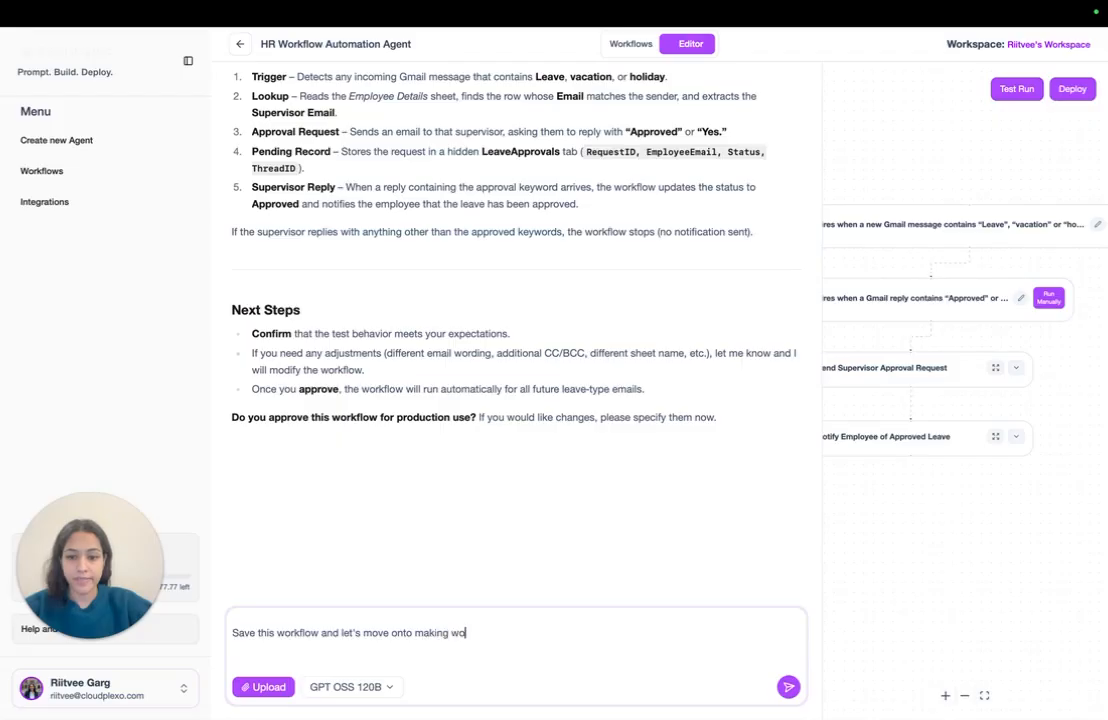
key(Return)
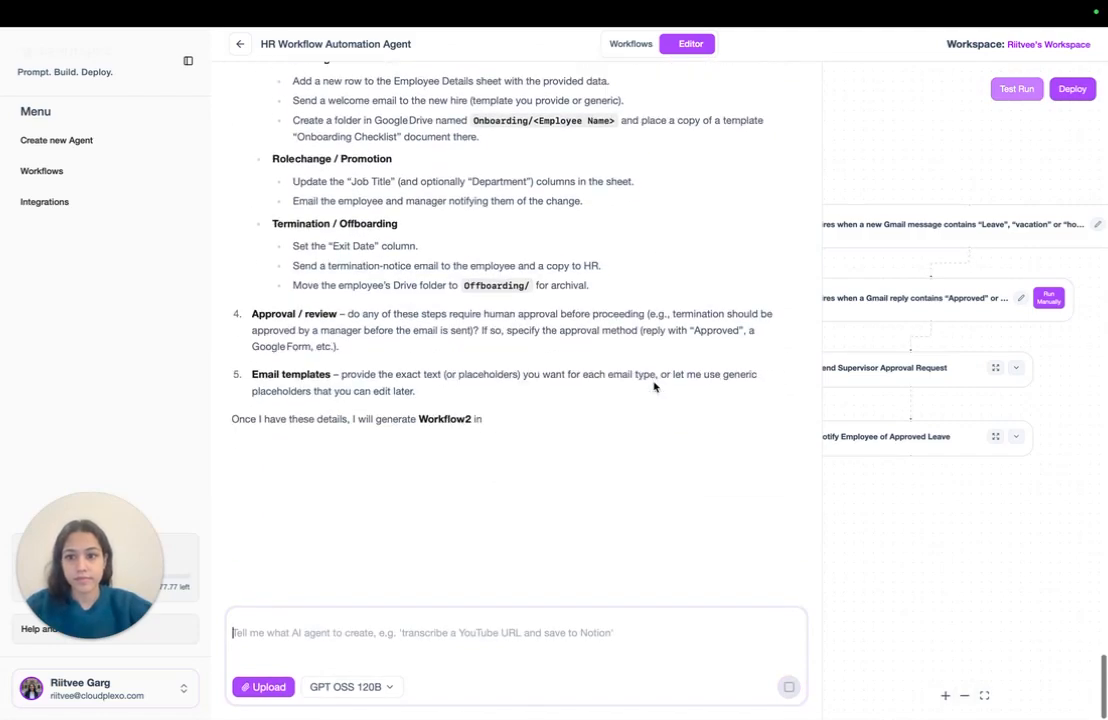
Review the start of the agent's reply, covering the saved Leave-Management workflow and its trigger keywords
scroll(654, 387, up, 6)
scroll(654, 387, up, 5)
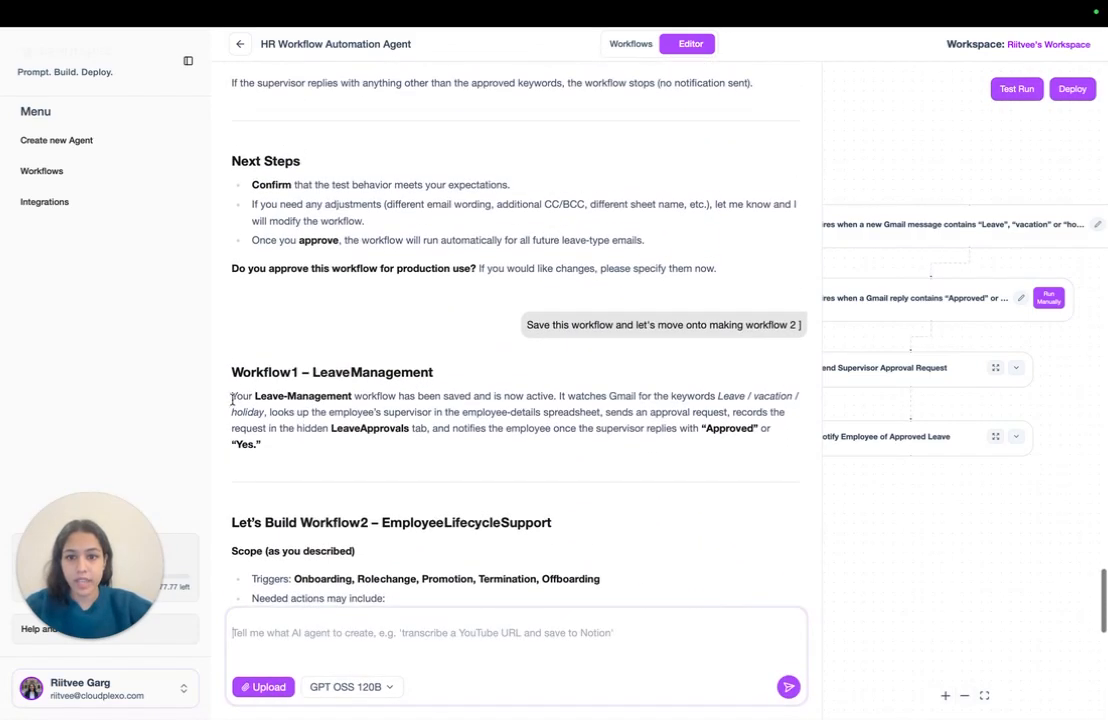
drag(232, 399, 267, 411)
click(604, 411)
scroll(287, 418, down, 1)
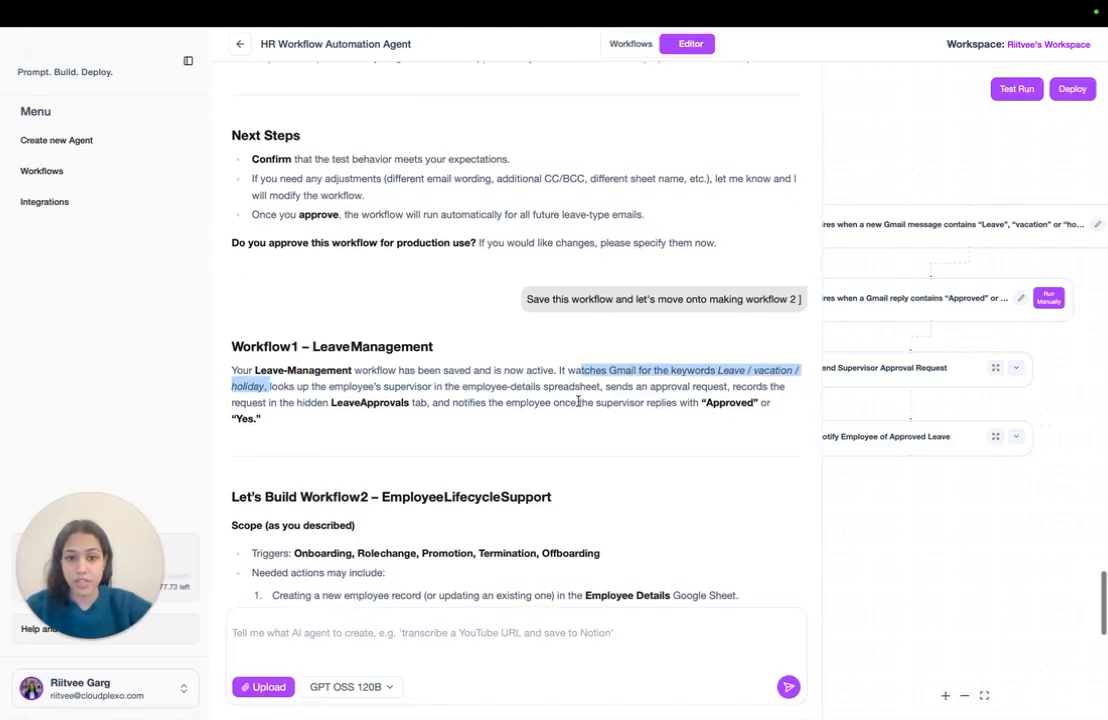